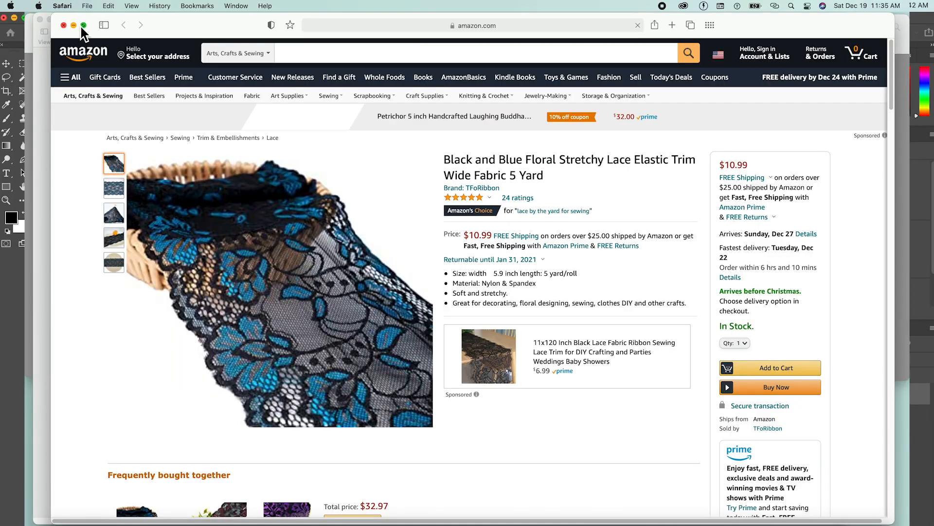
# Enlarge the browser window with the lace product page and preview the flat lace photo
pyautogui.click(83, 25)
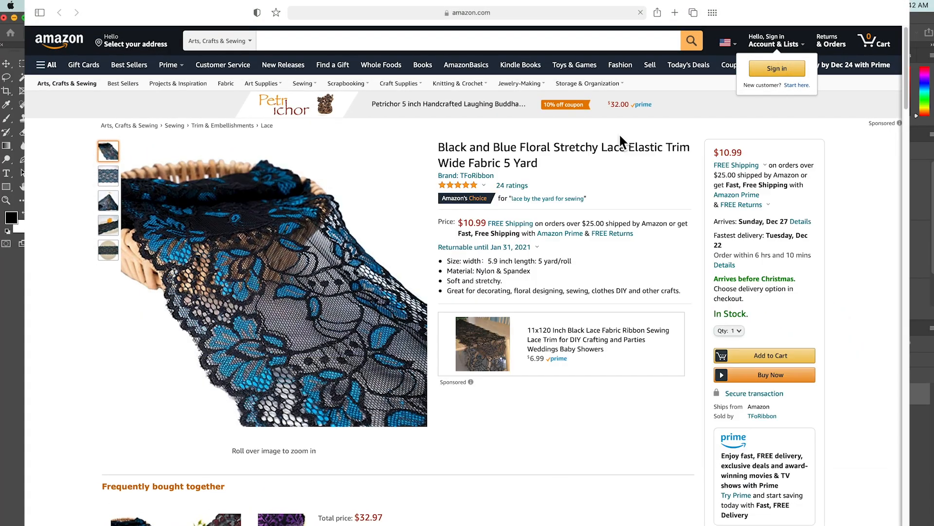
pyautogui.moveTo(111, 179)
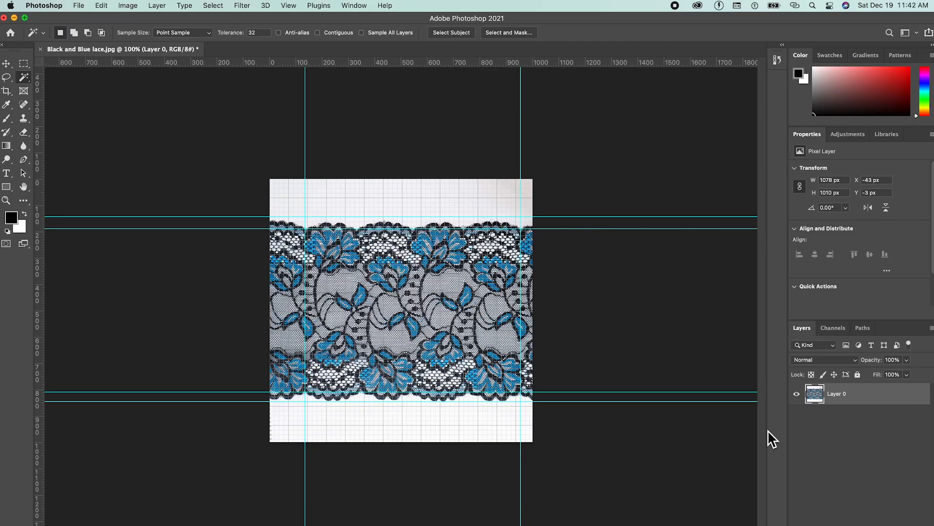
# In Photoshop, crop the lace image by moving the crop boundary down from the upper edge toward the lace
pyautogui.click(7, 92)
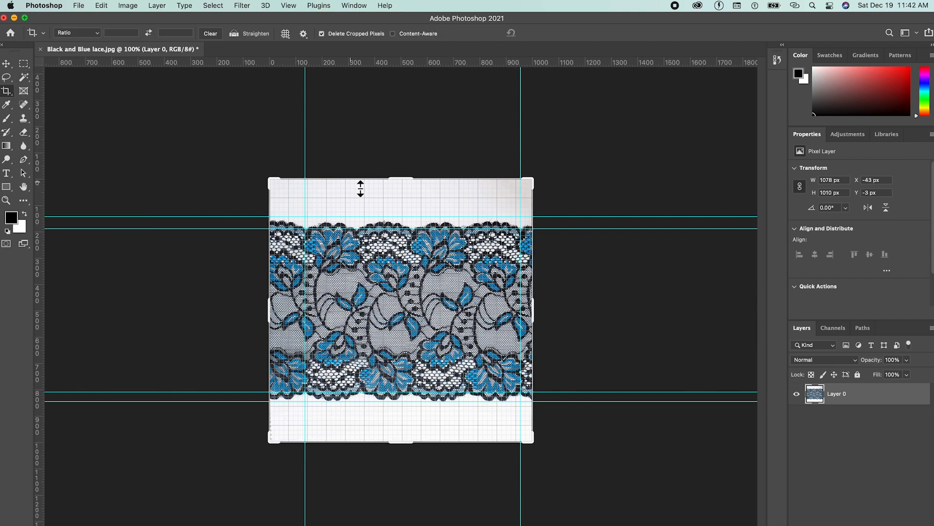
pyautogui.moveTo(400, 181); pyautogui.dragTo(408, 194)
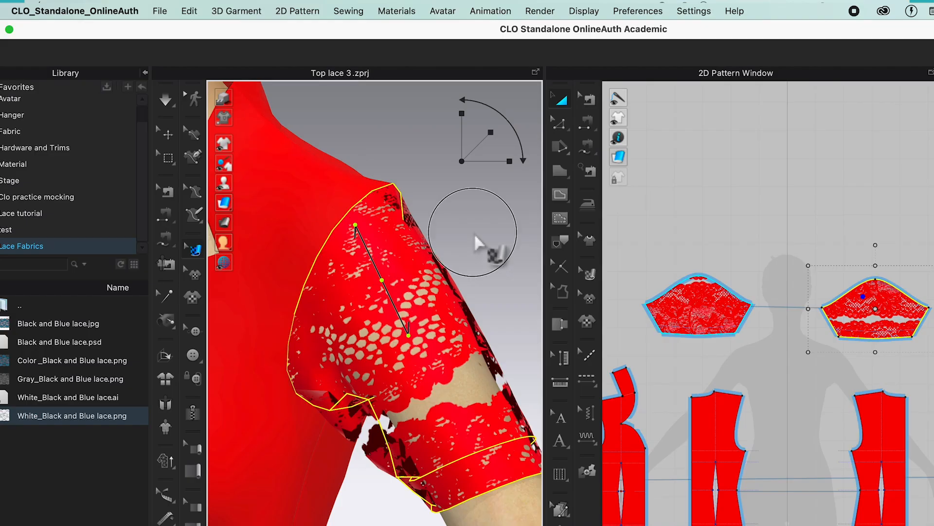
# In CLO, rescale the lace texture on the selected sleeve with the Edit Texture handles
pyautogui.moveTo(408, 308); pyautogui.dragTo(428, 370)
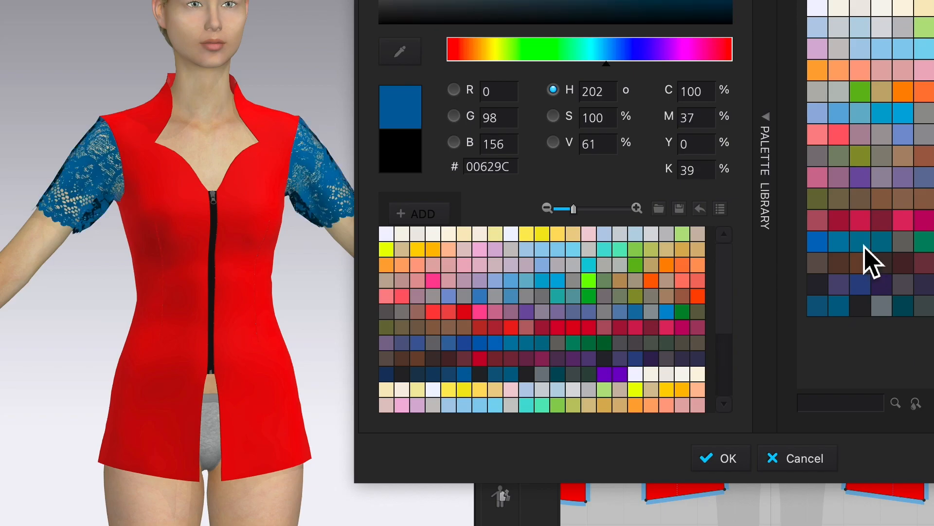
# Try several palette colors on the lace sleeves, starting with the blue 006CBB
pyautogui.click(819, 243)
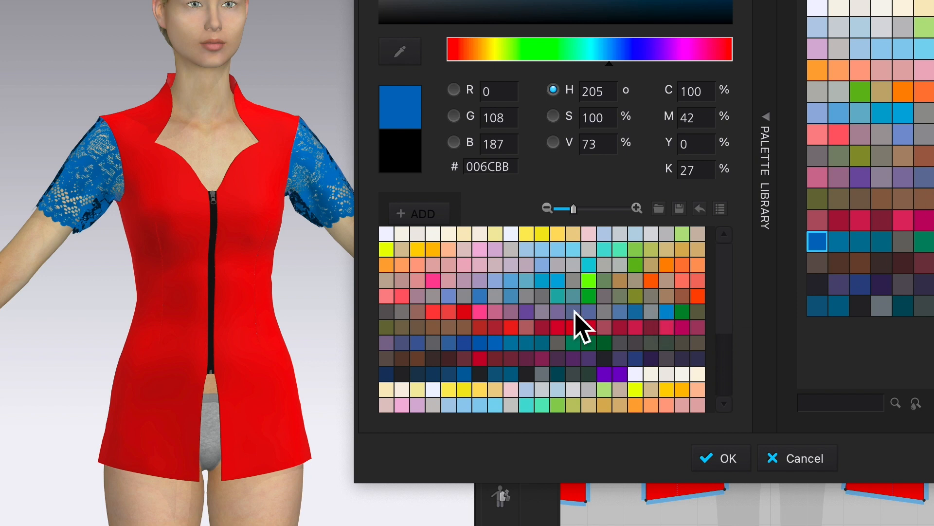
pyautogui.click(558, 281)
pyautogui.click(480, 295)
pyautogui.click(589, 342)
pyautogui.click(449, 298)
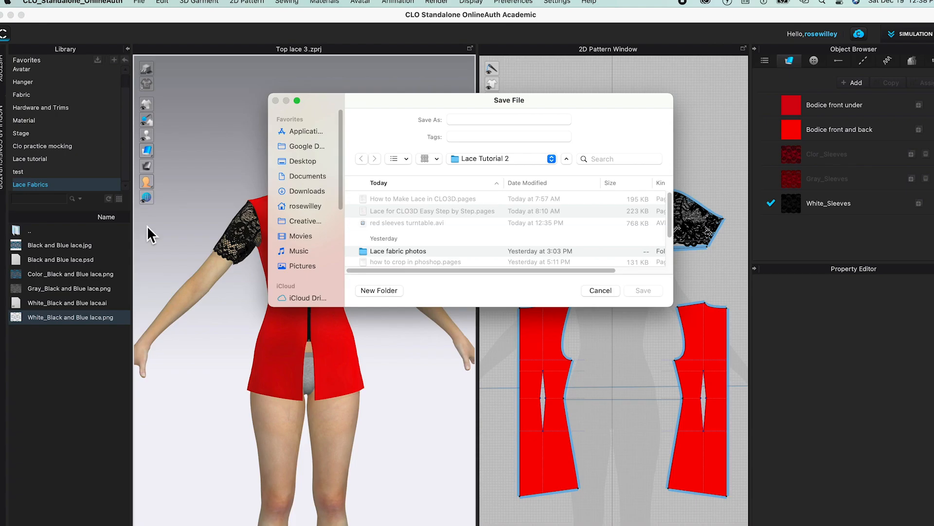
# Name the file "Black_sleeves turntable" and save it in the Lace Tutorial 2 folder
pyautogui.click(463, 137)
pyautogui.click(470, 121)
pyautogui.moveTo(467, 120); pyautogui.dragTo(450, 120)
pyautogui.write('Black_sleeves turntable')
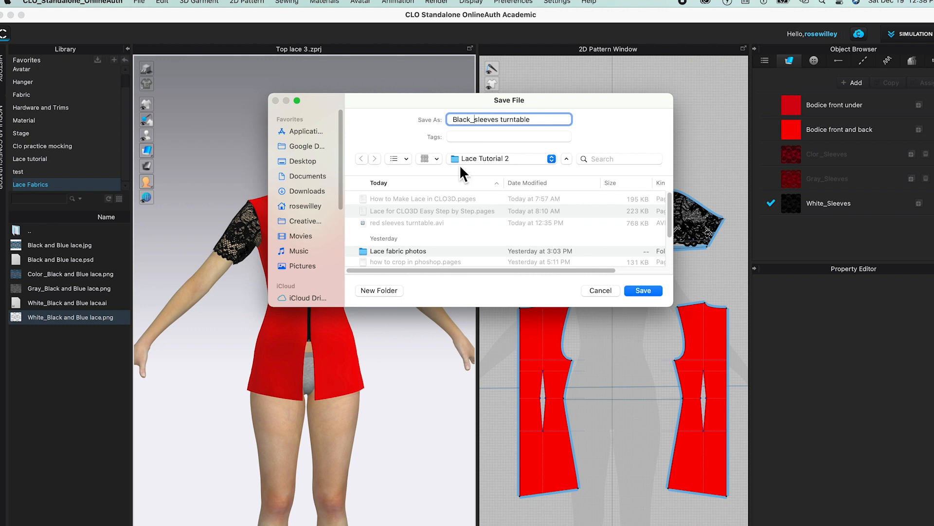
pyautogui.click(645, 291)
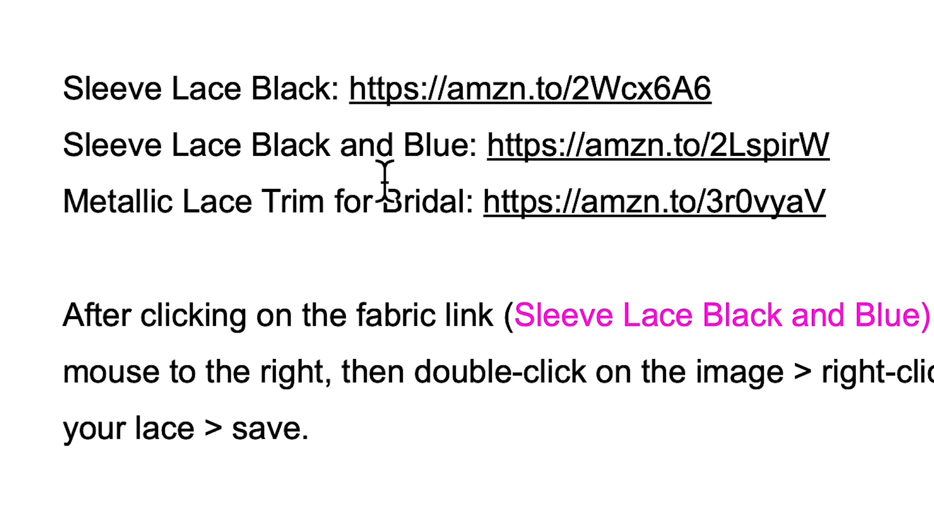
# Open the Sleeve Lace Black and Blue link in the browser and expand the product's flat, front-facing lace photo
pyautogui.click(639, 161)
pyautogui.click(770, 285)
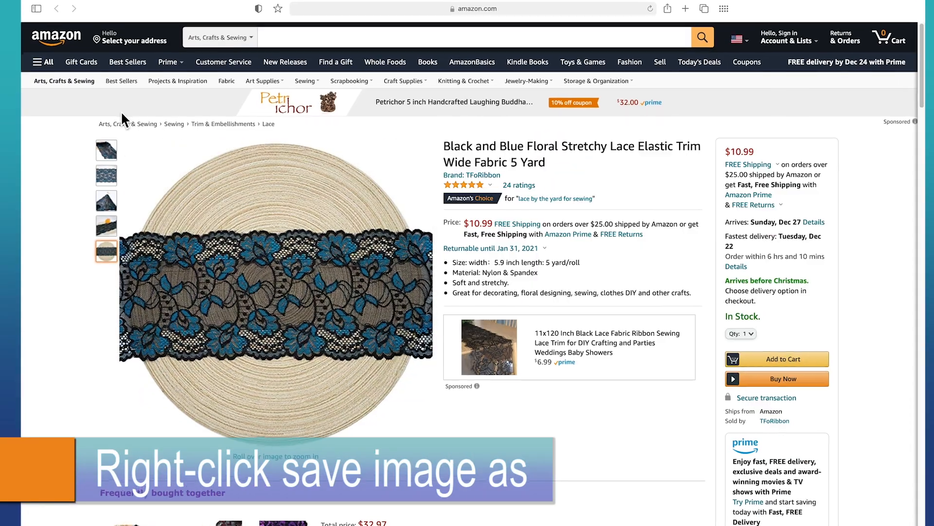
pyautogui.moveTo(116, 179)
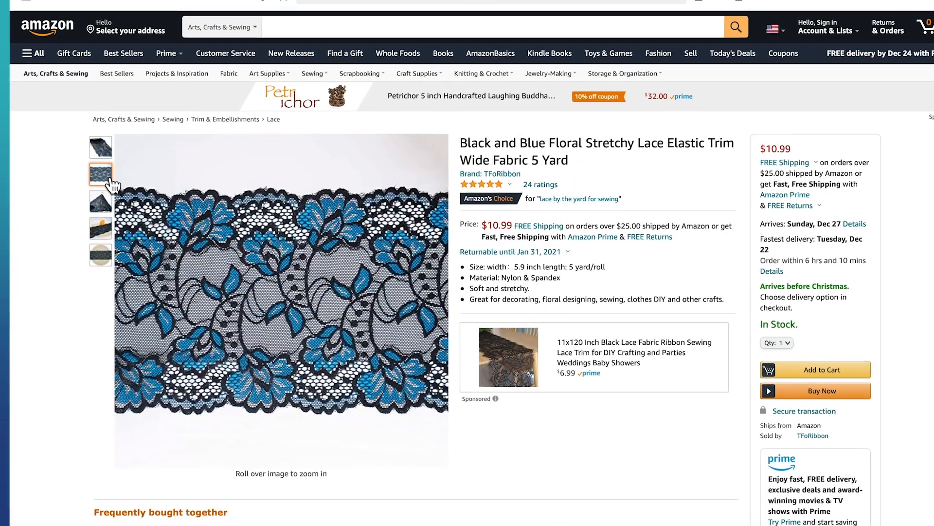
pyautogui.moveTo(99, 144)
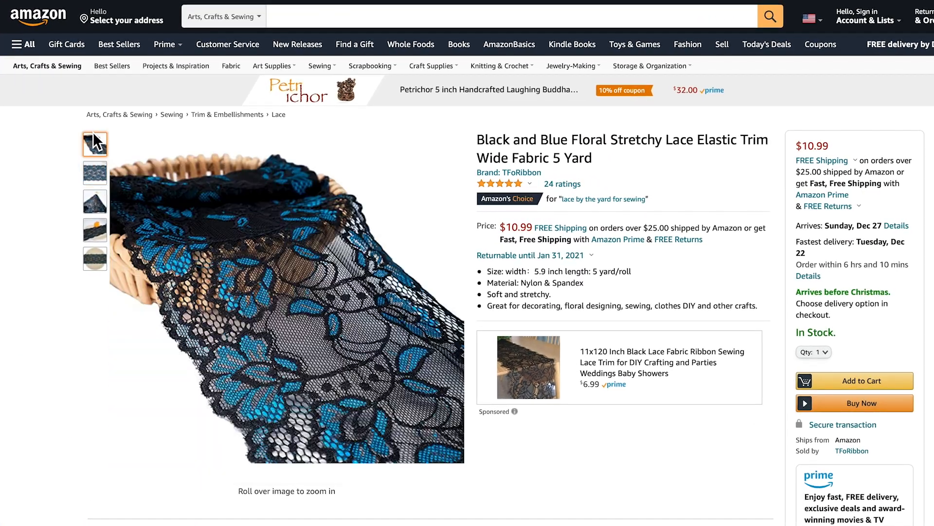
pyautogui.moveTo(97, 176)
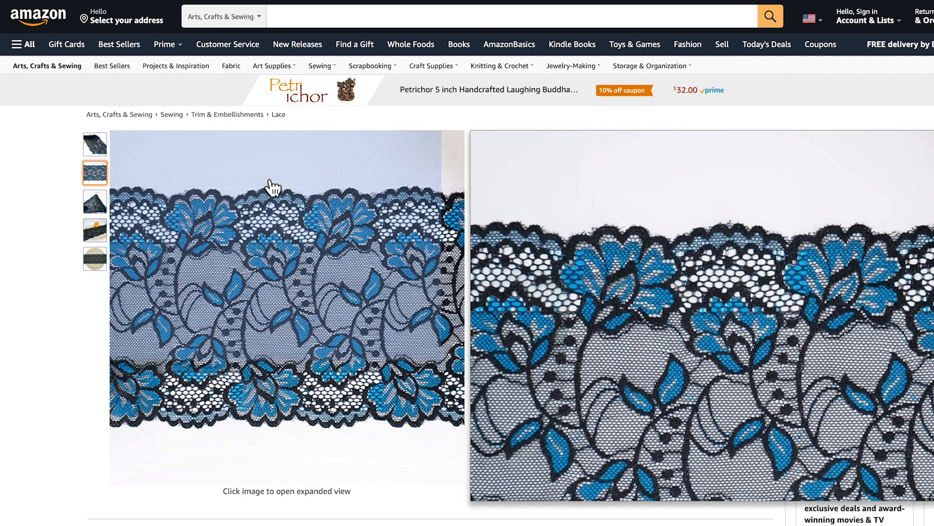
pyautogui.click(271, 187)
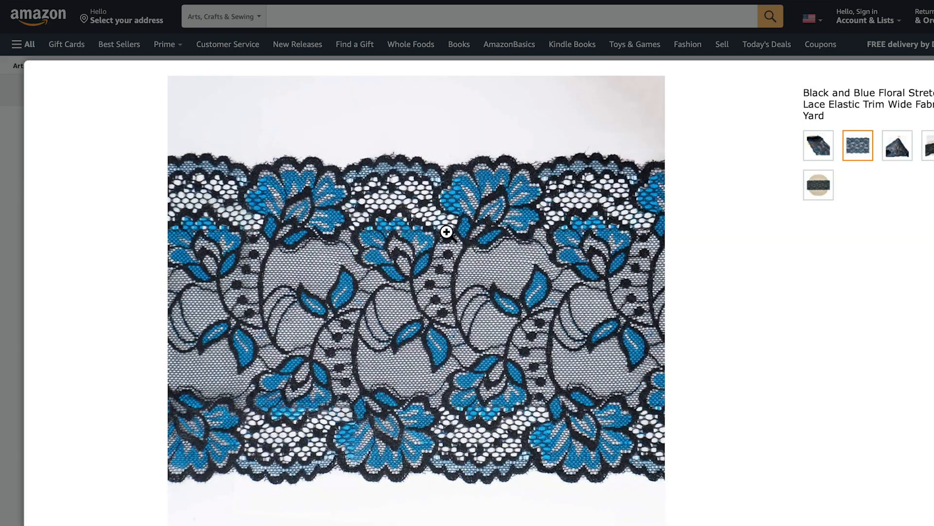
# Start saving the expanded lace image to disk, naming it "Black and Blue lace.jpg"
pyautogui.rightClick(415, 225)
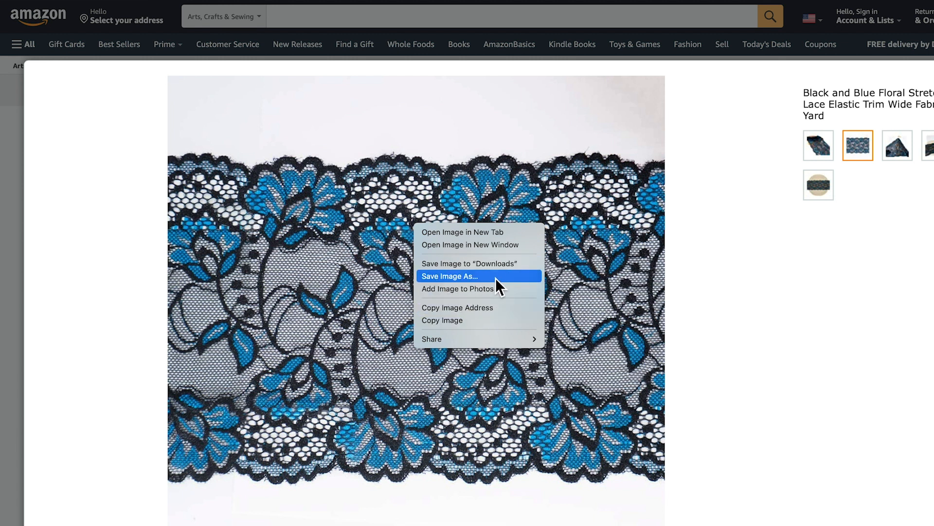
pyautogui.click(508, 276)
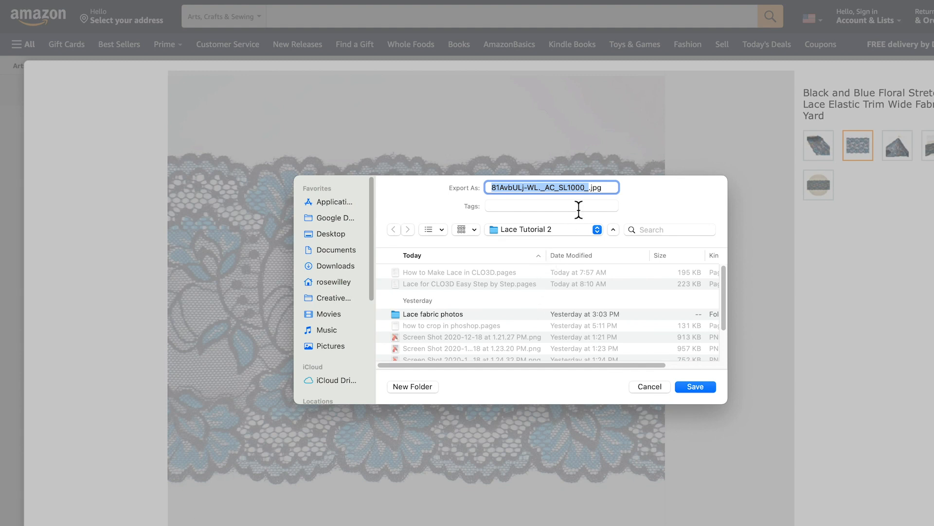
pyautogui.write('Ba')
pyautogui.write('lack and ')
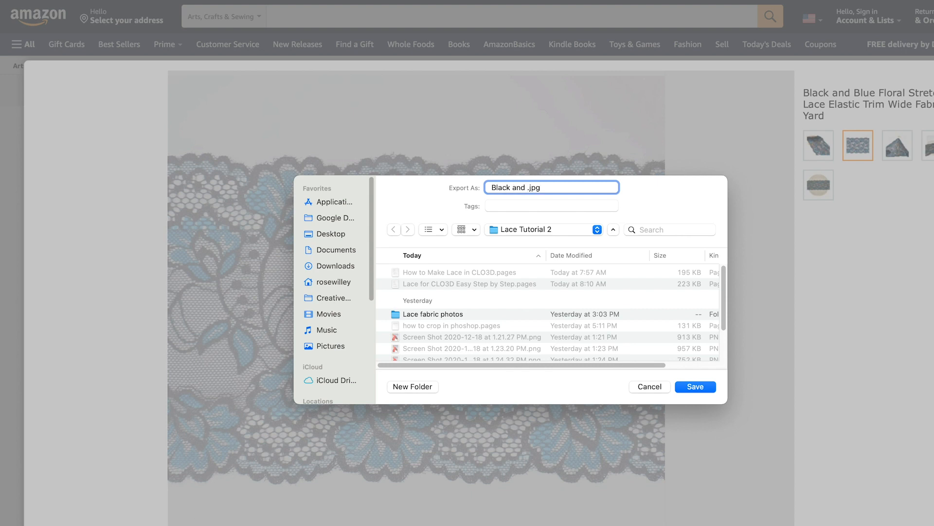
pyautogui.write('Blue')
pyautogui.press('BackSpace')
pyautogui.press('BackSpace')
pyautogui.write('lace')
# Create a "Lace Fabrics" folder on the Desktop and save the lace image in it
pyautogui.click(340, 238)
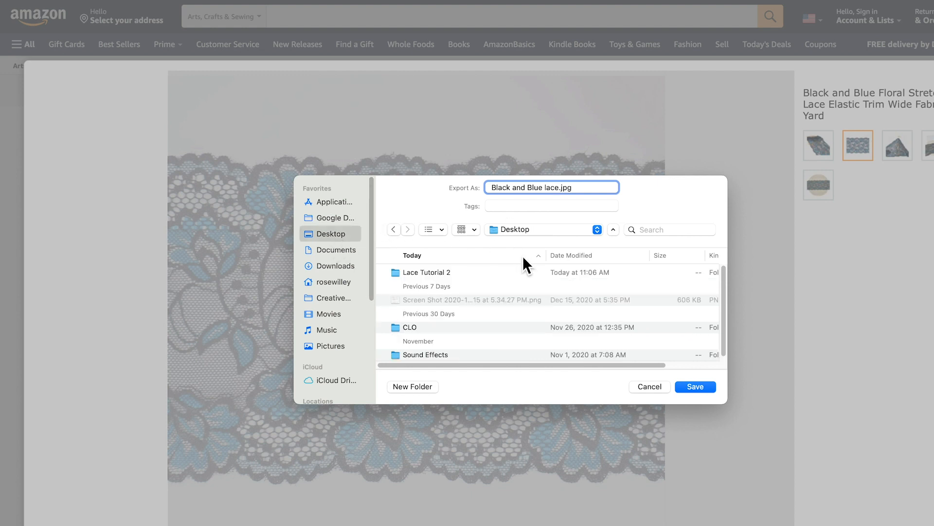
pyautogui.click(428, 387)
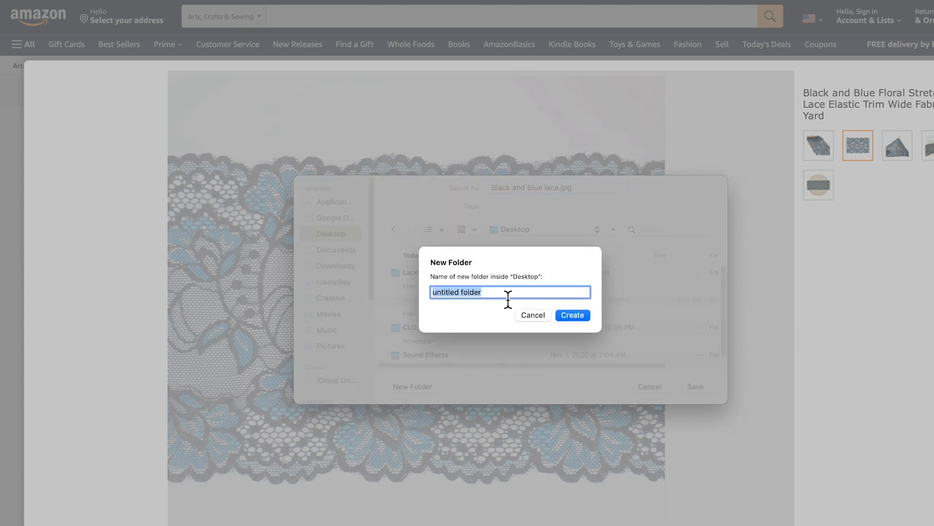
pyautogui.write('L')
pyautogui.write('ace Fabrics')
pyautogui.click(574, 317)
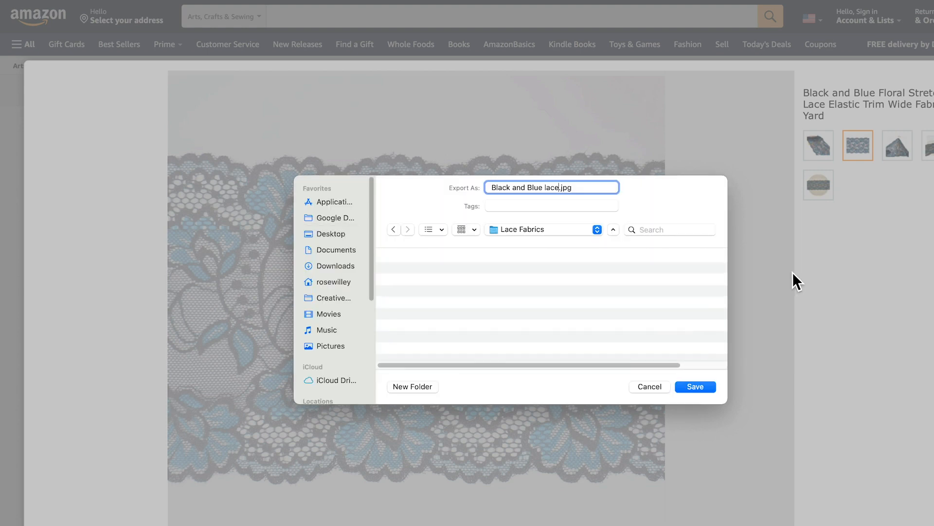
pyautogui.click(705, 389)
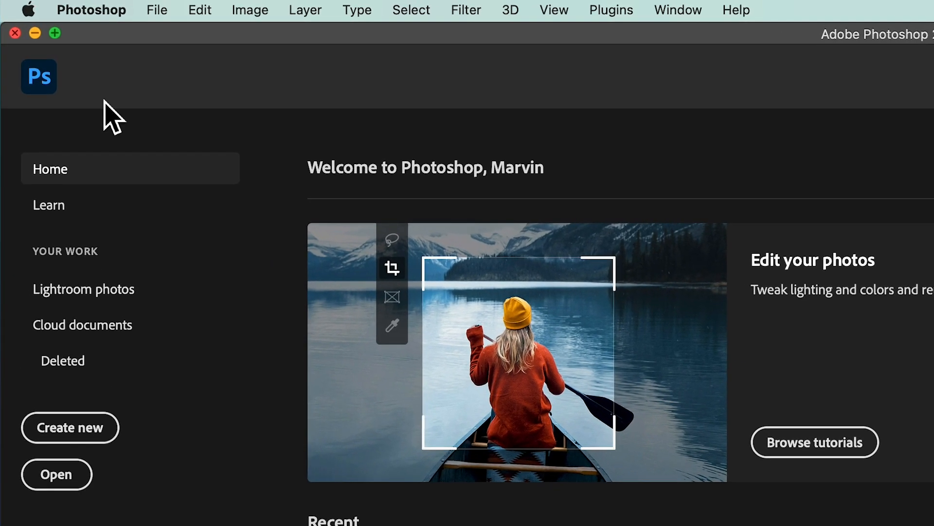
# In Photoshop, open "Black and Blue lace.jpg" from the Lace Fabrics folder on the Desktop
pyautogui.click(165, 14)
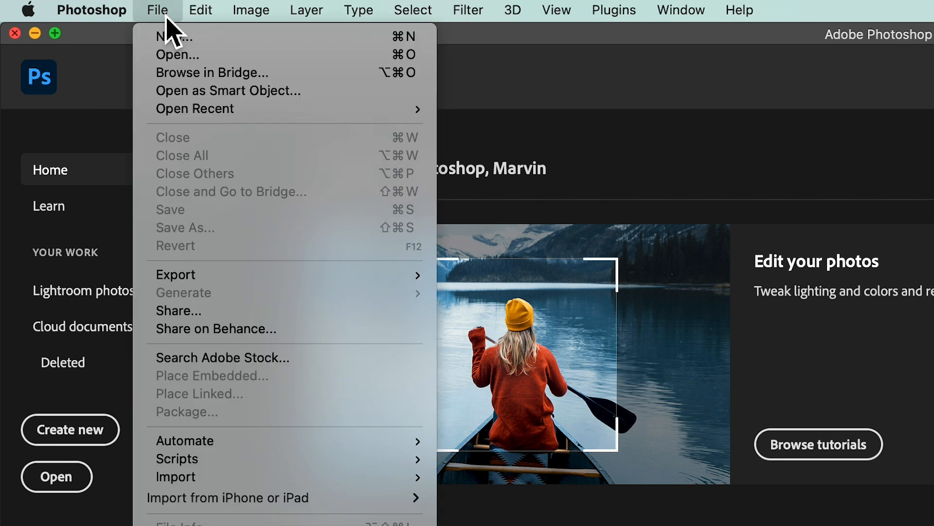
pyautogui.click(225, 56)
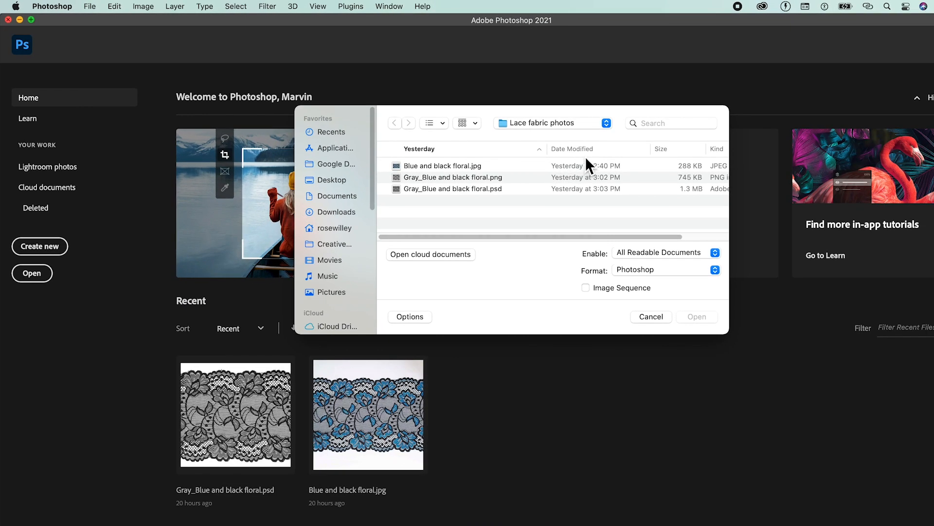
pyautogui.click(343, 183)
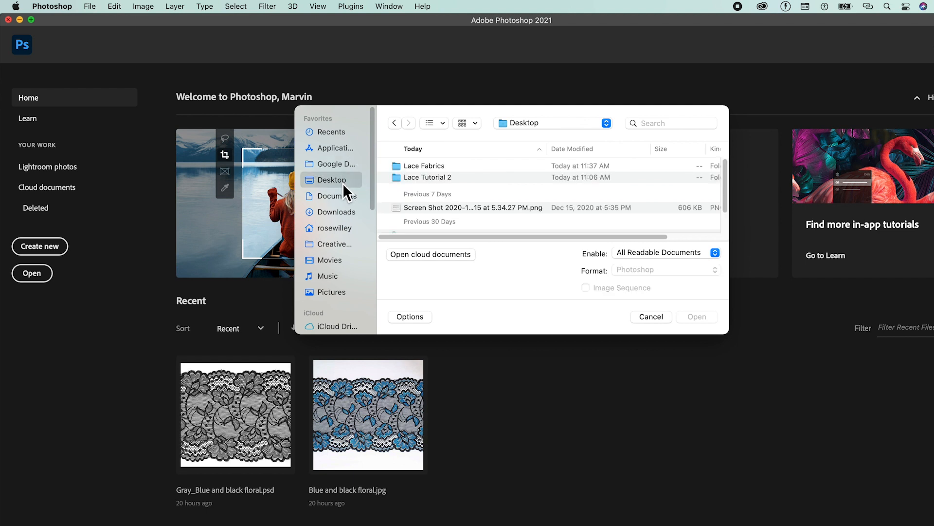
pyautogui.click(471, 167)
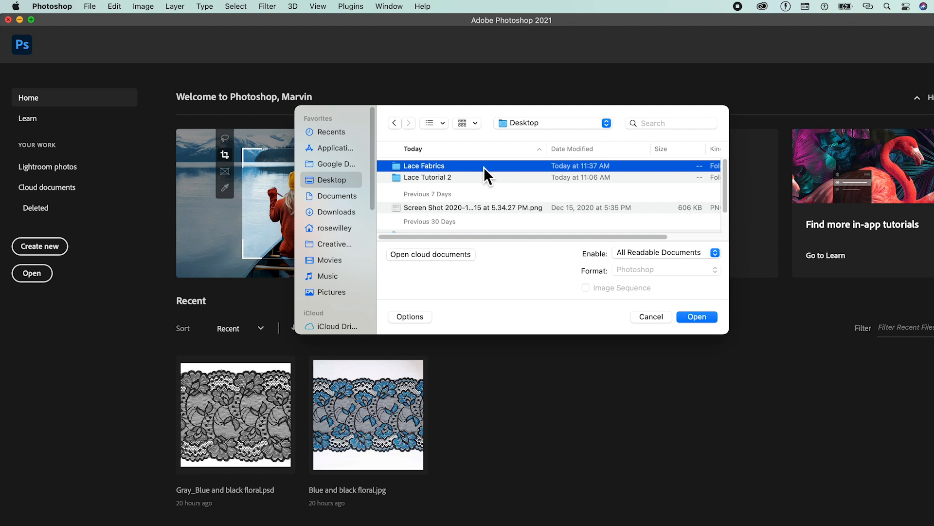
pyautogui.click(702, 321)
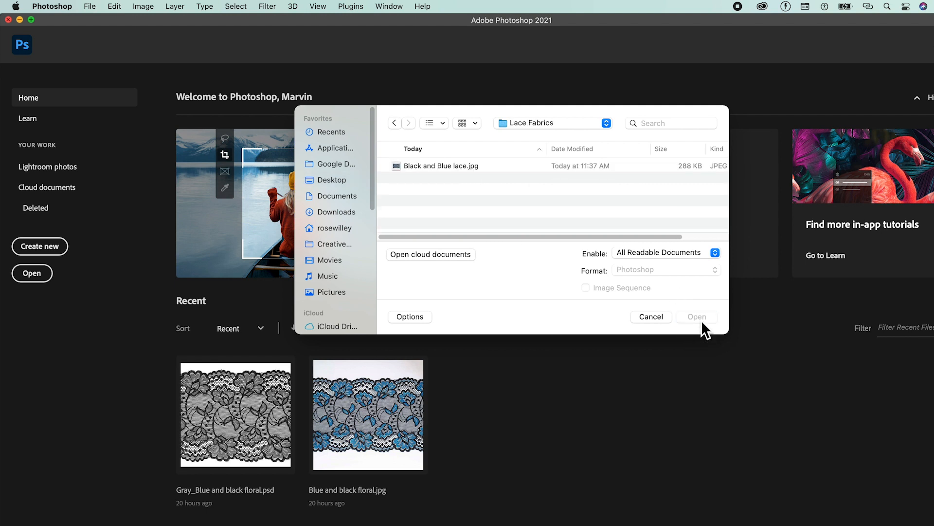
pyautogui.click(510, 169)
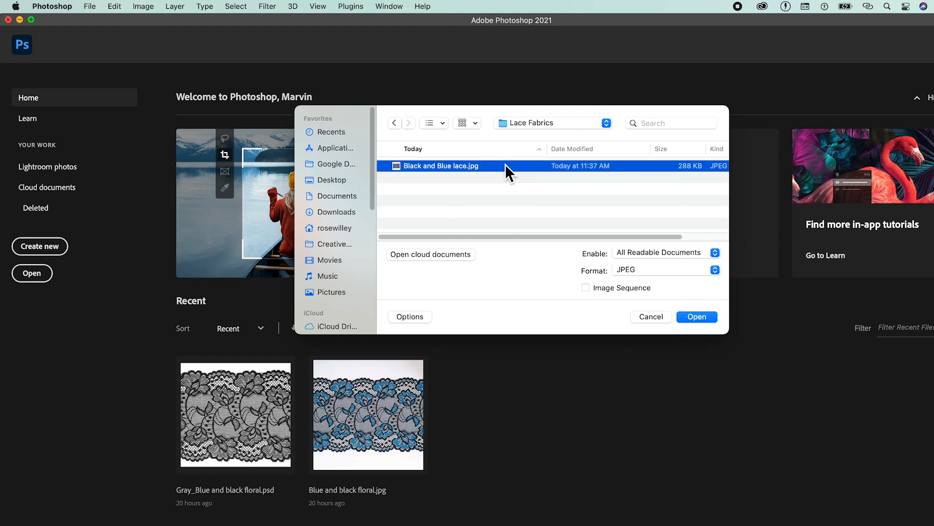
pyautogui.click(709, 315)
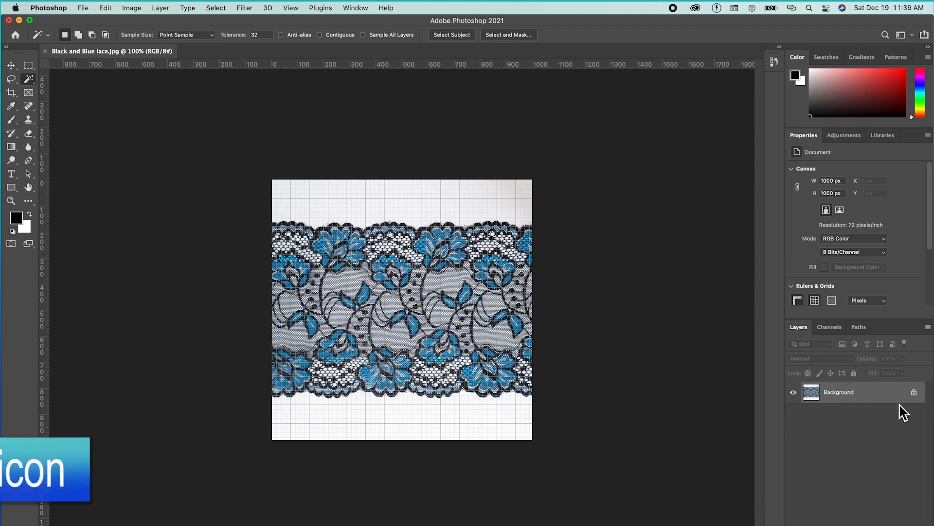
# Unlock the Background layer of the lace image so it becomes an editable layer
pyautogui.click(915, 392)
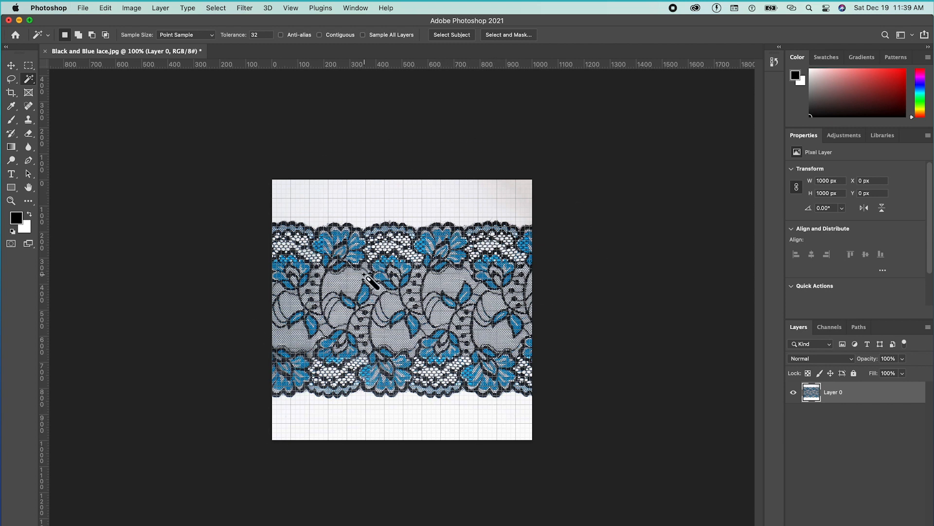
pyautogui.click(291, 8)
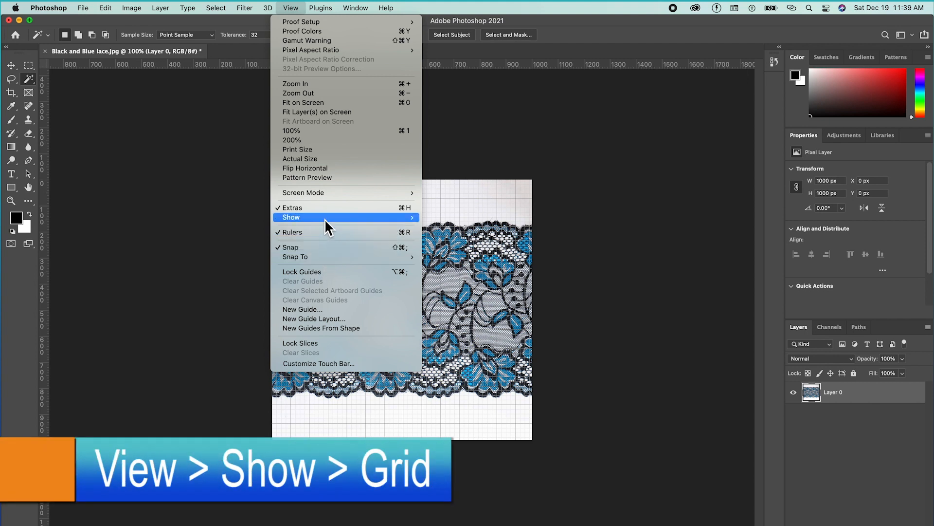
pyautogui.moveTo(325, 215)
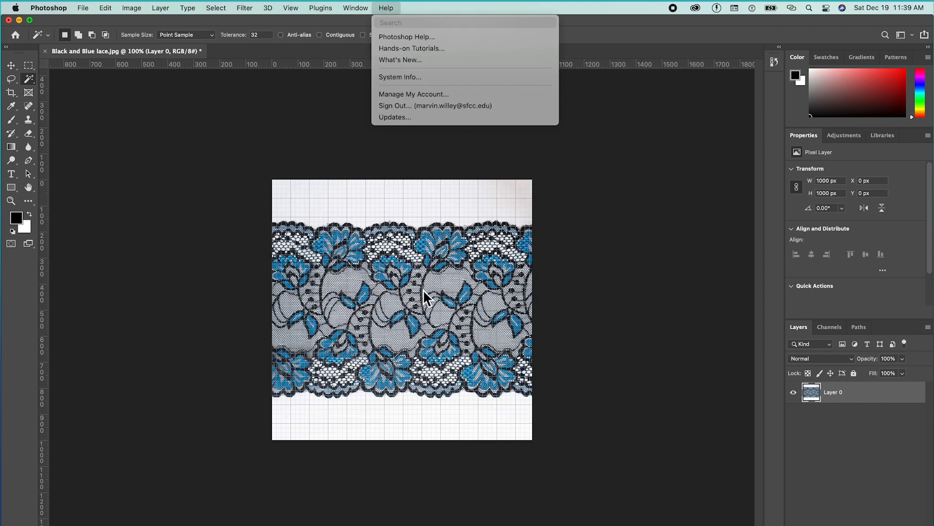
pyautogui.click(302, 167)
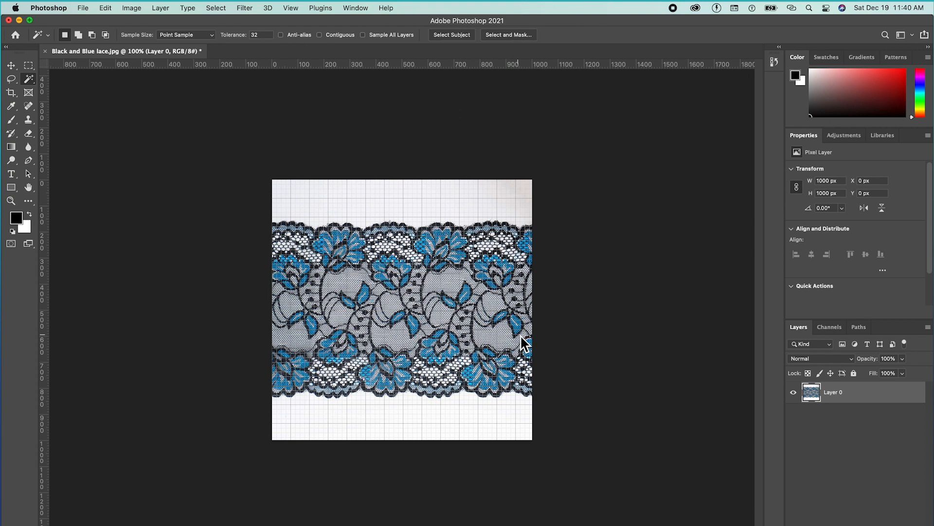
# Place two horizontal guides around each scalloped edge of the lace and two vertical guides marking a section of the repeating pattern
pyautogui.press('super+plus')
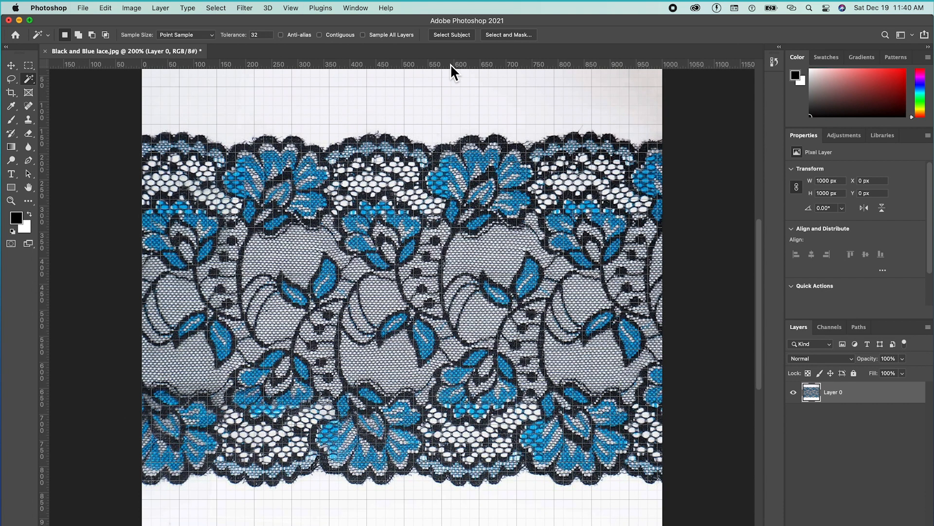
pyautogui.moveTo(451, 64); pyautogui.dragTo(453, 153)
pyautogui.moveTo(439, 64); pyautogui.dragTo(446, 124)
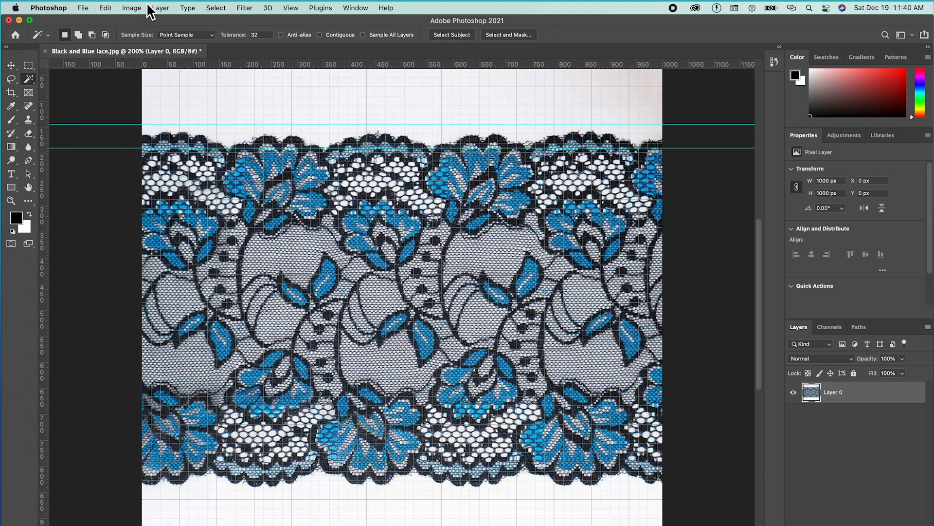
pyautogui.moveTo(430, 65); pyautogui.dragTo(426, 475)
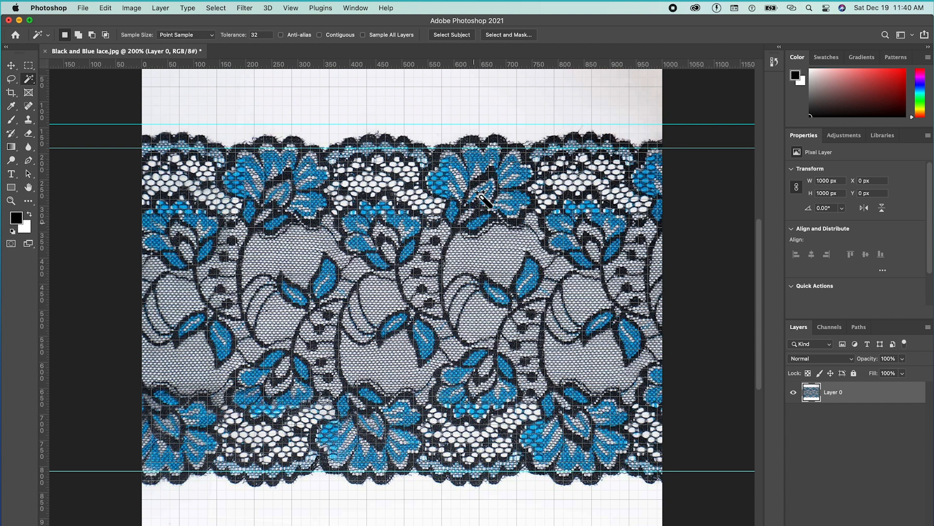
pyautogui.moveTo(462, 65); pyautogui.dragTo(464, 491)
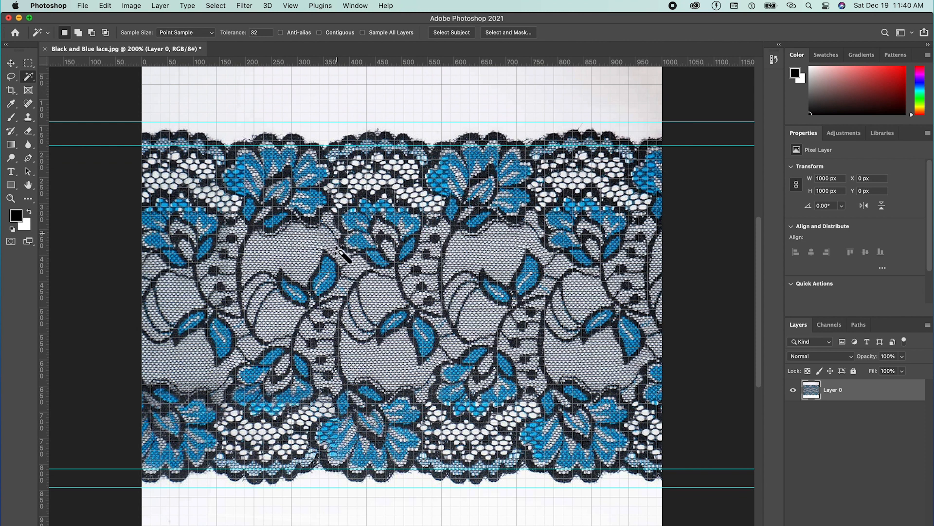
pyautogui.moveTo(44, 316); pyautogui.dragTo(639, 307)
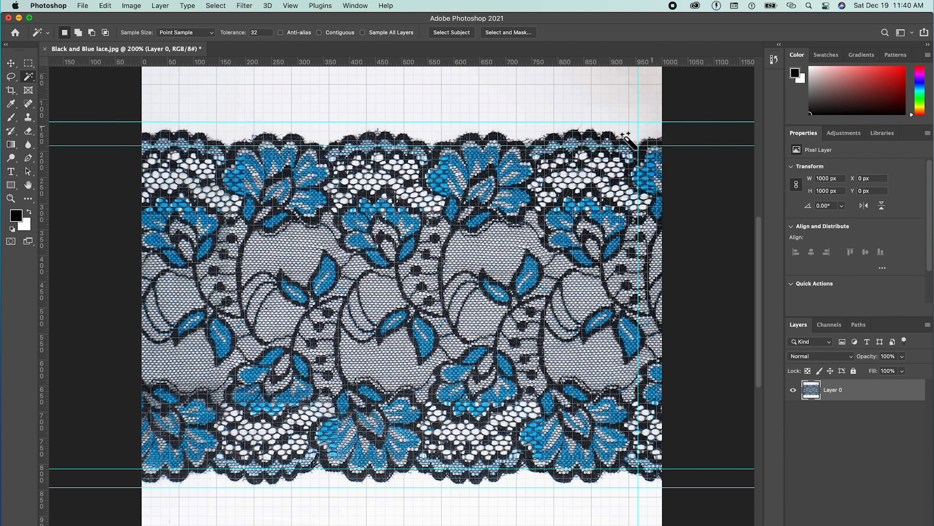
pyautogui.moveTo(46, 282); pyautogui.dragTo(217, 279)
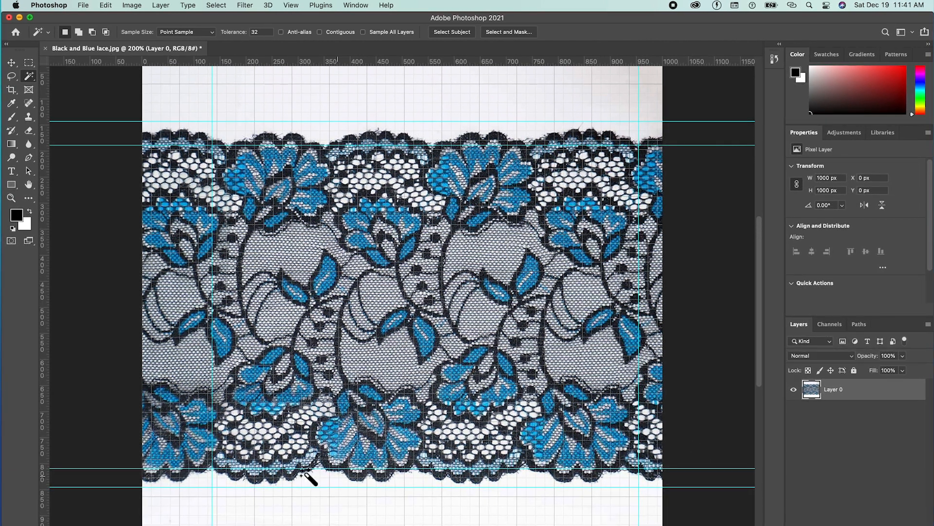
# Distort the lace layer by pulling its corners slightly to straighten the pattern against the guides, reaching about 1078 by 1010 px
pyautogui.click(106, 6)
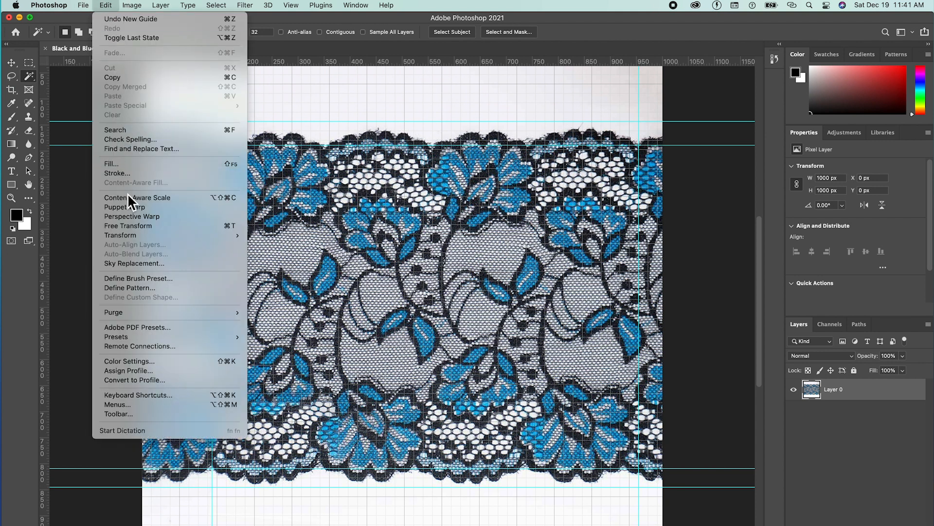
pyautogui.moveTo(135, 235)
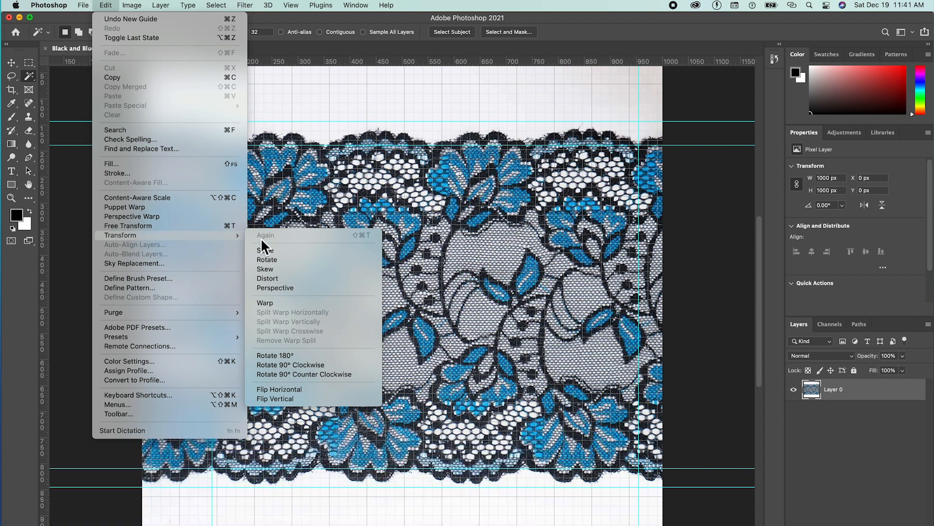
pyautogui.click(316, 288)
pyautogui.press('super+minus')
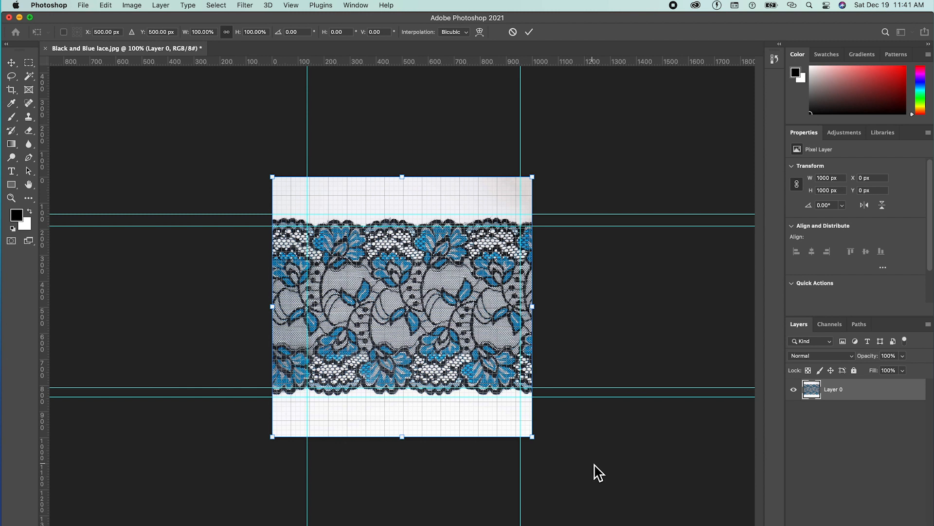
pyautogui.moveTo(533, 441); pyautogui.dragTo(544, 443)
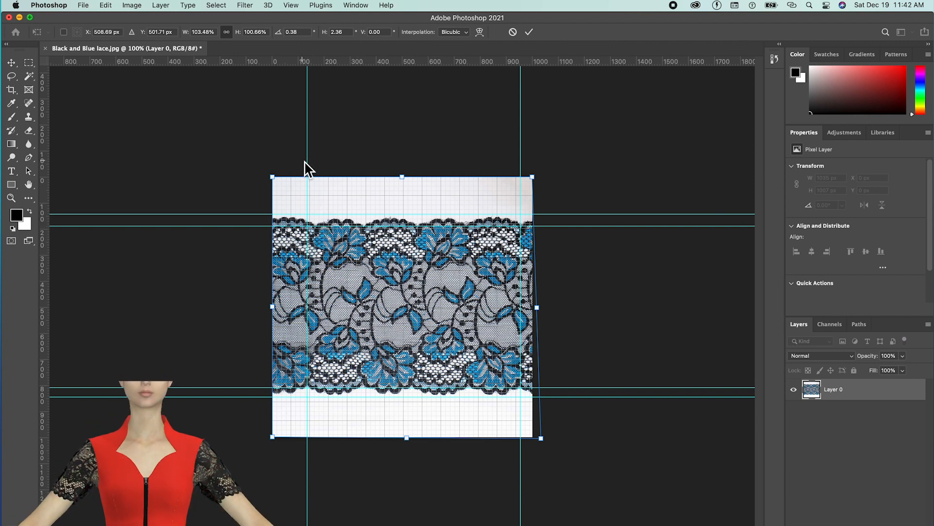
pyautogui.moveTo(272, 177); pyautogui.dragTo(264, 177)
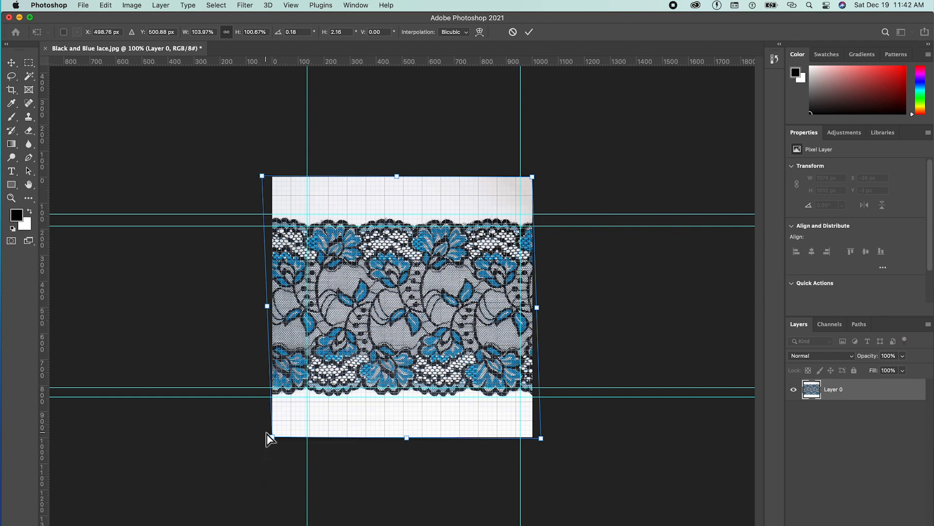
pyautogui.moveTo(275, 440); pyautogui.dragTo(277, 440)
pyautogui.moveTo(265, 177); pyautogui.dragTo(261, 176)
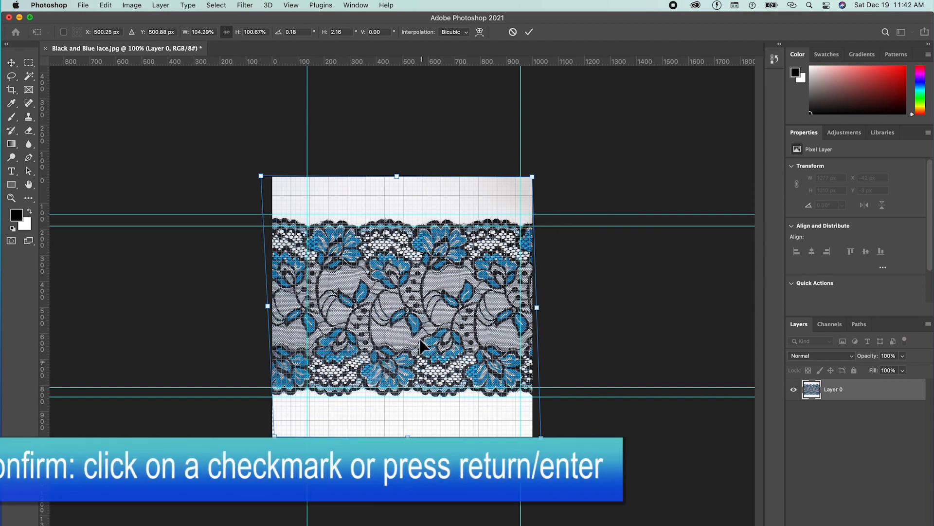
pyautogui.click(530, 33)
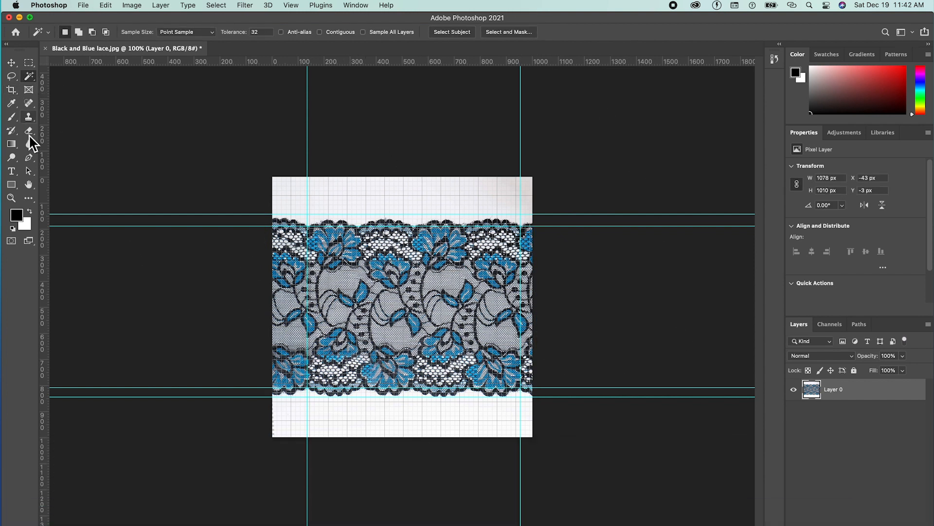
# Crop the image to the two vertical guides and just outside the outer horizontal guides, about 819 by 738 px
pyautogui.click(15, 90)
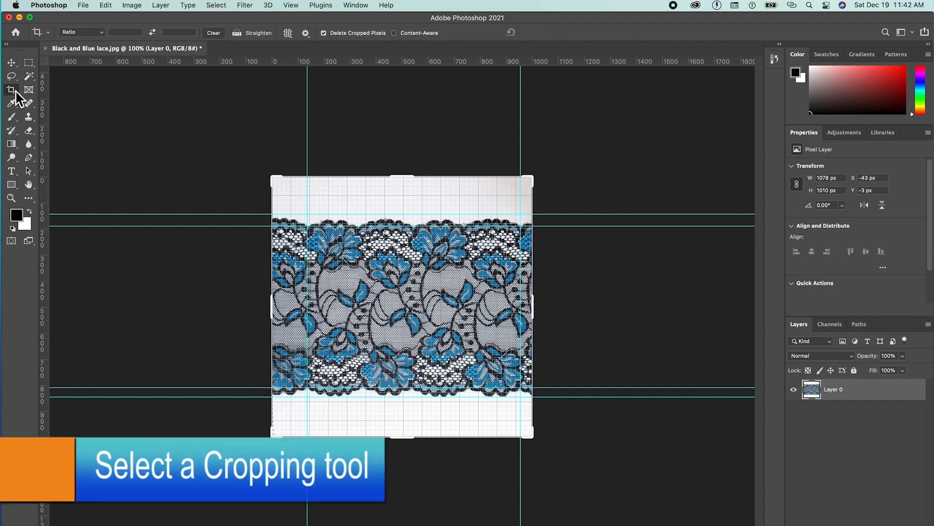
pyautogui.moveTo(405, 183); pyautogui.dragTo(407, 199)
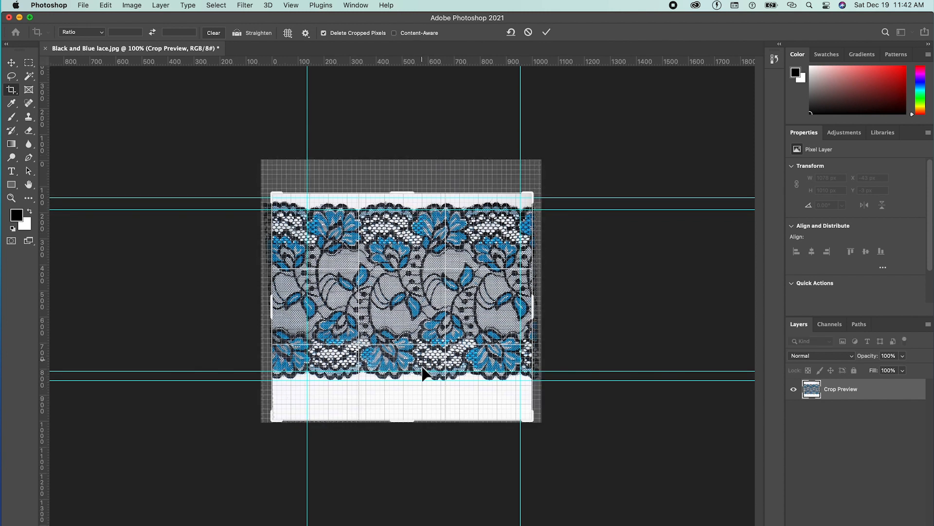
pyautogui.moveTo(414, 429); pyautogui.dragTo(415, 411)
pyautogui.click(415, 213)
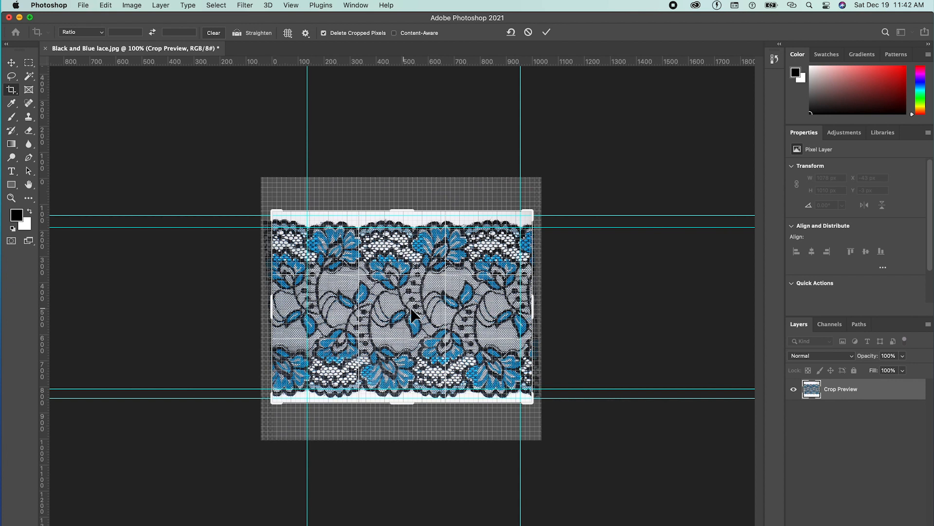
pyautogui.moveTo(278, 313); pyautogui.dragTo(290, 314)
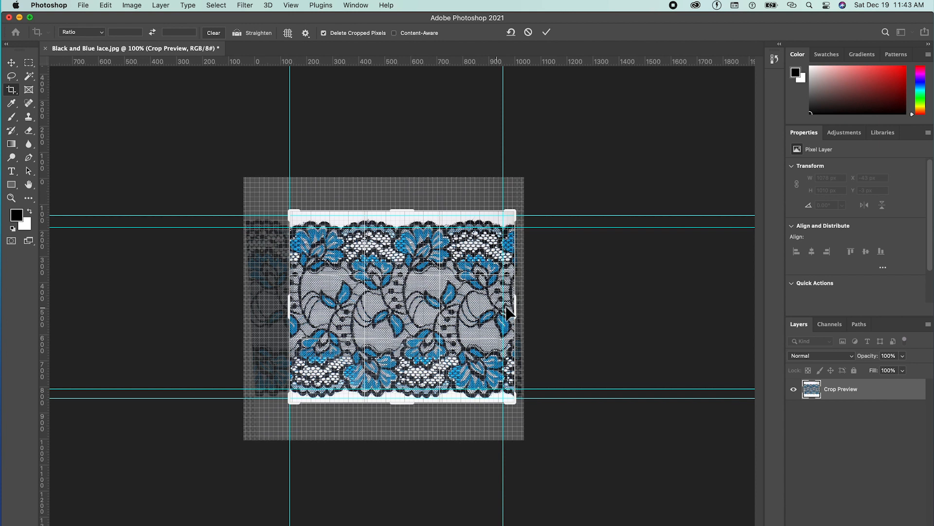
pyautogui.moveTo(524, 310); pyautogui.dragTo(519, 311)
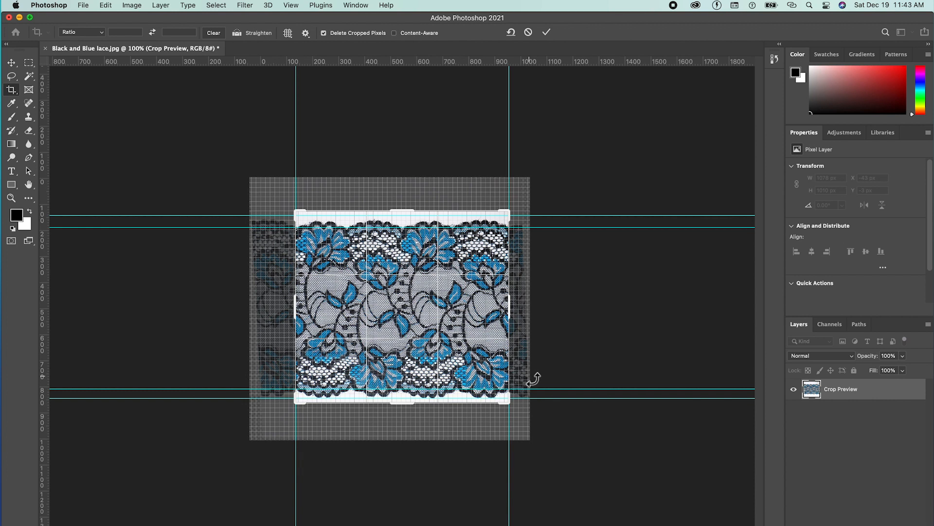
pyautogui.press('Return')
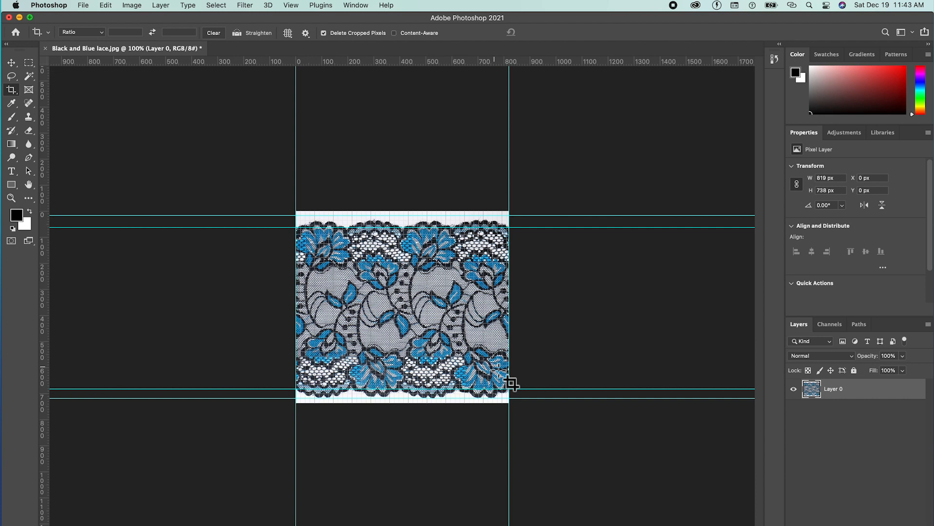
# Select the white background and mesh openings with the non-contiguous Magic Wand at tolerance 32, delete them, and clear the selection
pyautogui.press('super+equal')
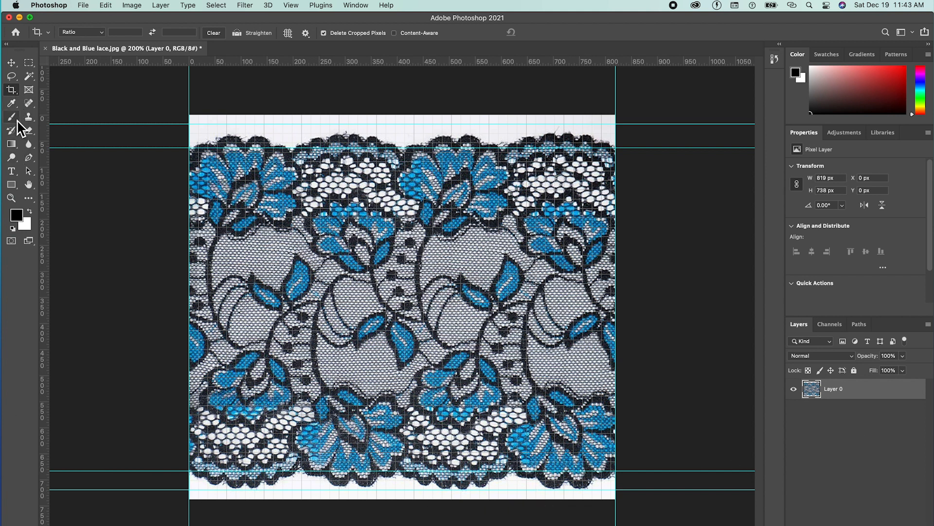
pyautogui.click(34, 78)
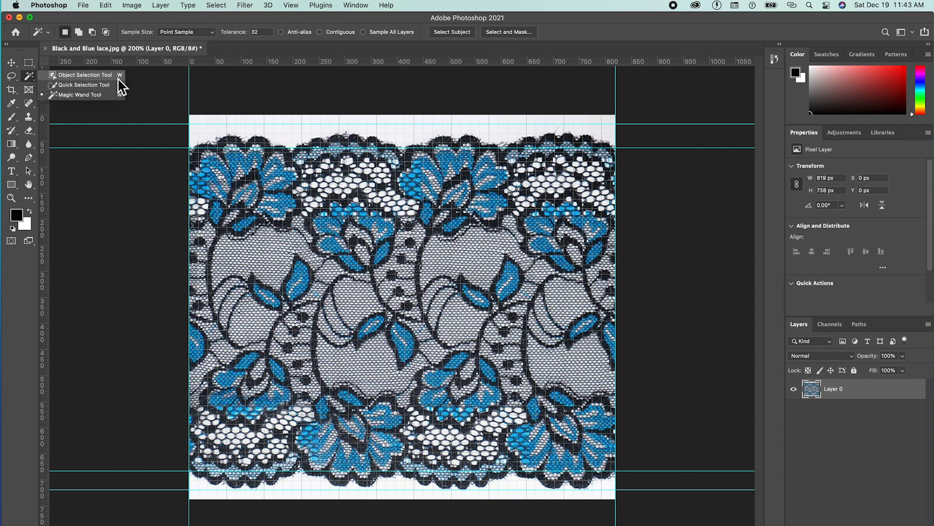
pyautogui.click(103, 95)
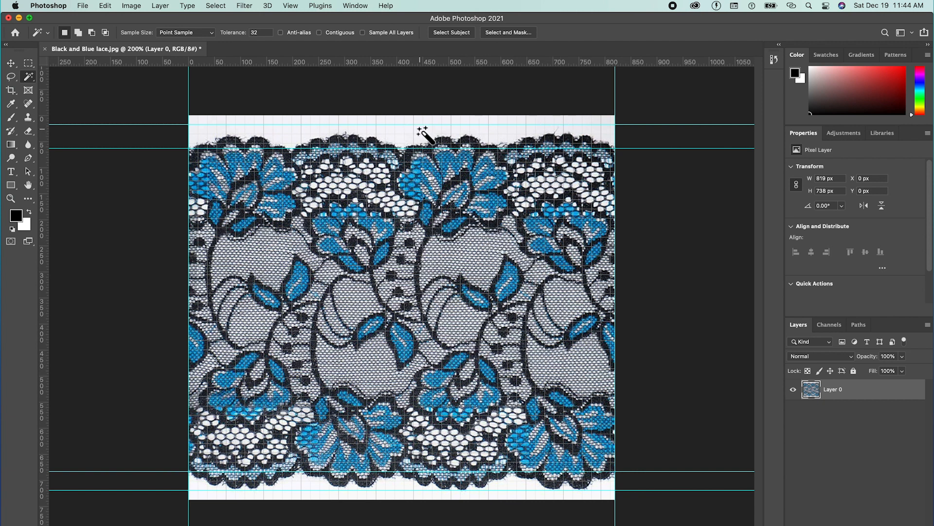
pyautogui.click(412, 127)
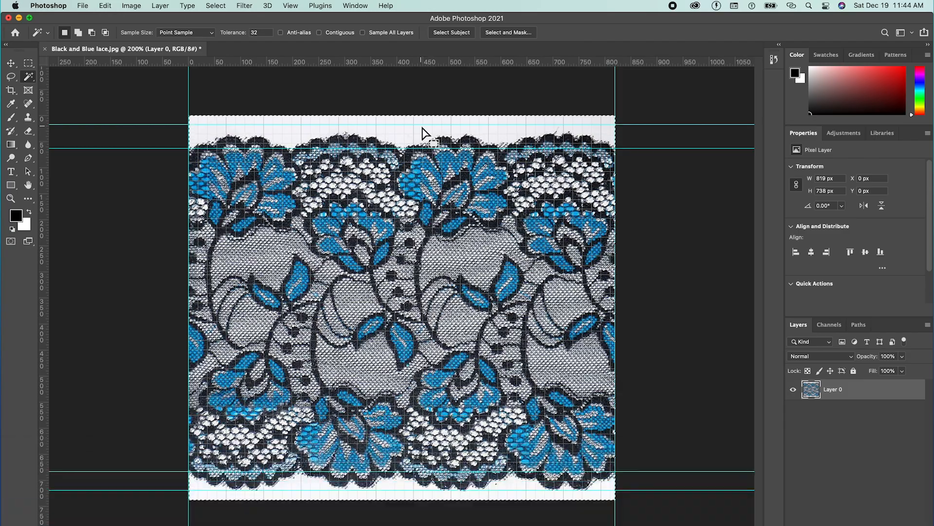
pyautogui.press('BackSpace')
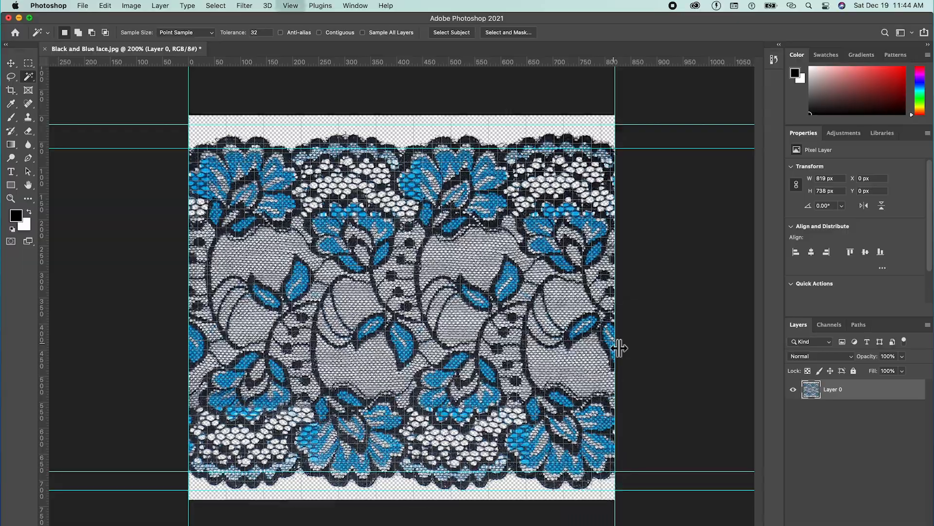
pyautogui.press('super+equal')
pyautogui.press('super+equal')
pyautogui.press('super+minus')
pyautogui.press('super+minus')
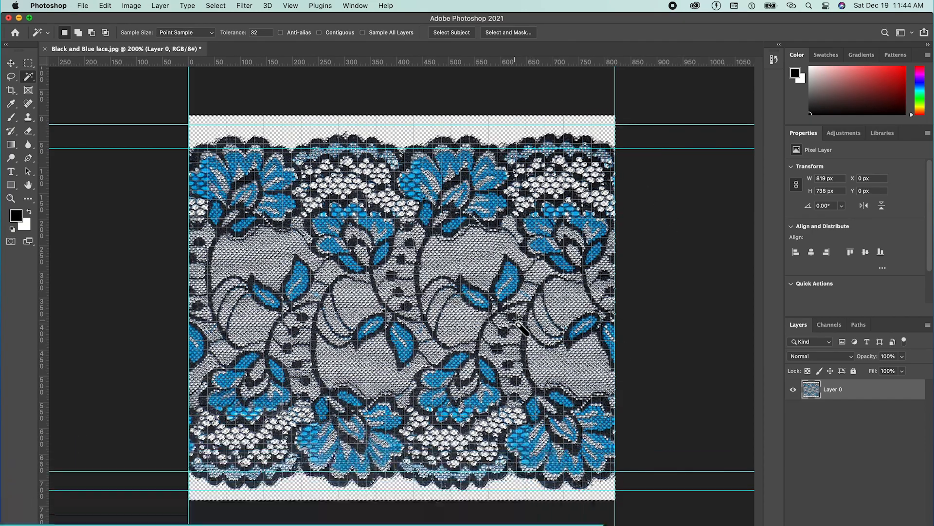
pyautogui.press('super+d')
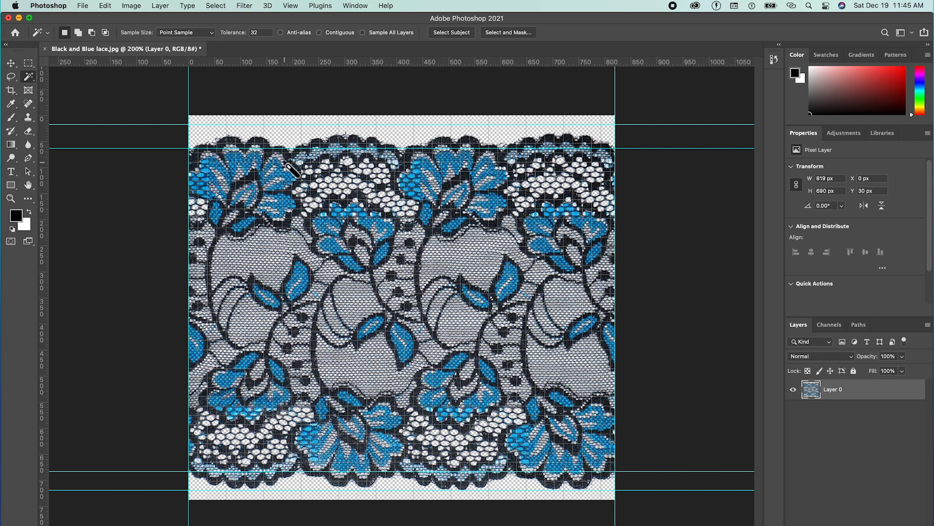
# Set up an export of the lace image in PNG format with transparency at 100% scale
pyautogui.click(84, 6)
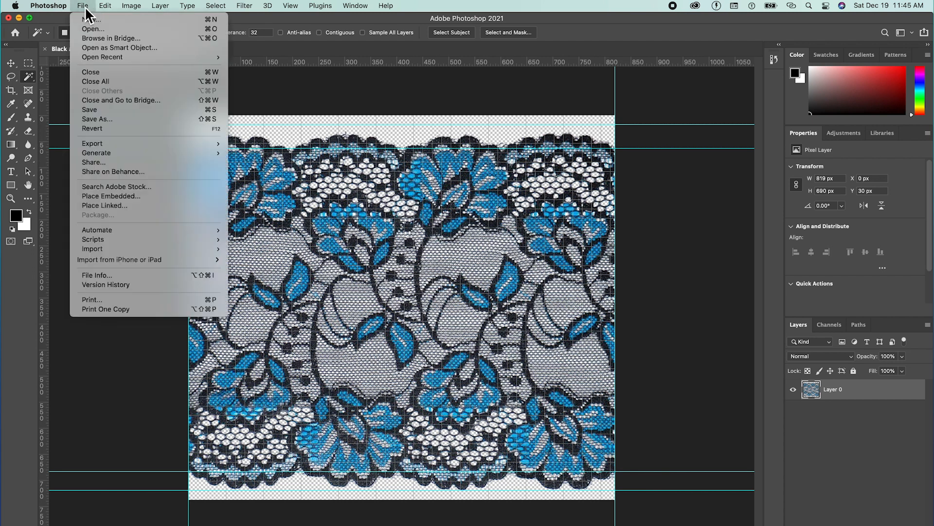
pyautogui.moveTo(102, 148)
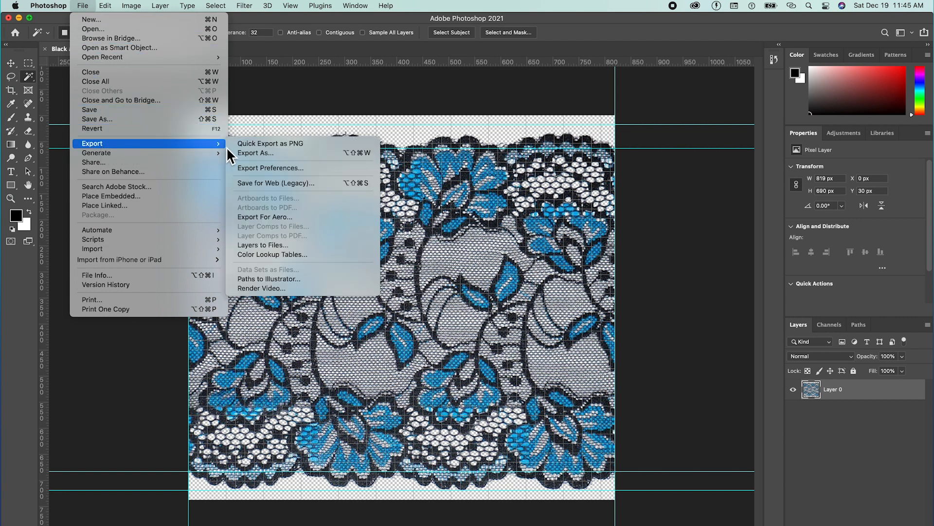
pyautogui.click(312, 158)
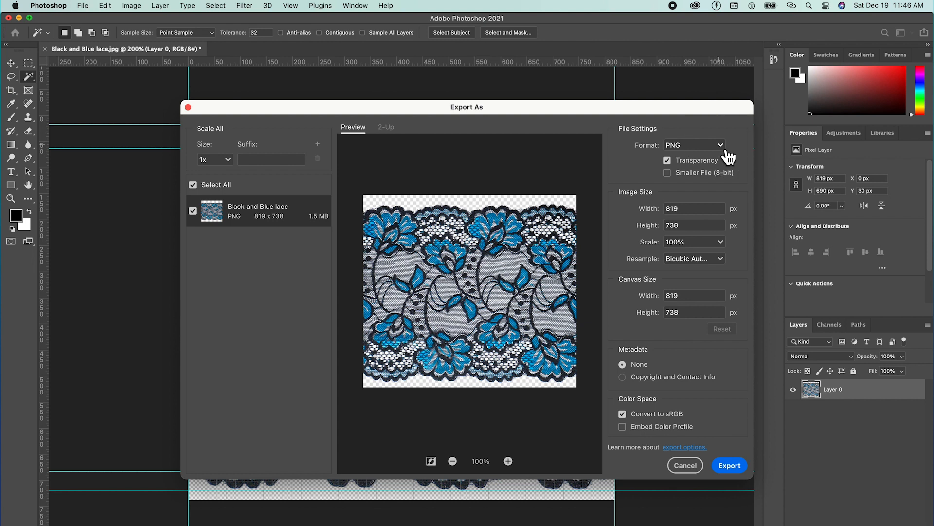
pyautogui.click(729, 156)
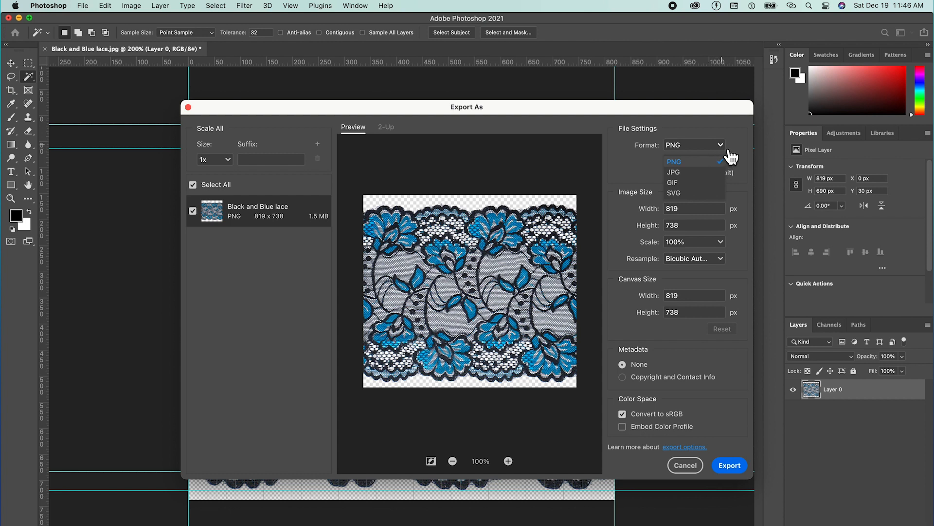
pyautogui.click(725, 160)
pyautogui.click(730, 150)
pyautogui.click(708, 153)
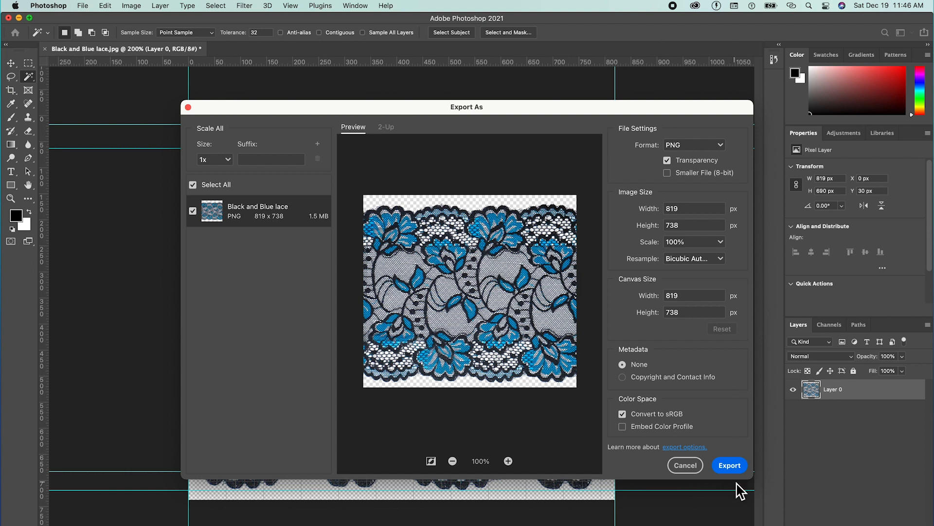
# Export the color lace PNG as Color_Black and Blue lace.png into the Lace Fabrics folder on the Desktop
pyautogui.click(743, 480)
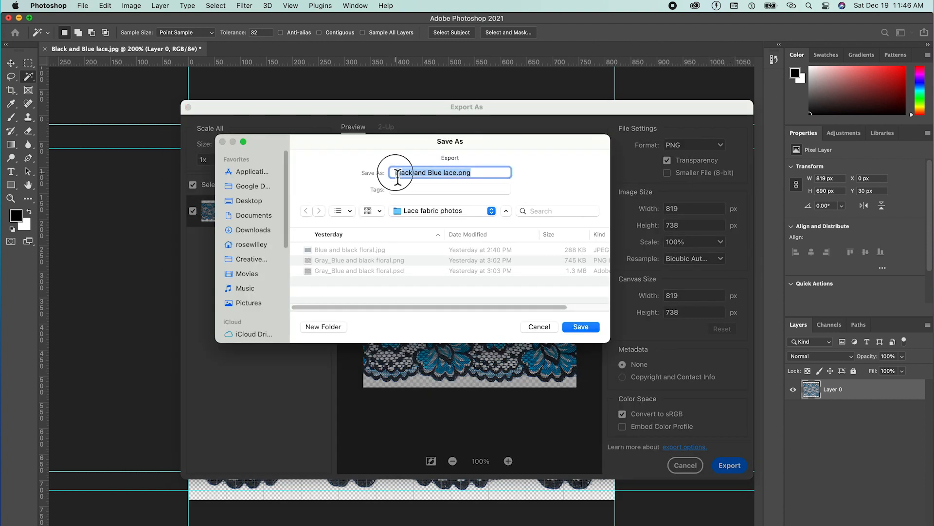
pyautogui.click(394, 173)
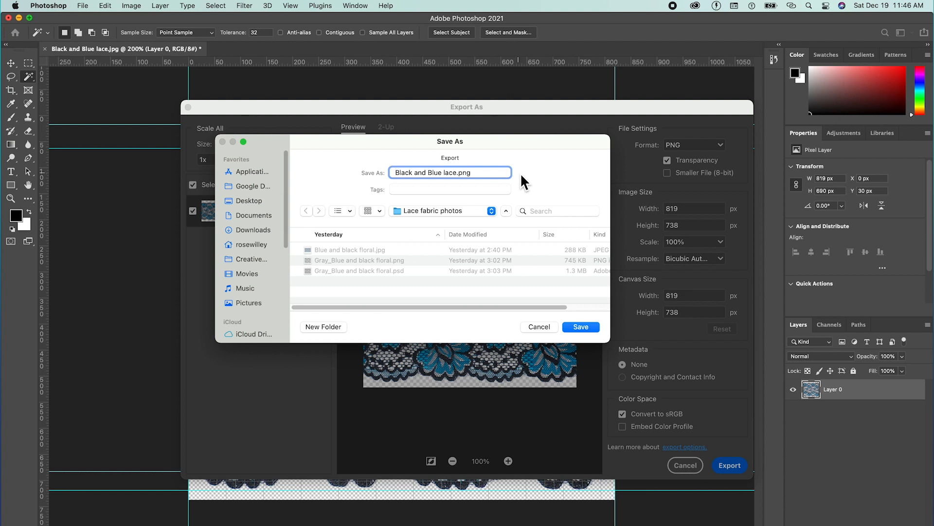
pyautogui.write('Clo')
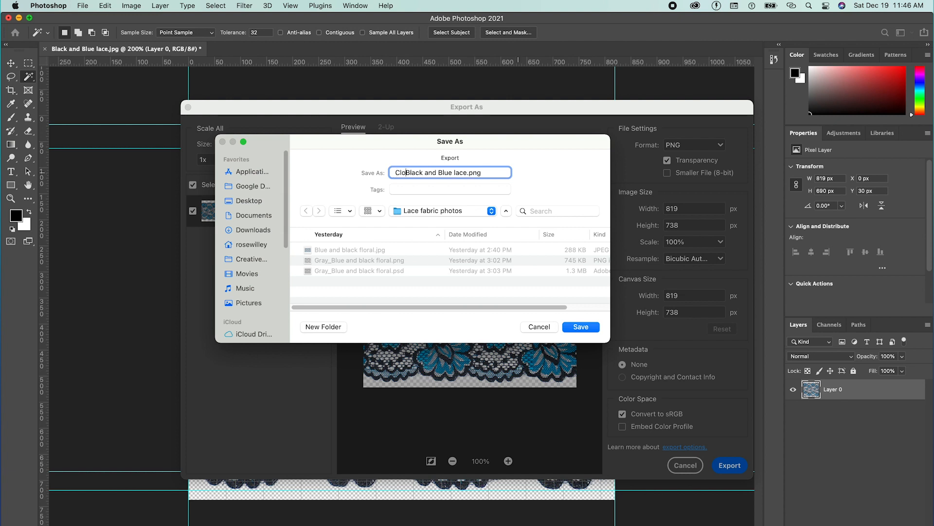
pyautogui.press('BackSpace')
pyautogui.press('BackSpace')
pyautogui.write('olor_')
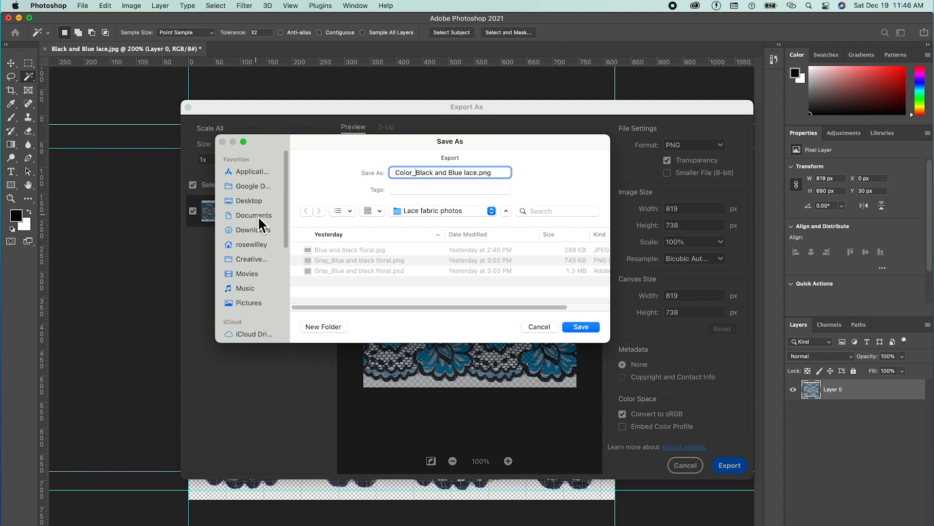
pyautogui.click(255, 203)
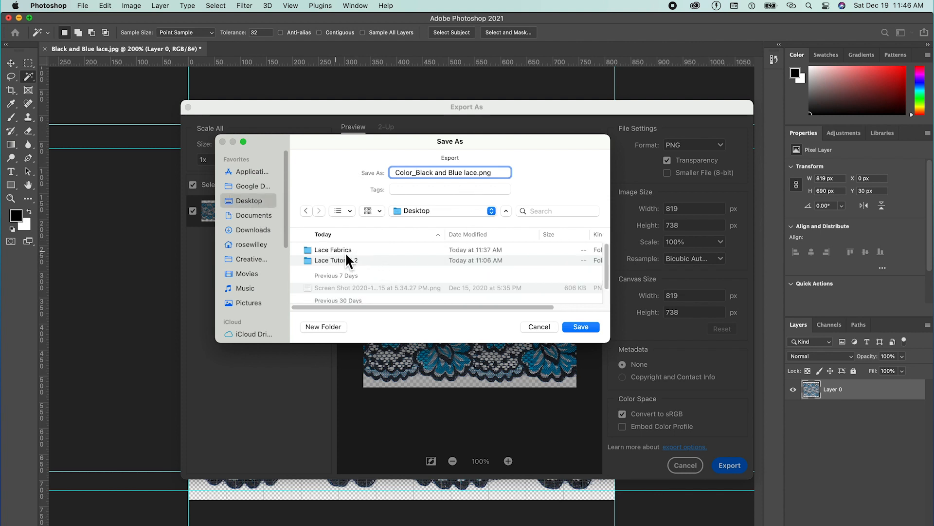
pyautogui.click(370, 251)
pyautogui.click(588, 330)
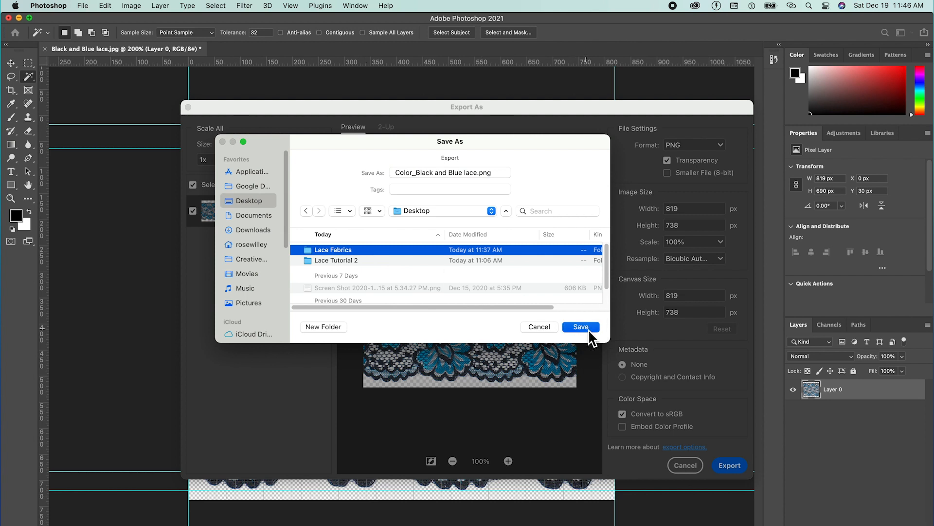
pyautogui.click(586, 328)
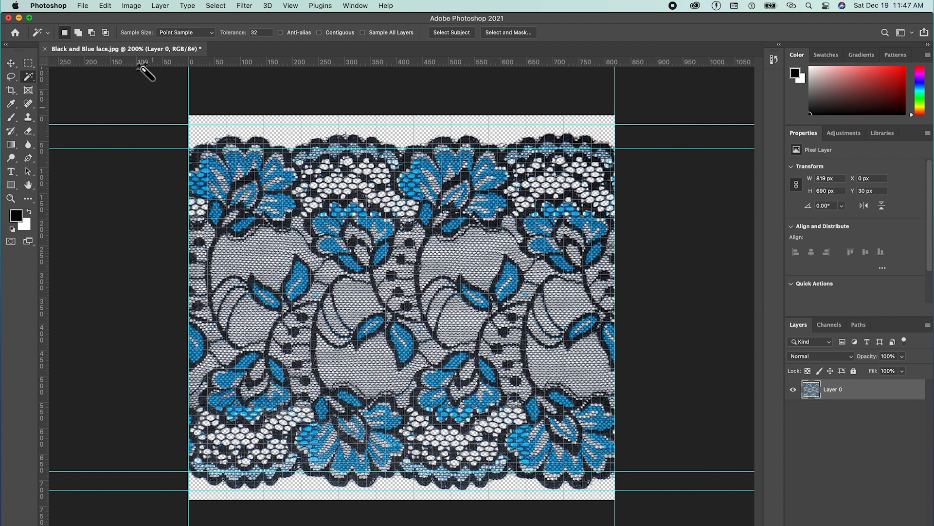
# Convert the lace image to Grayscale mode, discarding its color information
pyautogui.click(135, 6)
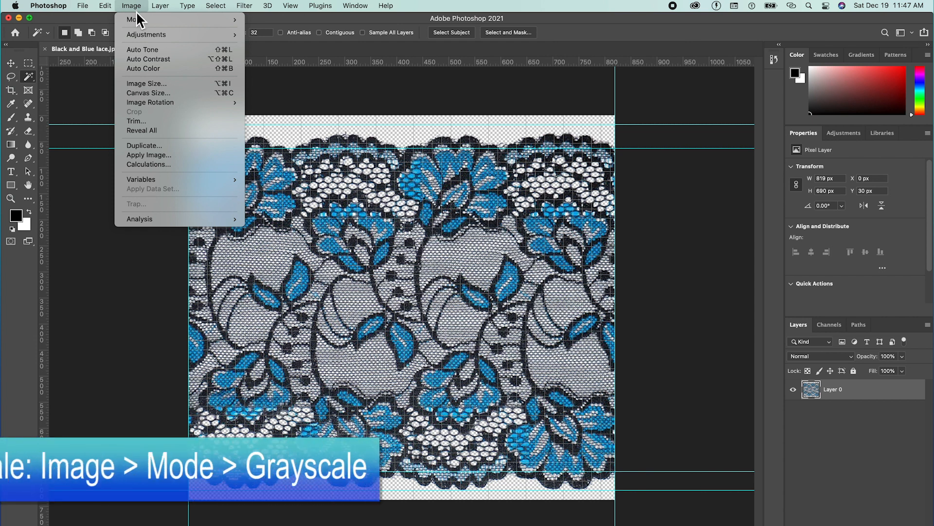
pyautogui.moveTo(140, 24)
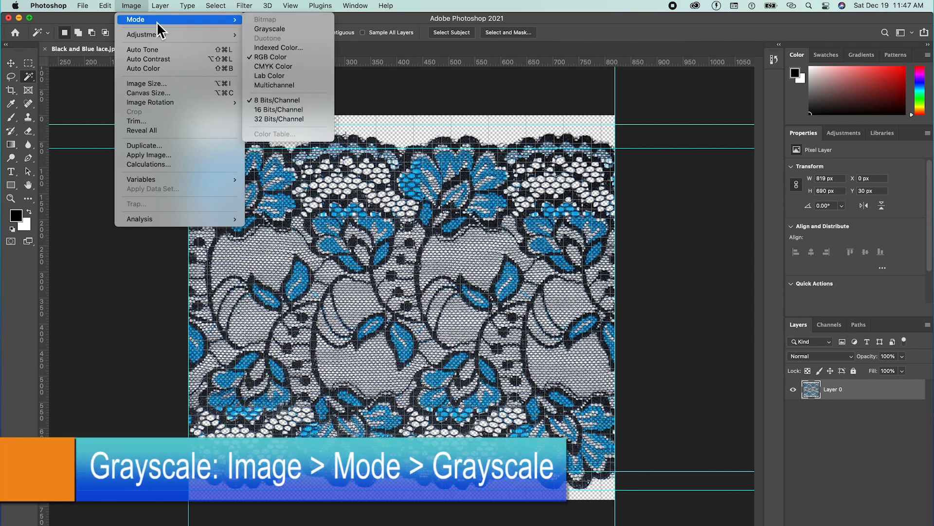
pyautogui.click(306, 33)
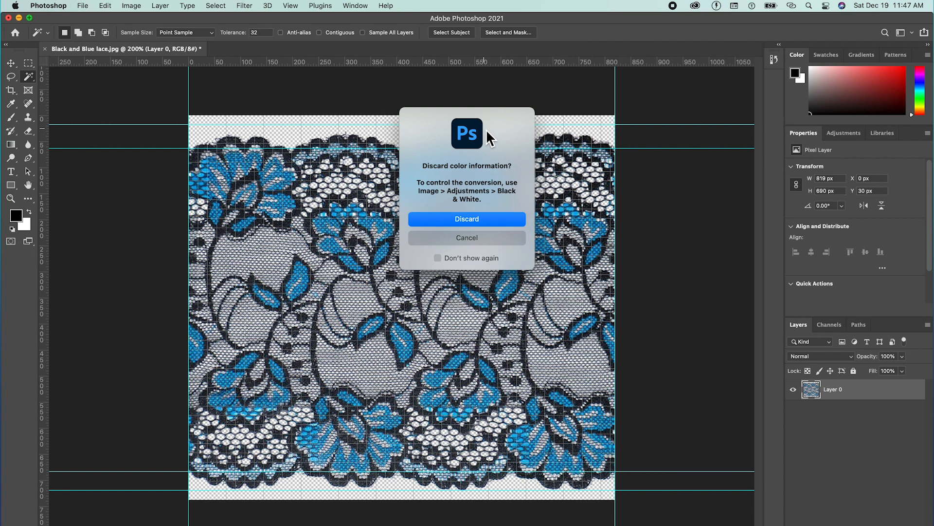
pyautogui.click(501, 229)
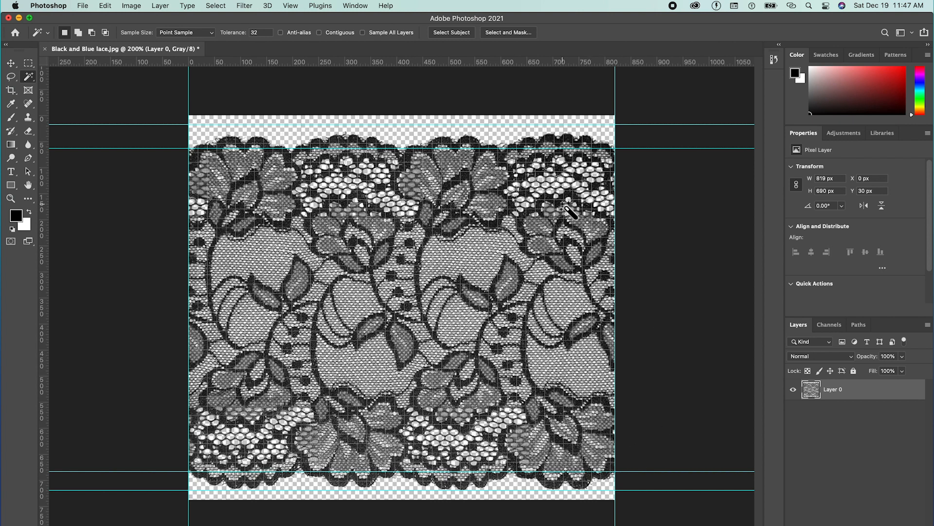
# Export the grayscale lace as a transparent PNG named Gray_Black and Blue lace.png in the Lace Fabrics folder
pyautogui.click(83, 7)
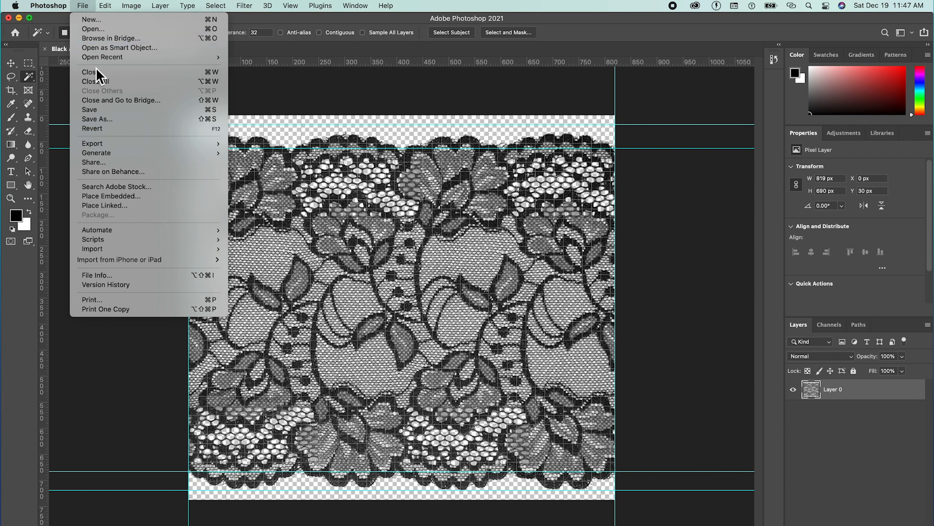
pyautogui.moveTo(114, 147)
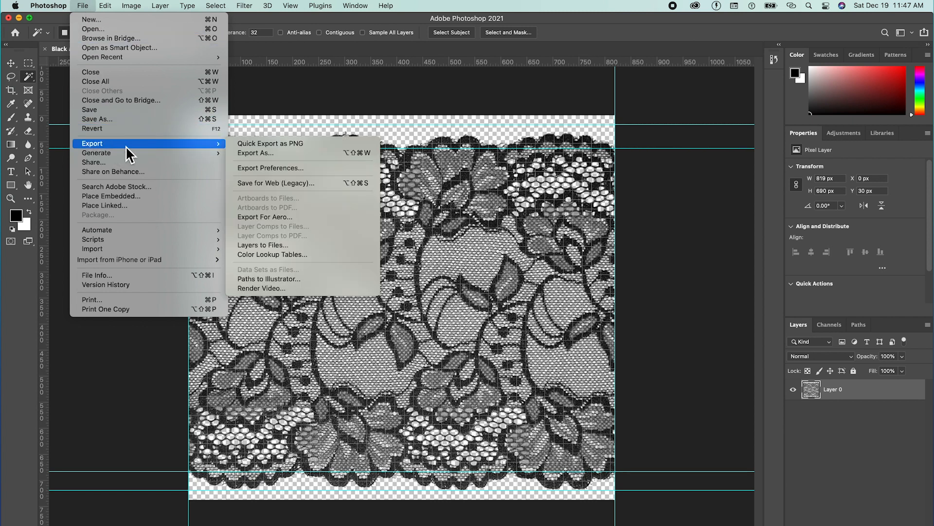
pyautogui.click(265, 153)
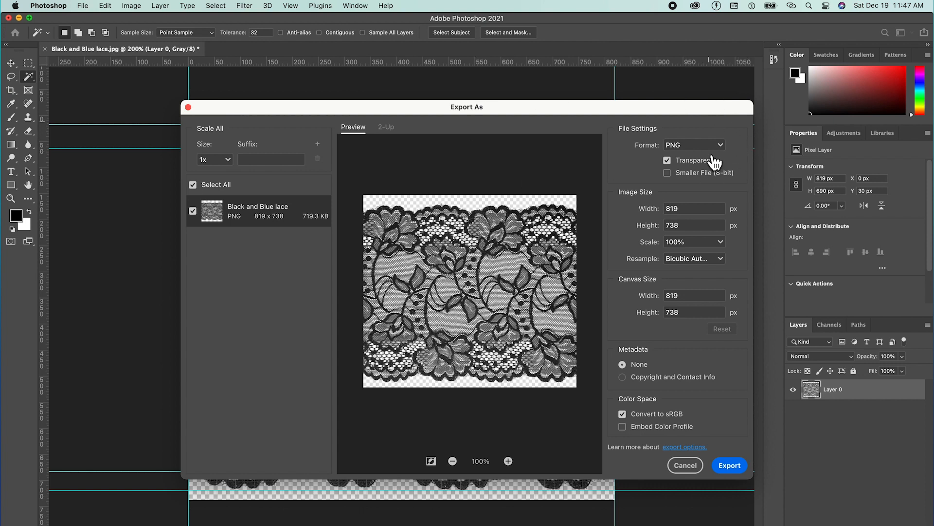
pyautogui.click(729, 465)
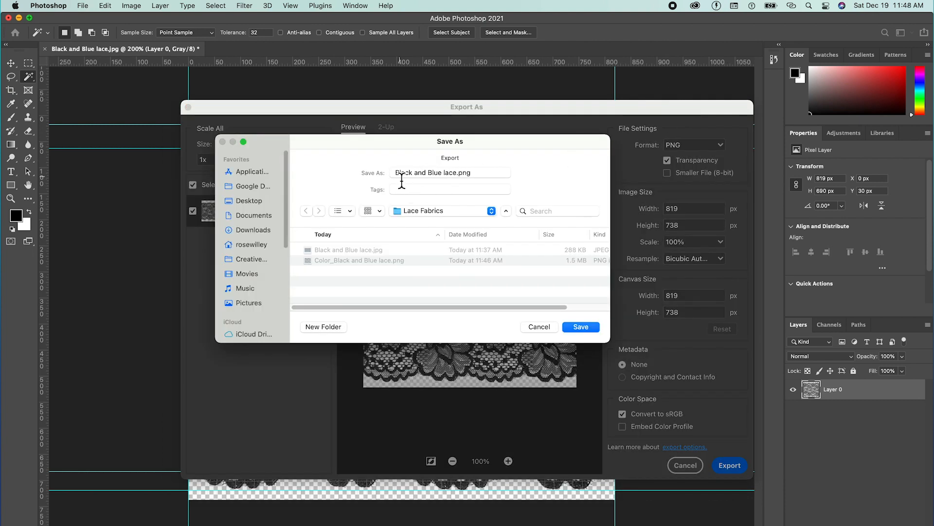
pyautogui.click(399, 176)
pyautogui.write('Gray')
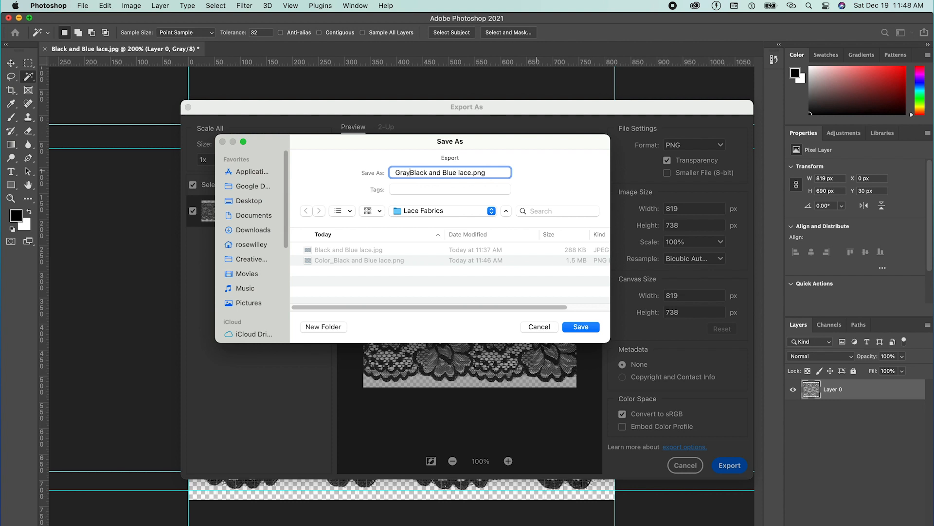
pyautogui.write('_')
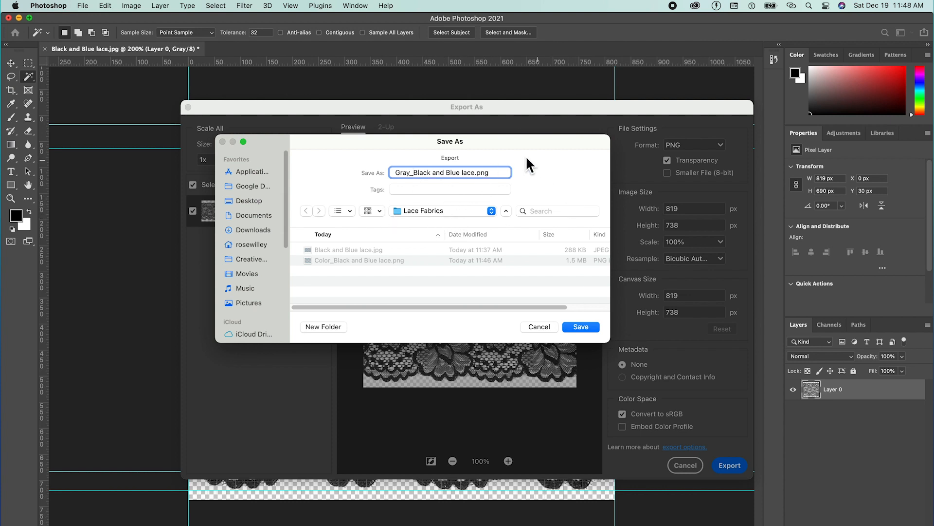
pyautogui.click(590, 327)
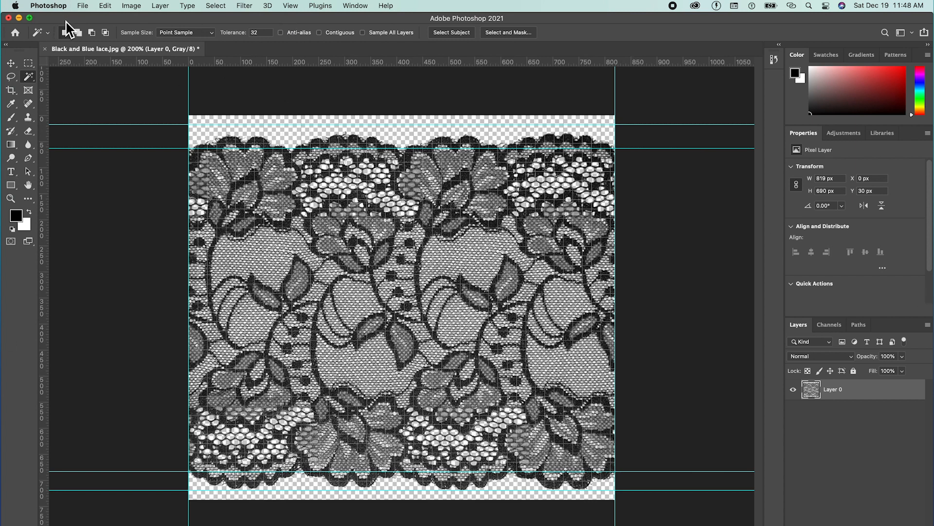
# Save the document on the computer as Black and Blue lace.psd in the Lace Fabrics folder with Maximize Compatibility enabled
pyautogui.click(82, 6)
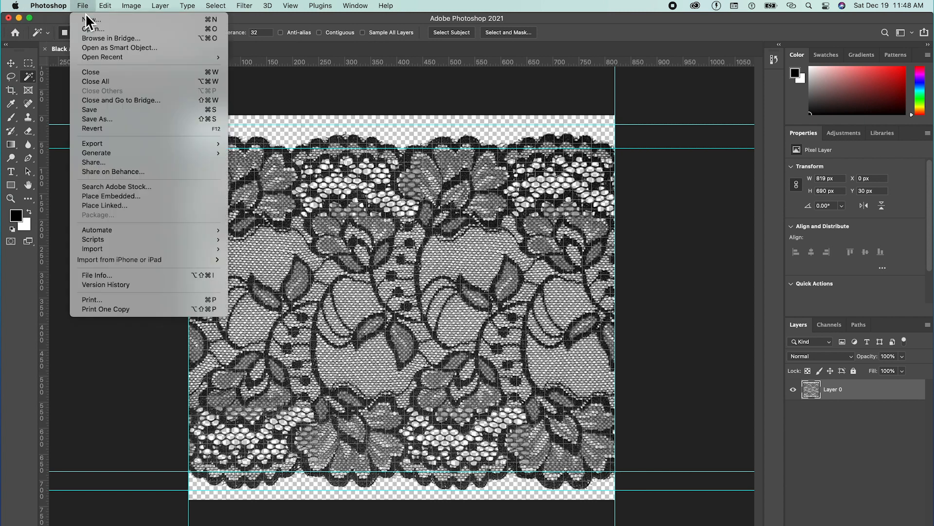
pyautogui.click(106, 122)
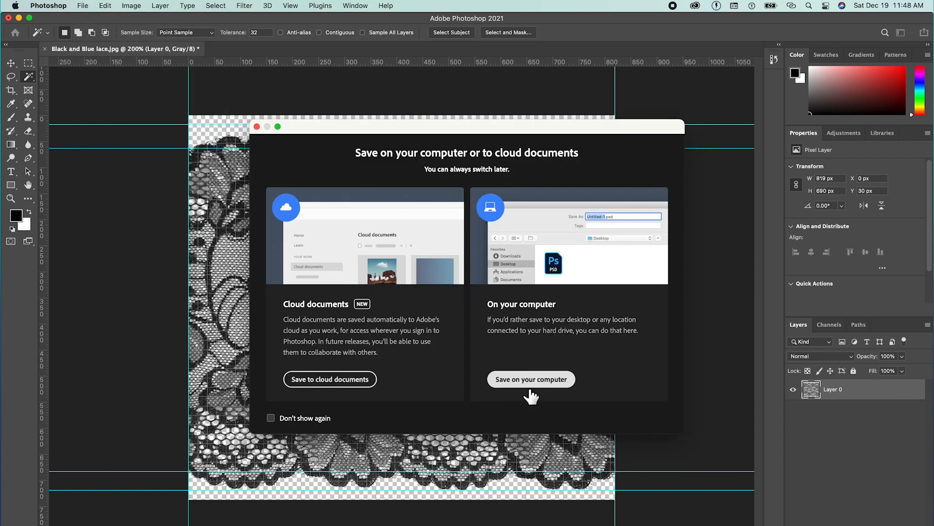
pyautogui.click(531, 379)
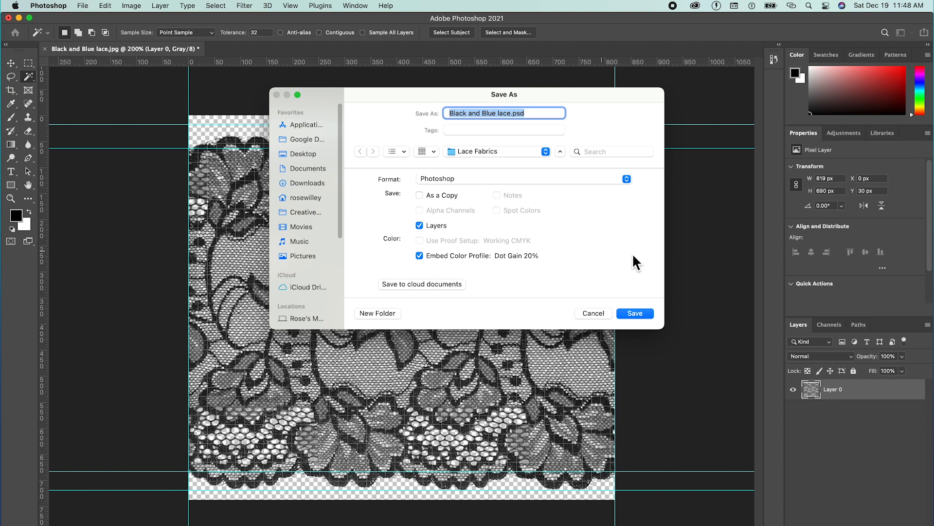
pyautogui.click(641, 314)
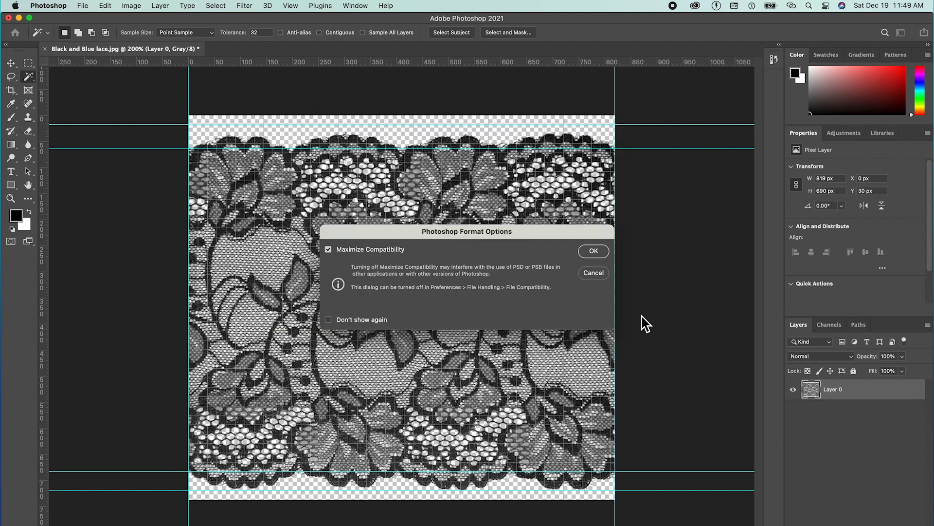
pyautogui.click(593, 251)
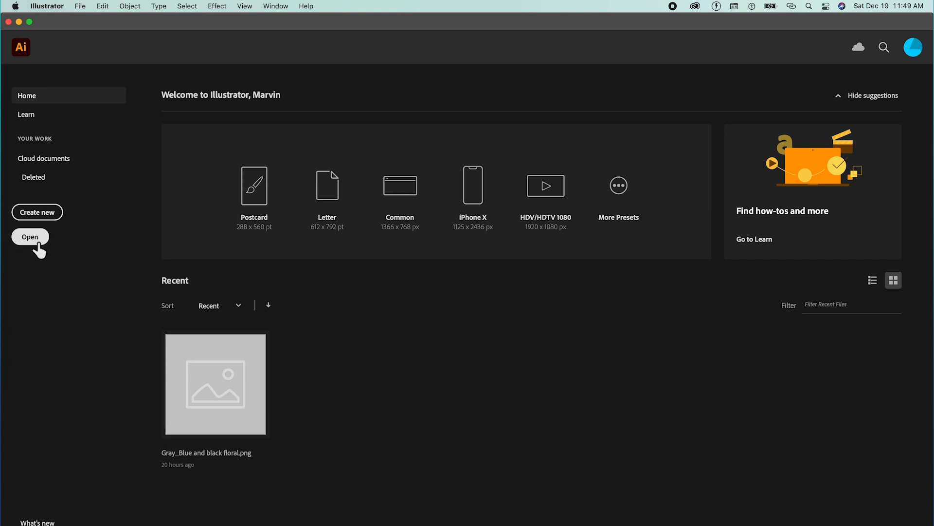
# Switch to Illustrator and open Gray_Black and Blue lace.png from the Lace Fabrics folder on the Desktop
pyautogui.click(80, 6)
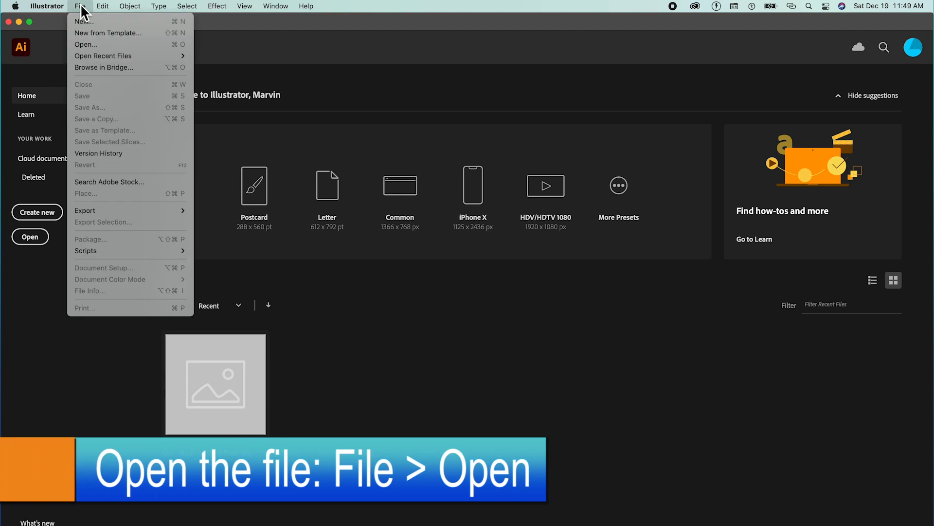
pyautogui.click(84, 46)
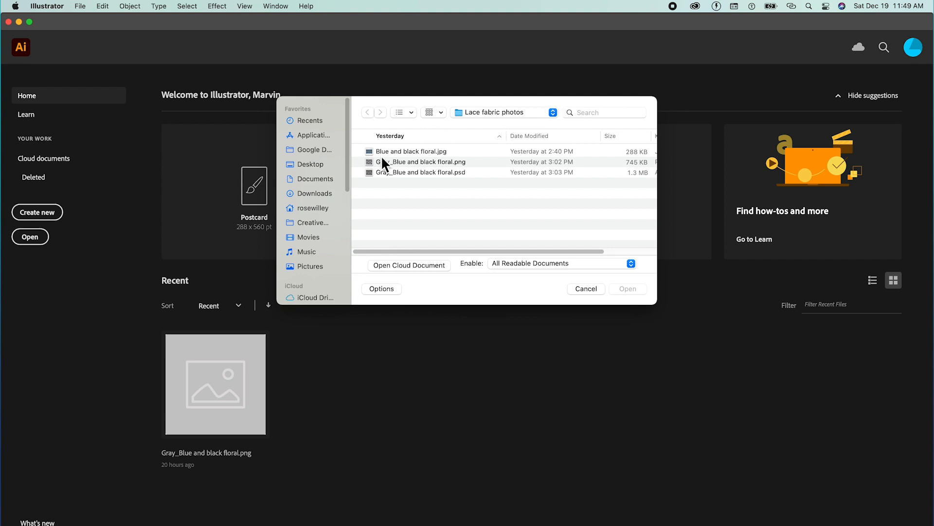
pyautogui.click(317, 166)
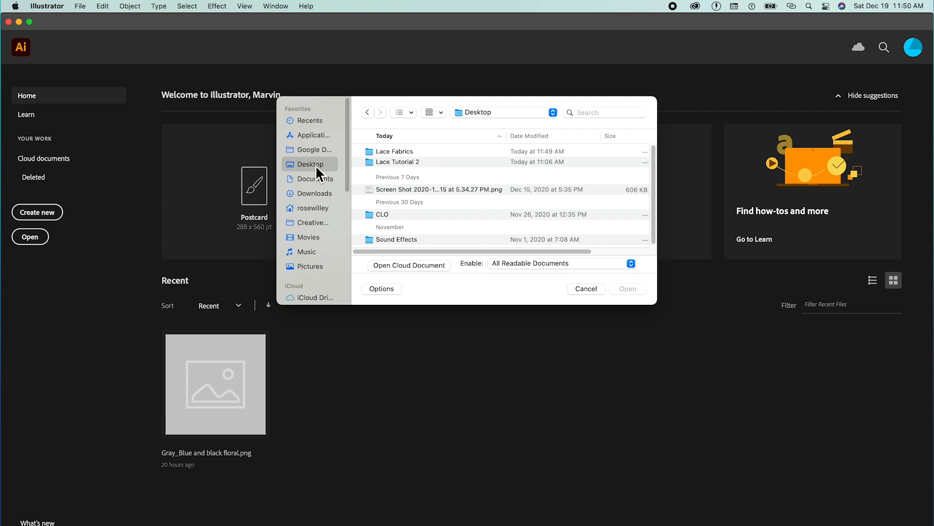
pyautogui.doubleClick(440, 154)
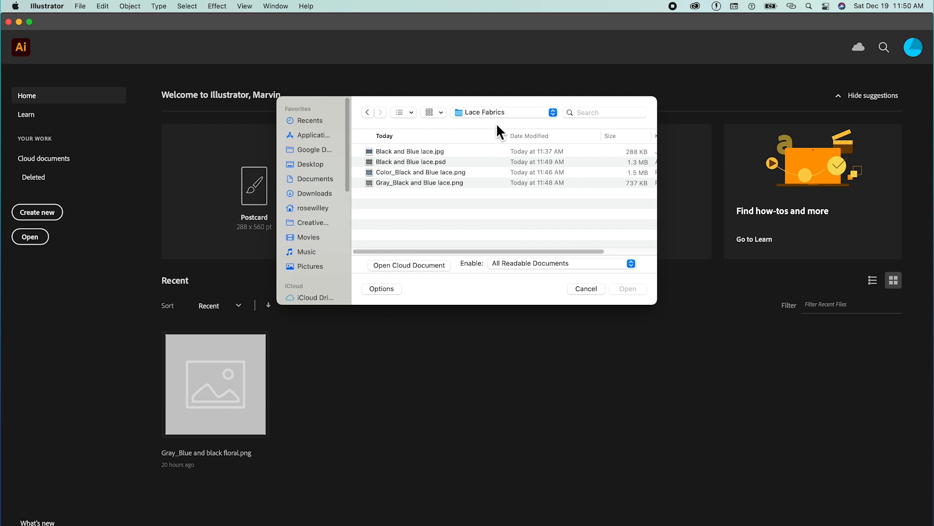
pyautogui.click(427, 184)
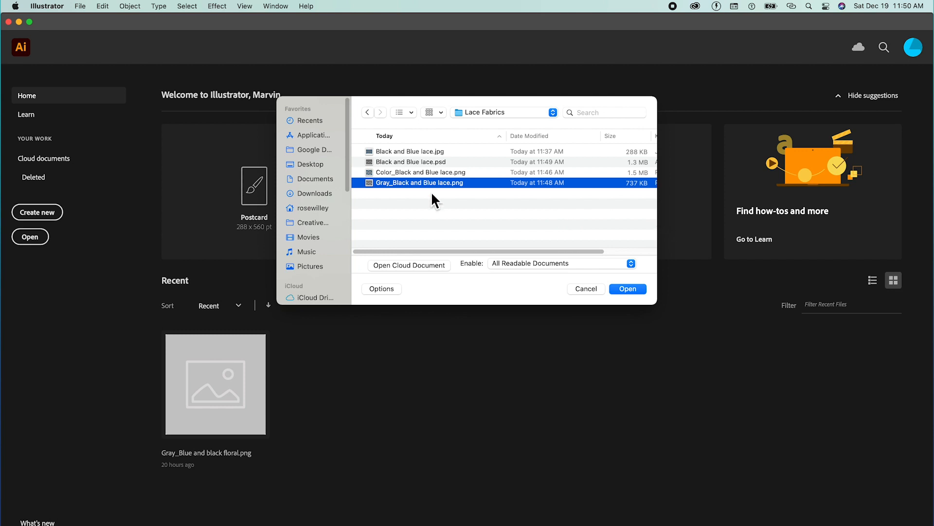
pyautogui.click(635, 291)
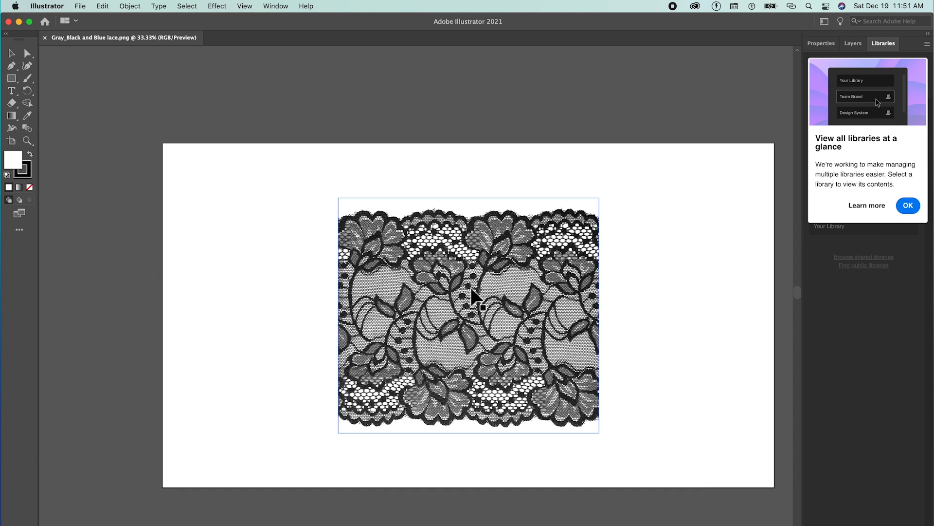
# Trace the lace image with Image Trace using the High Fidelity Photo preset, and close the tracing settings
pyautogui.click(14, 55)
pyautogui.click(445, 307)
pyautogui.click(481, 266)
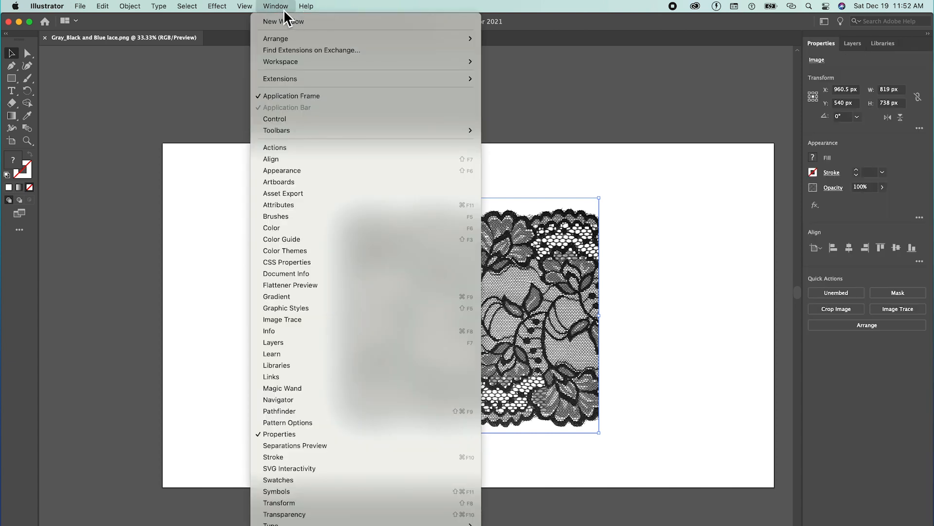
pyautogui.click(284, 10)
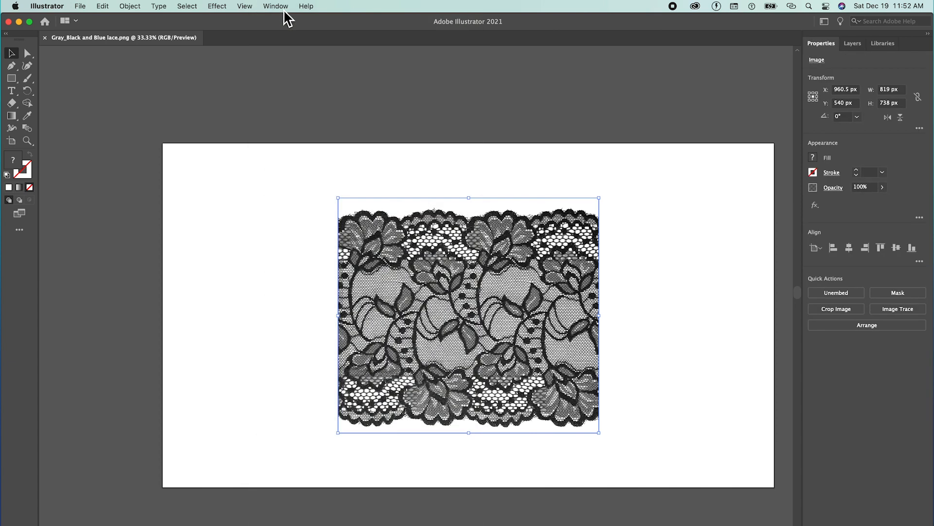
pyautogui.click(285, 10)
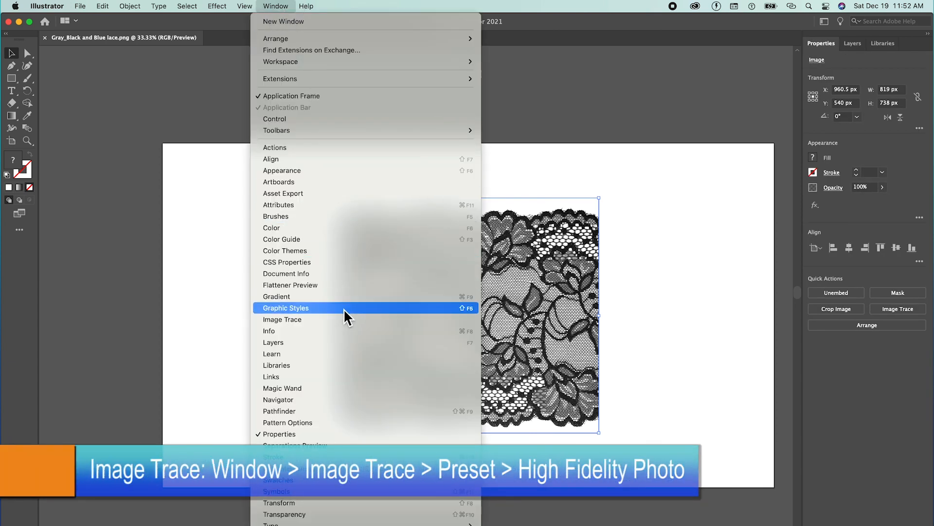
pyautogui.click(328, 322)
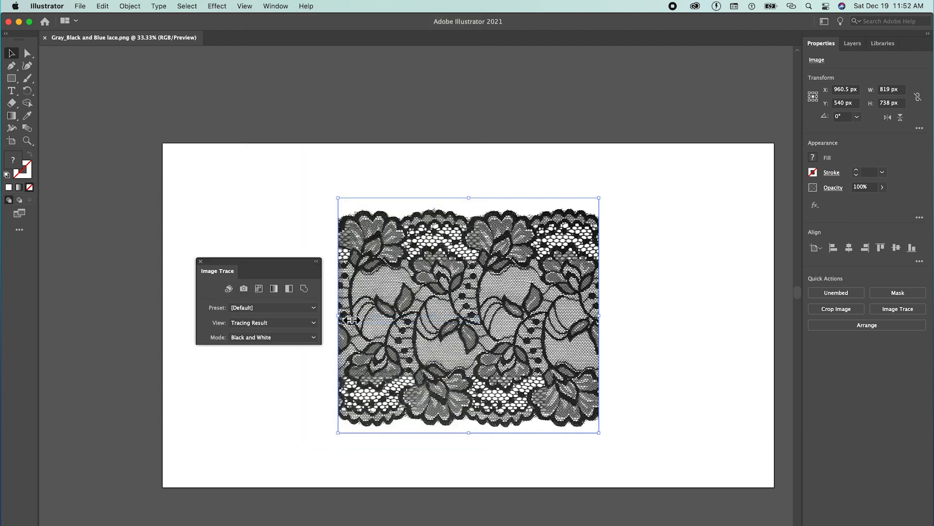
pyautogui.moveTo(282, 267); pyautogui.dragTo(271, 73)
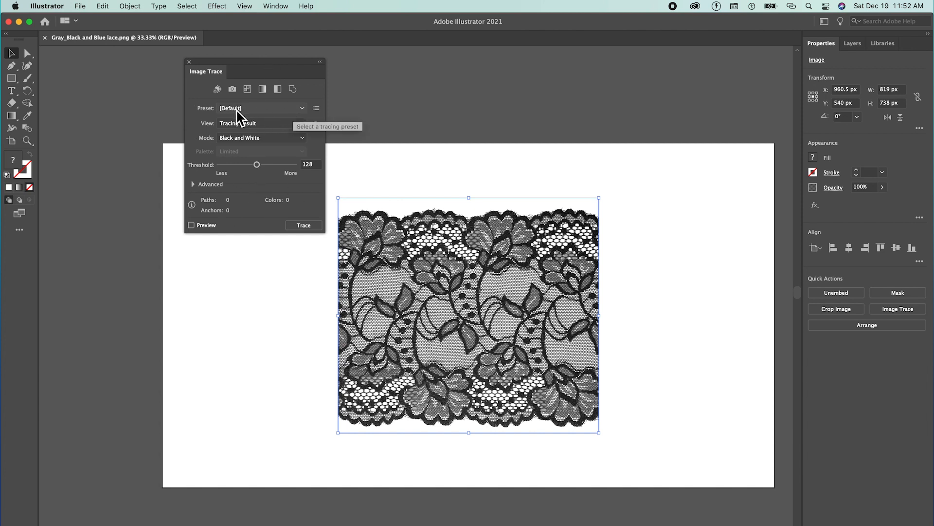
pyautogui.click(302, 109)
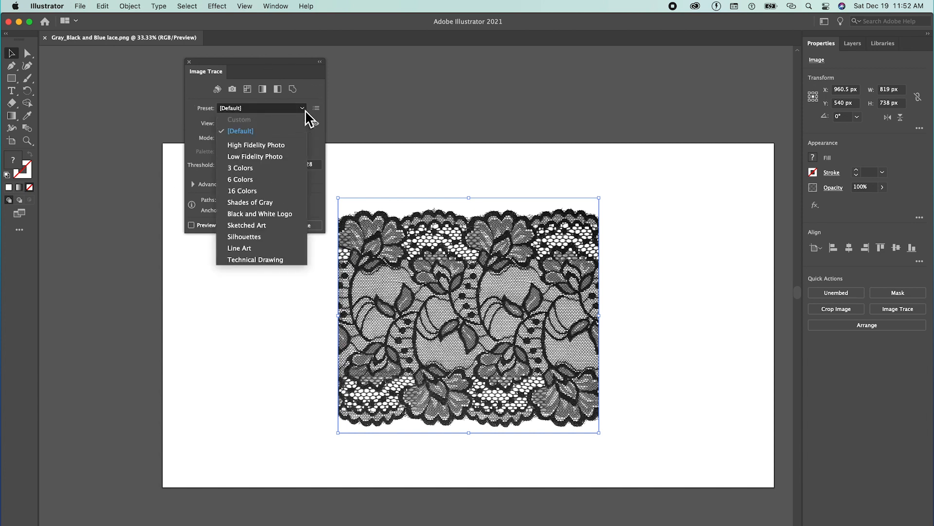
pyautogui.click(295, 148)
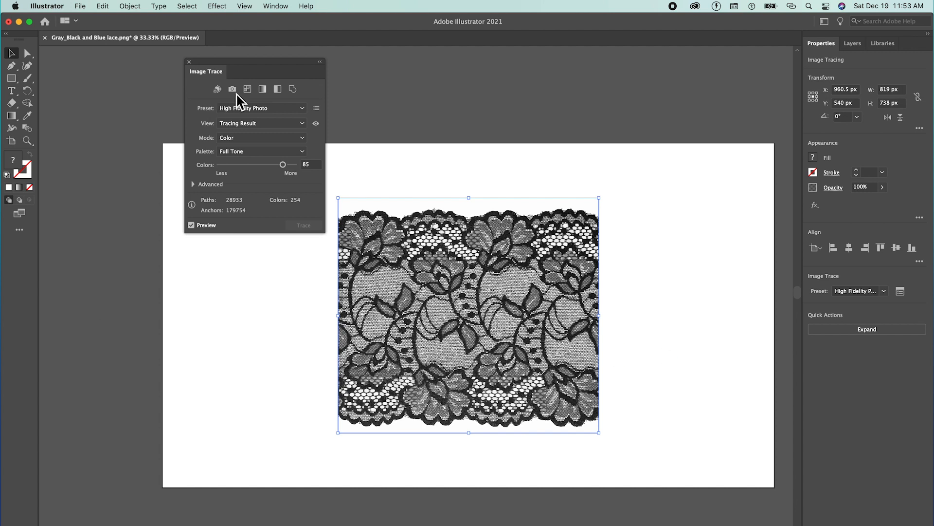
pyautogui.moveTo(263, 72); pyautogui.dragTo(229, 89)
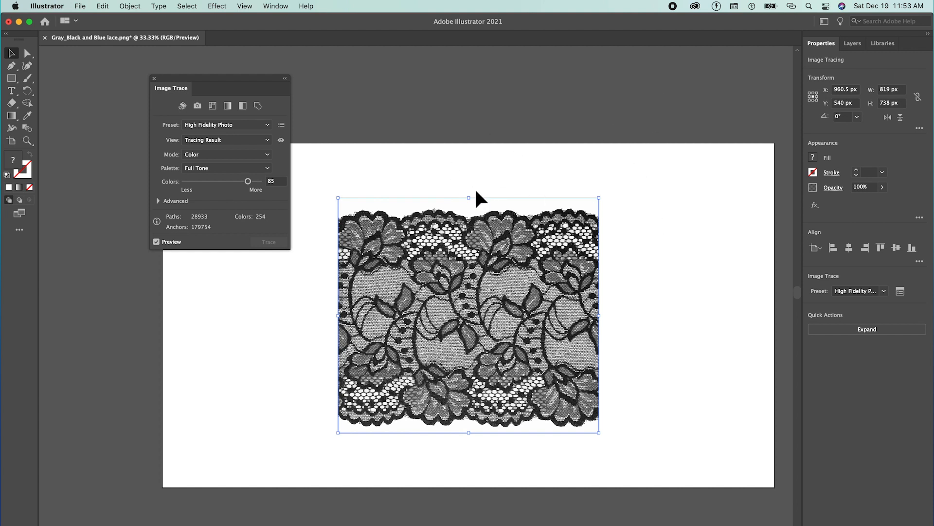
pyautogui.click(154, 78)
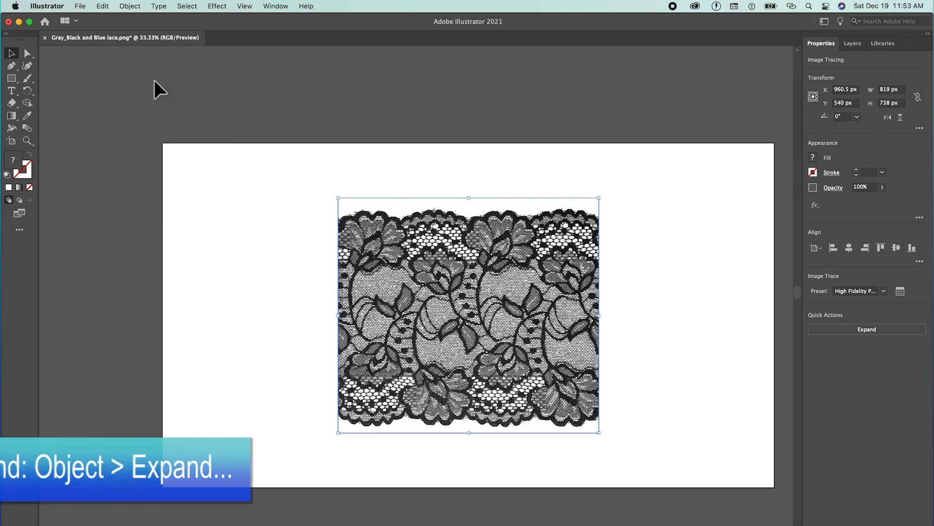
# Expand the traced lace into editable paths with both Object and Fill included
pyautogui.click(136, 10)
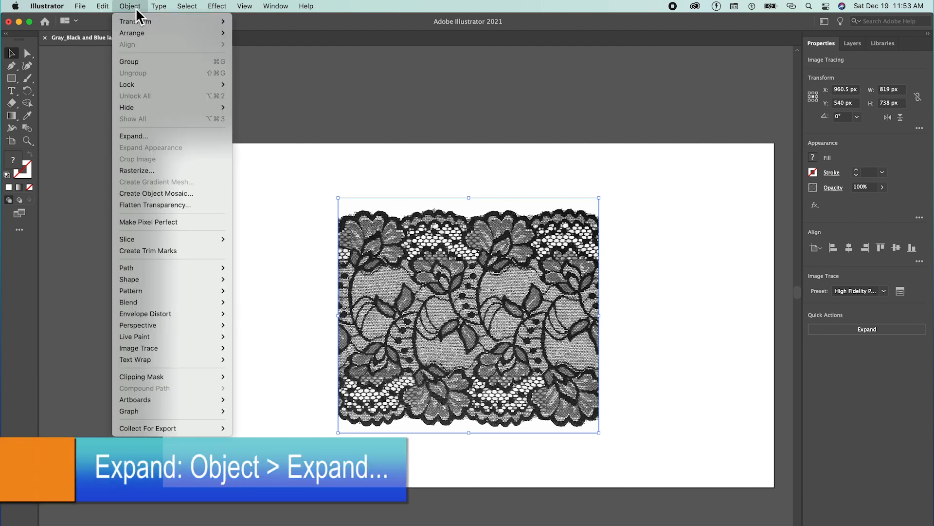
pyautogui.click(149, 139)
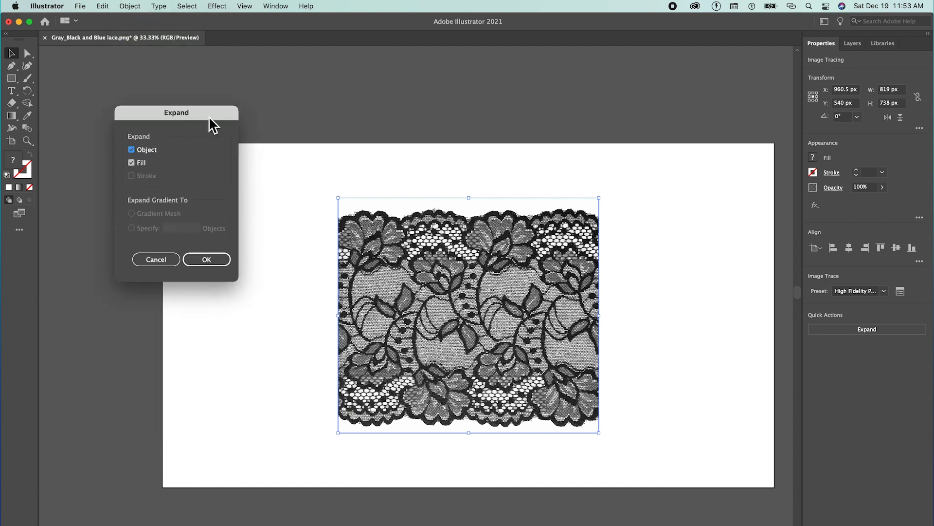
pyautogui.moveTo(210, 119); pyautogui.dragTo(276, 118)
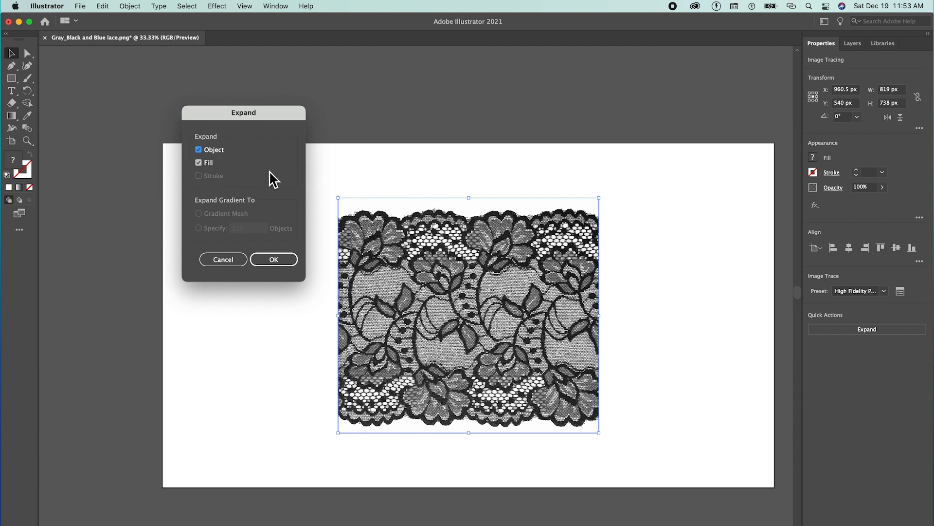
pyautogui.click(287, 267)
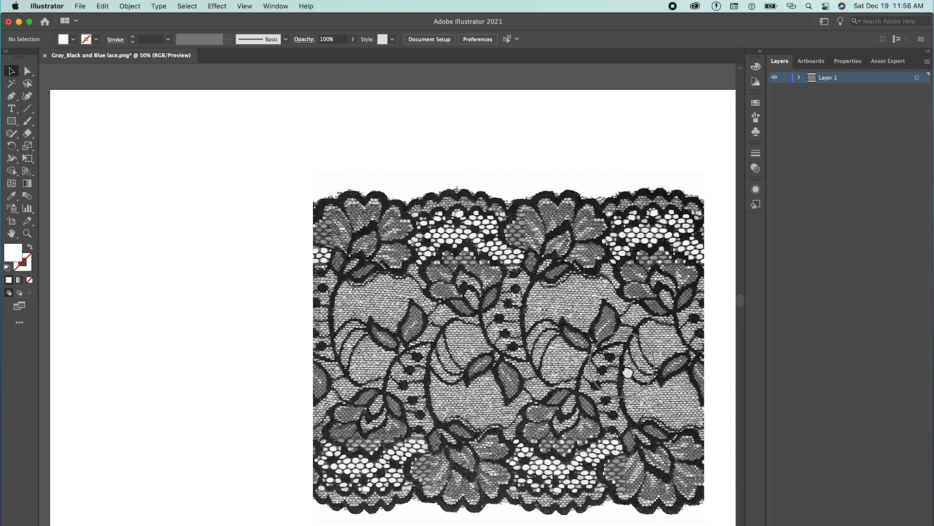
# Select the white background areas of the expanded lace with the Magic Wand tool and delete them
pyautogui.moveTo(624, 372); pyautogui.dragTo(474, 330)
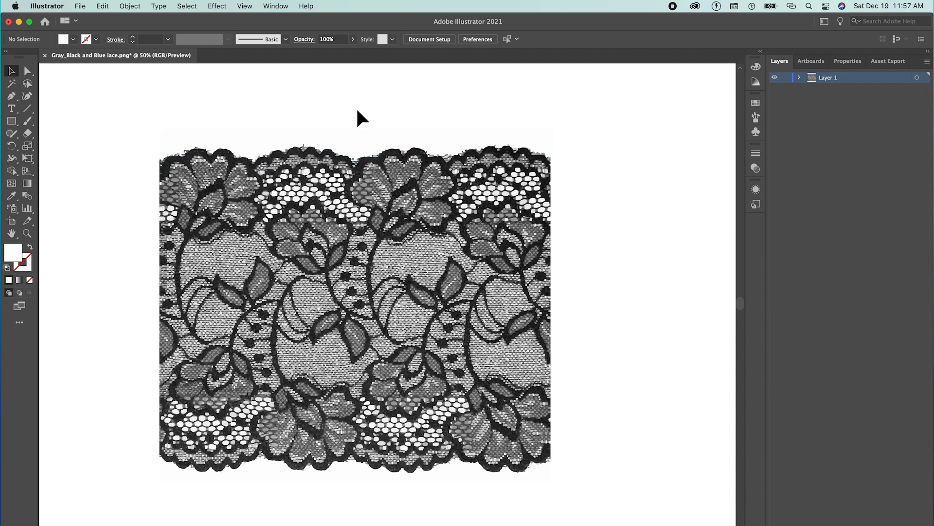
pyautogui.click(369, 132)
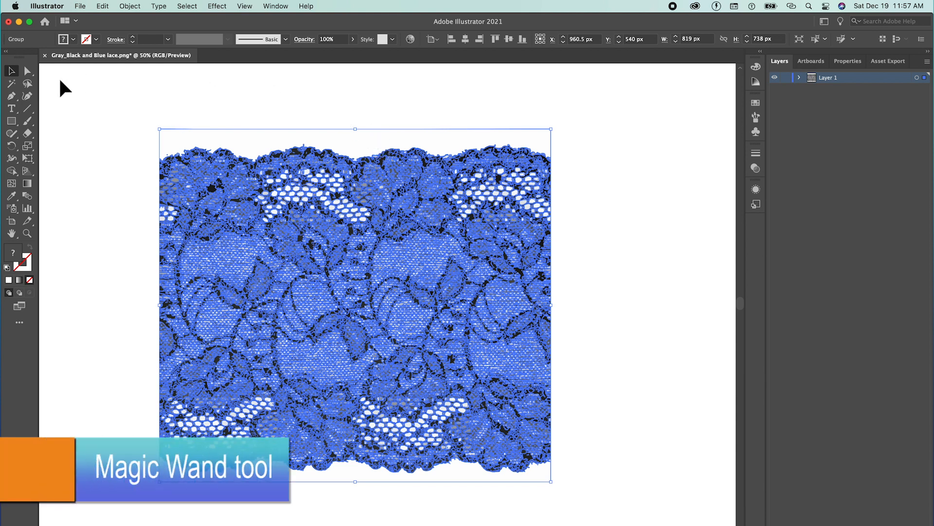
pyautogui.click(11, 83)
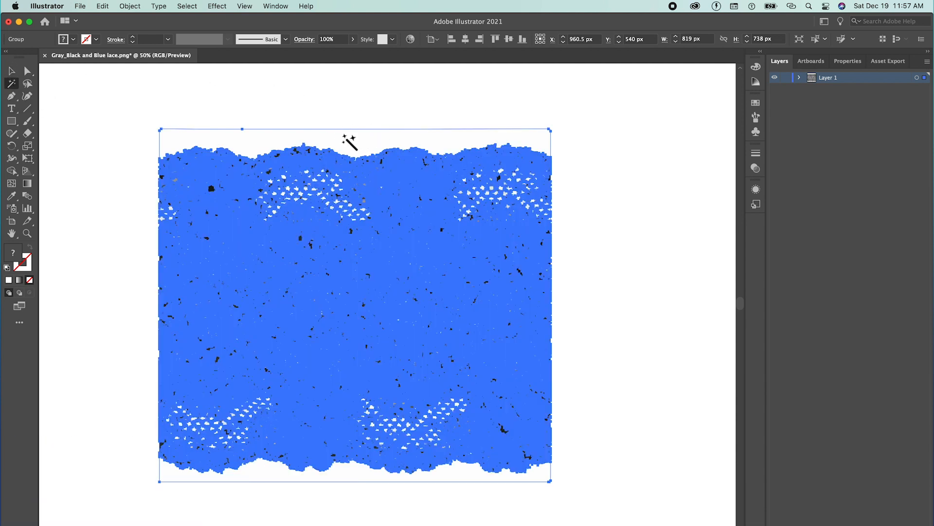
pyautogui.click(345, 132)
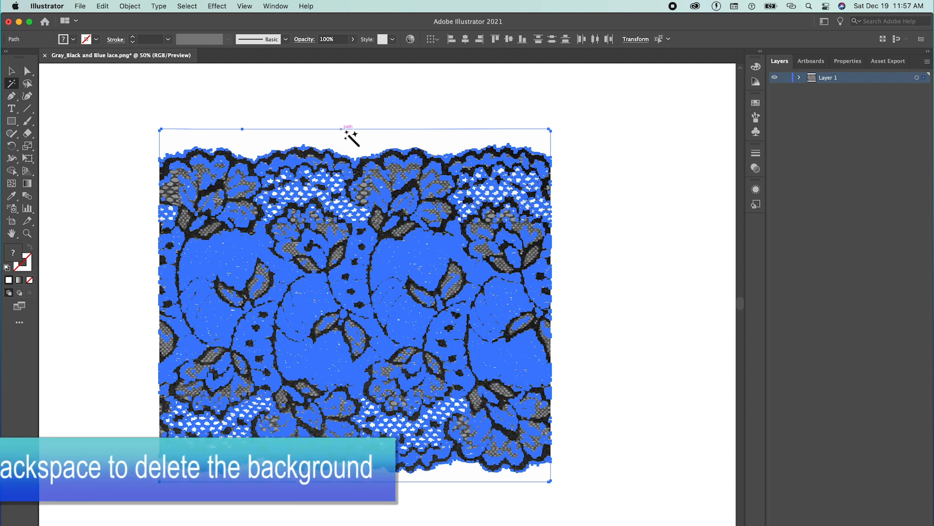
pyautogui.press('BackSpace')
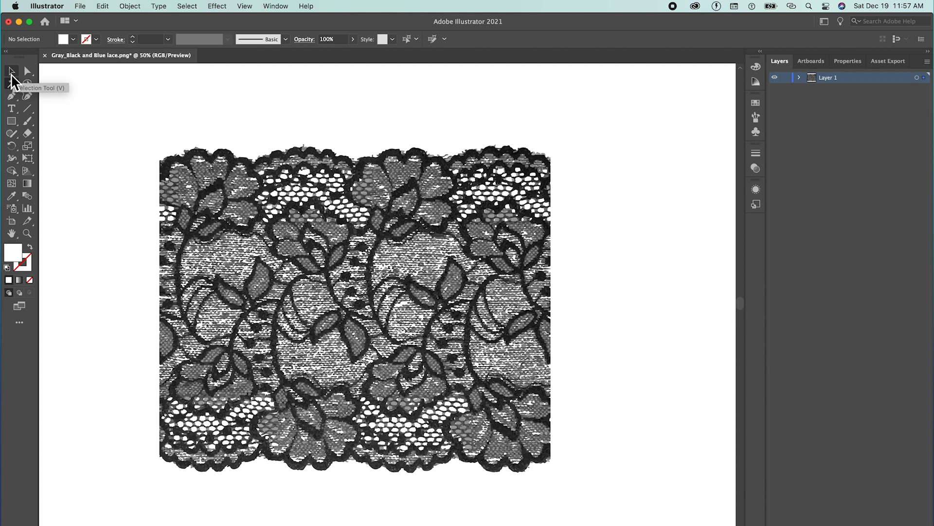
# Select the lace group, show the transparency grid to check the cleared background, and deselect the artwork
pyautogui.click(14, 73)
pyautogui.click(475, 246)
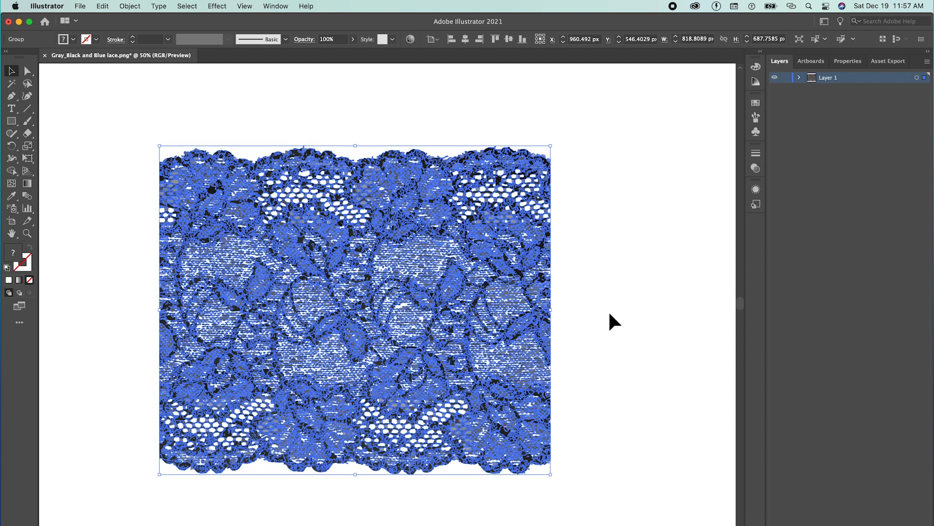
pyautogui.scroll(-10, 611, 316)
pyautogui.scroll(10, 616, 323)
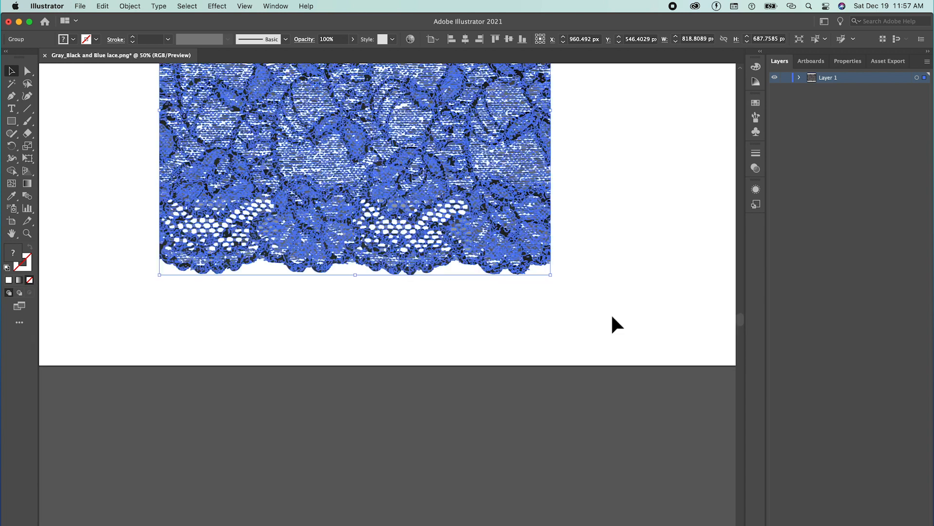
pyautogui.scroll(2, 612, 317)
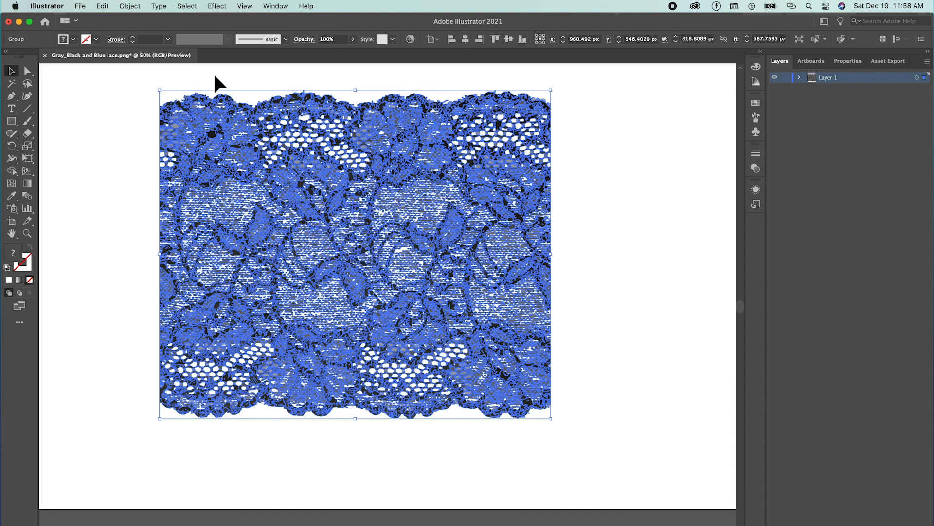
pyautogui.click(245, 7)
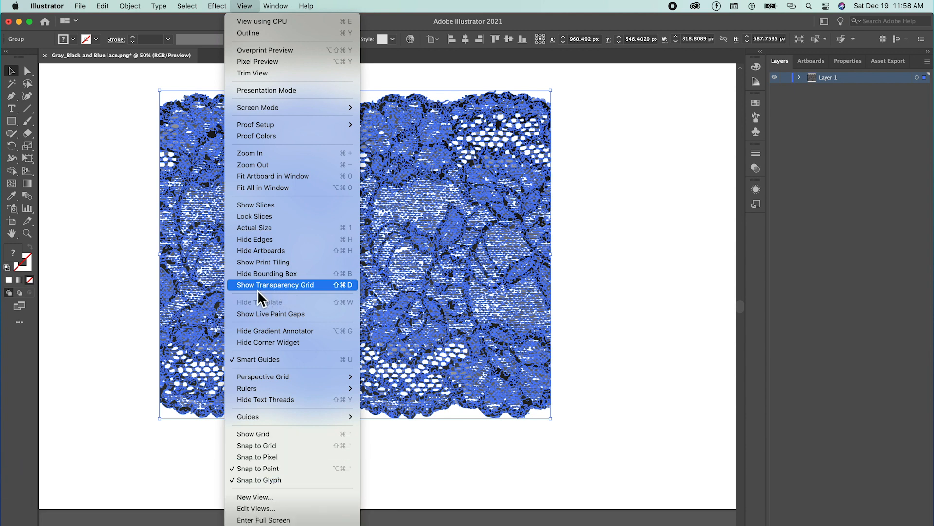
pyautogui.click(304, 287)
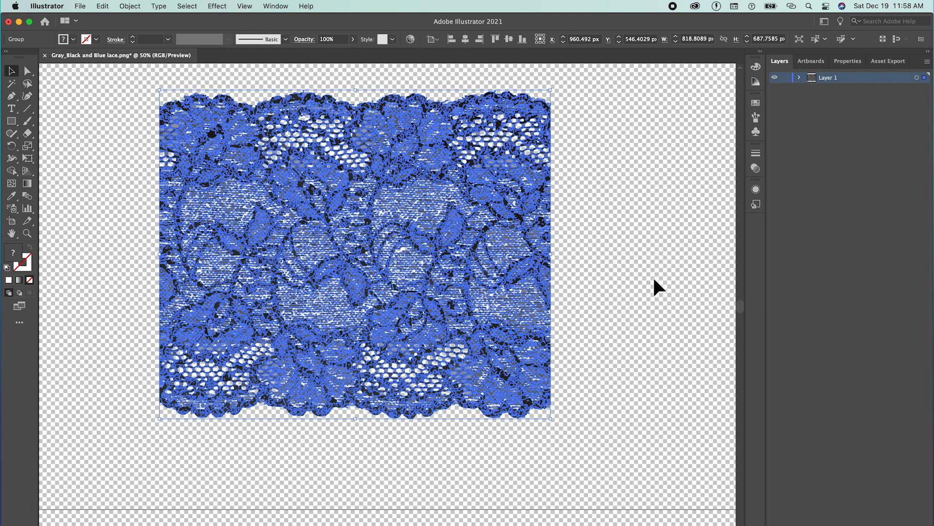
pyautogui.scroll(2, 657, 287)
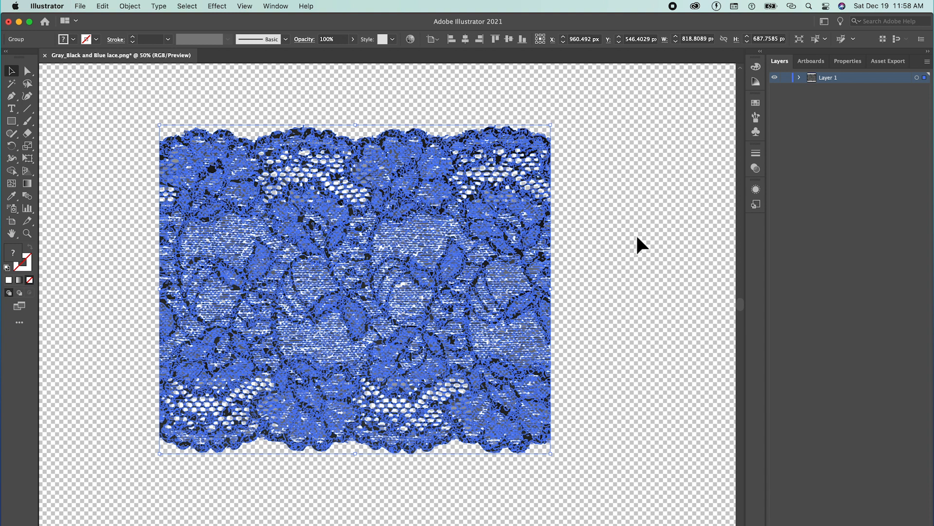
pyautogui.press('super+minus')
pyautogui.press('super+minus')
pyautogui.click(480, 159)
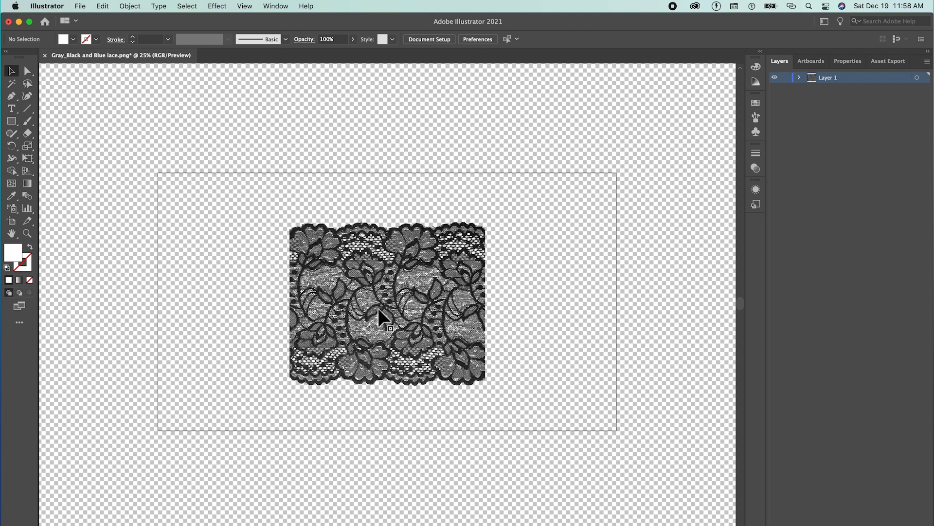
# Resize the artboard around the lace with the Artboard tool to about 816 px wide and 969 px high
pyautogui.click(16, 224)
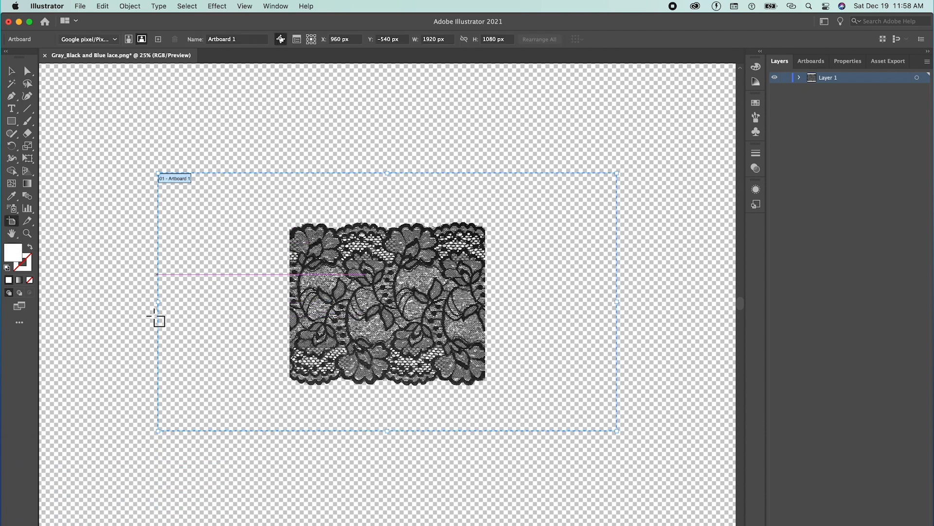
pyautogui.moveTo(159, 302); pyautogui.dragTo(233, 303)
pyautogui.moveTo(261, 310); pyautogui.dragTo(295, 310)
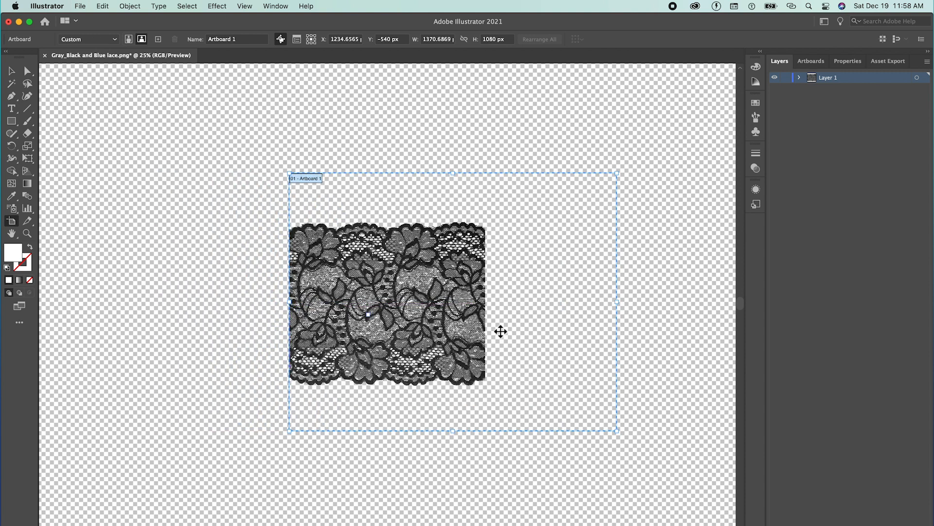
pyautogui.moveTo(620, 307); pyautogui.dragTo(494, 314)
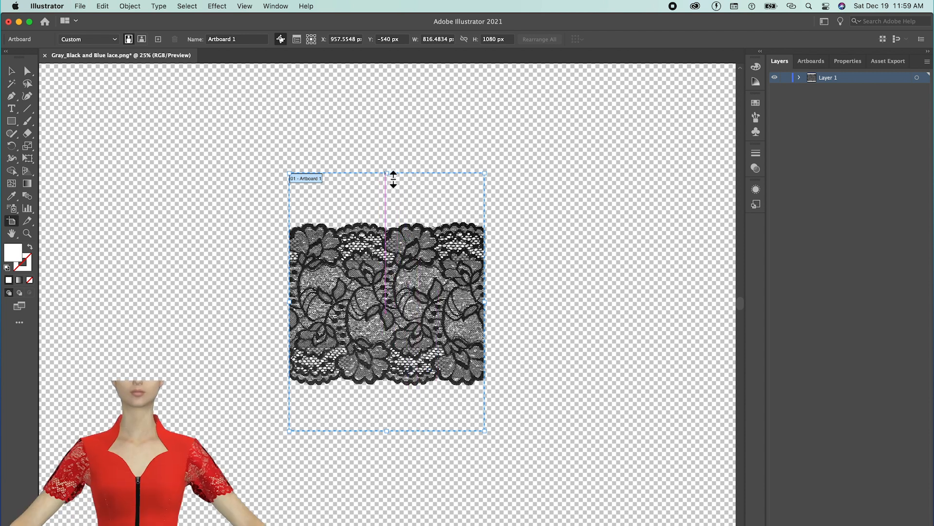
pyautogui.moveTo(387, 173); pyautogui.dragTo(385, 188)
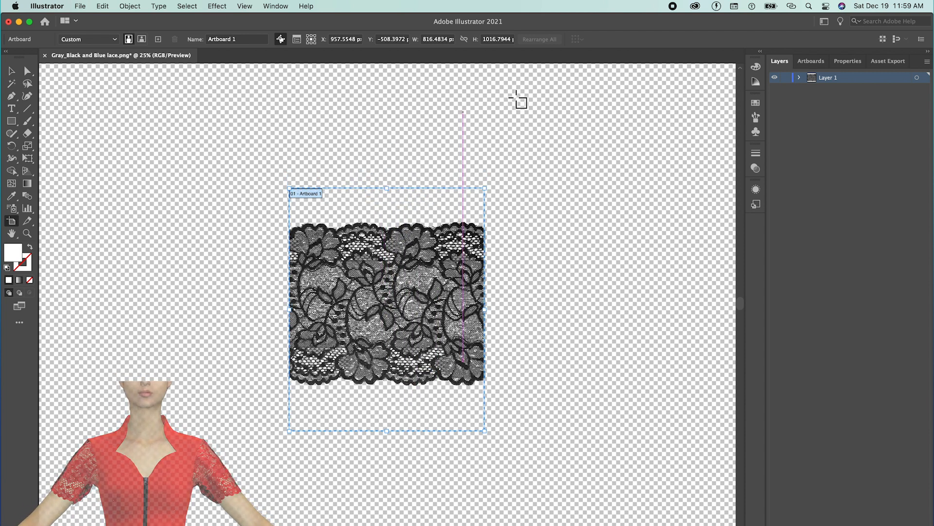
pyautogui.moveTo(394, 438); pyautogui.dragTo(395, 424)
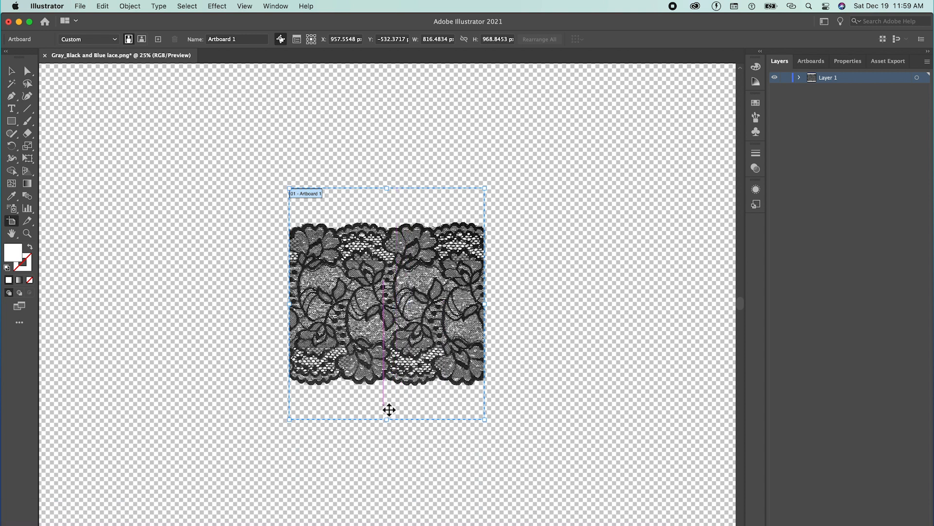
# Fine-tune the artboard's left and right edges against the lace's sides, making it about 818 px wide
pyautogui.press('super+equal')
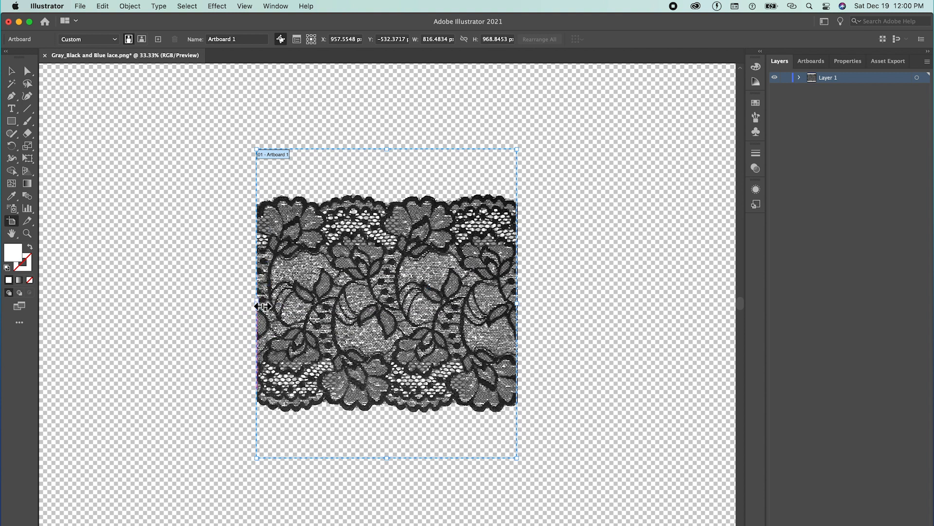
pyautogui.press('super+equal')
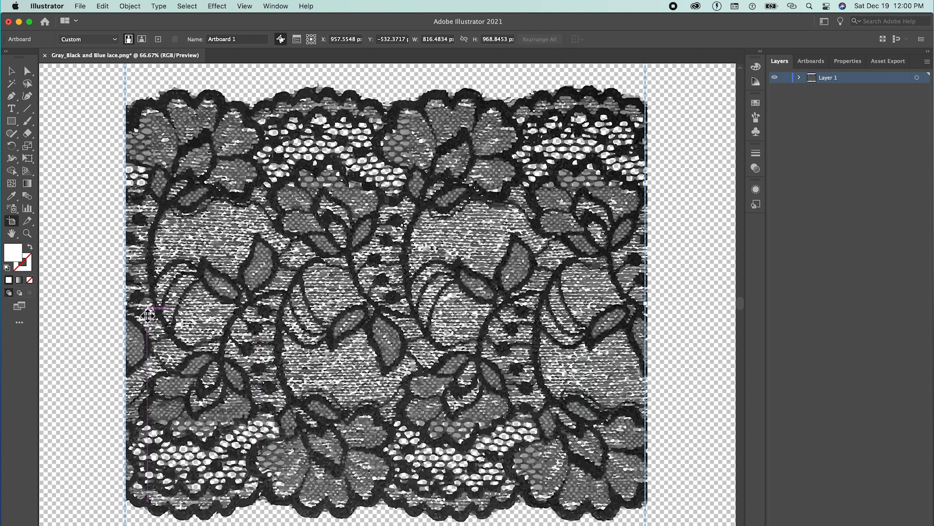
pyautogui.moveTo(131, 311); pyautogui.dragTo(132, 310)
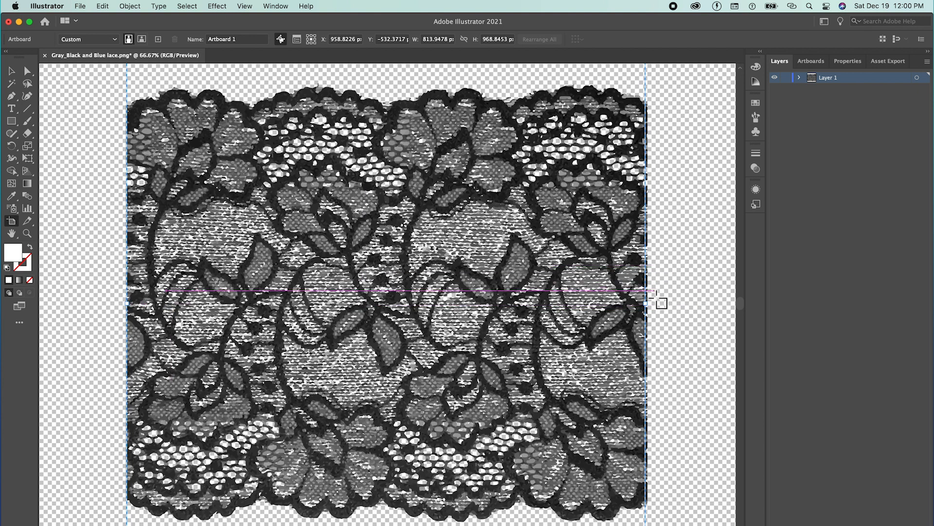
pyautogui.moveTo(650, 310); pyautogui.dragTo(653, 310)
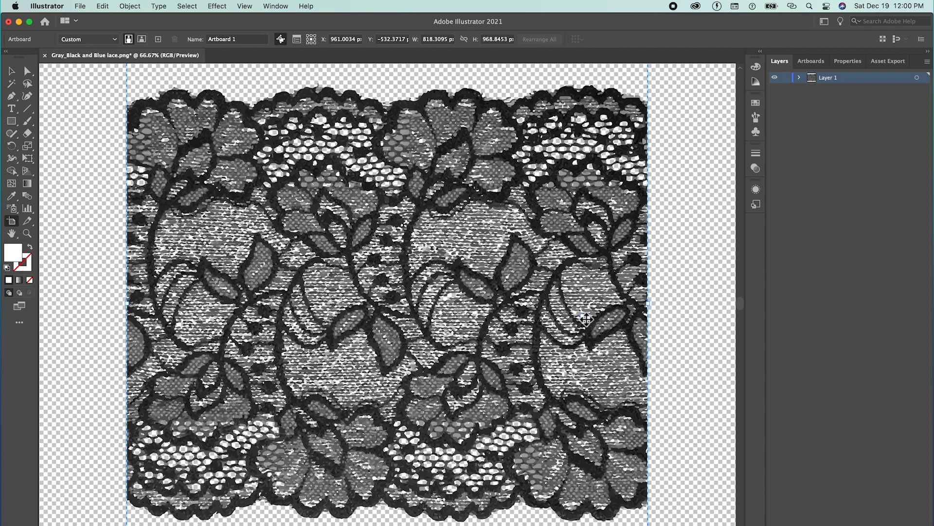
pyautogui.scroll(5, 585, 319)
pyautogui.scroll(-1, 587, 308)
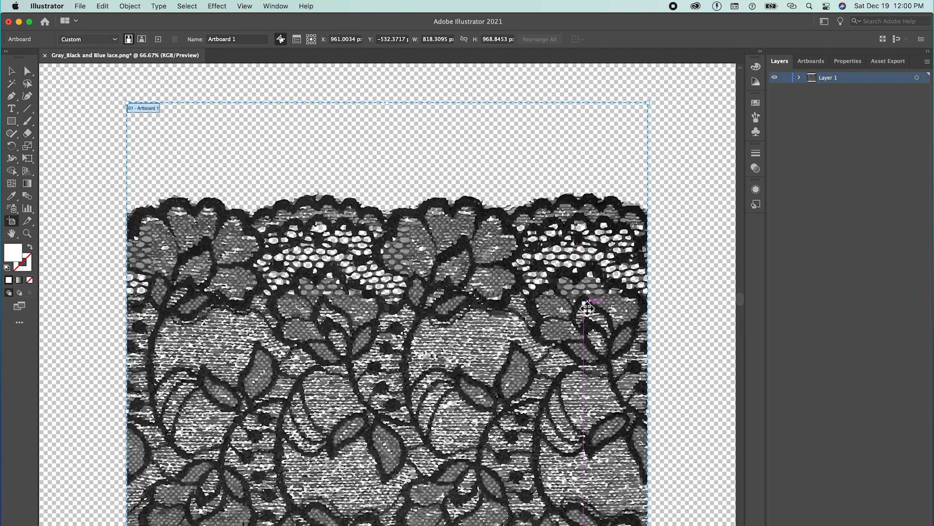
# Leave artboard editing by switching to the Selection tool, with the whole artboard in view
pyautogui.press('super+minus')
pyautogui.press('super+minus')
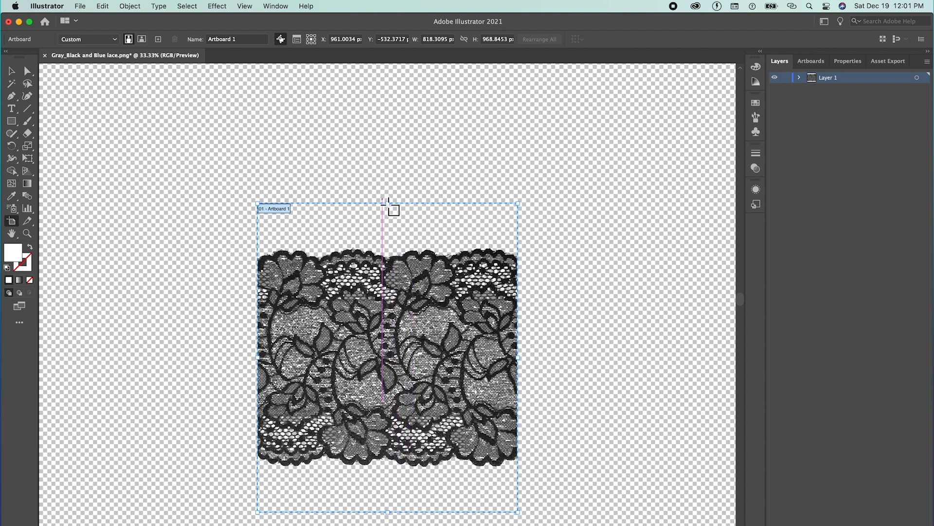
pyautogui.click(13, 71)
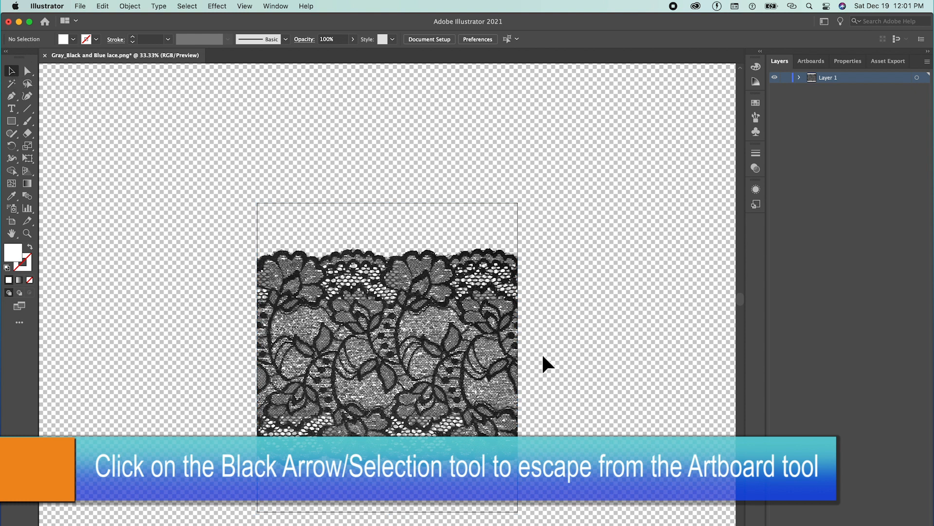
pyautogui.scroll(-5, 422, 453)
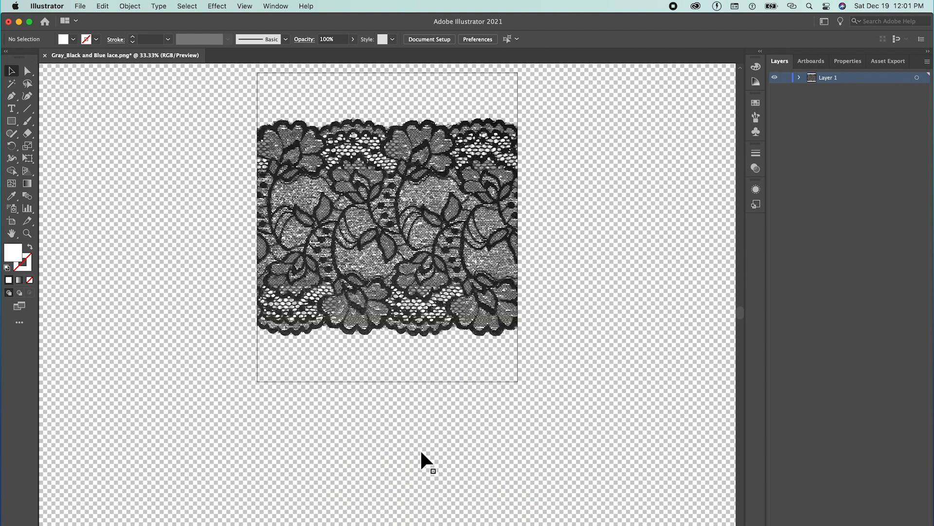
pyautogui.scroll(1, 421, 453)
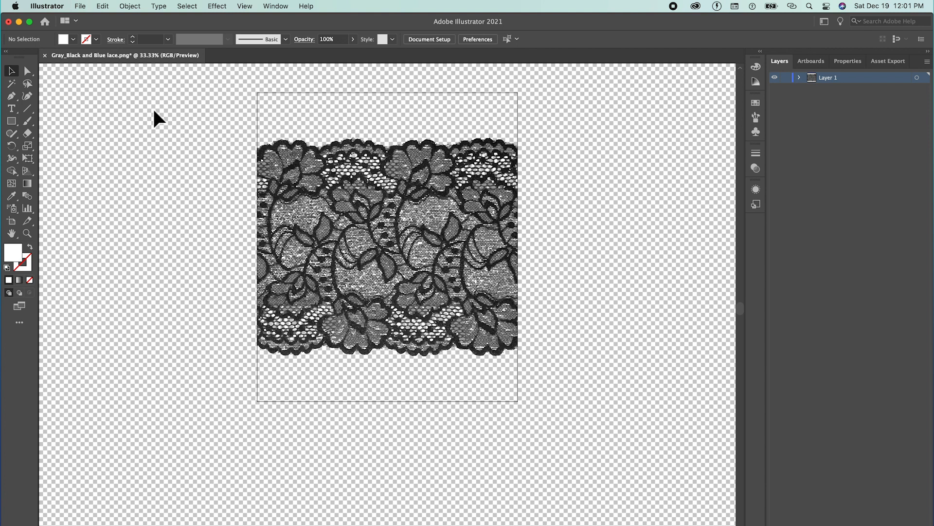
# Select the whole lace group, change its fill to off-white F9F4F4, and deselect it
pyautogui.moveTo(152, 115); pyautogui.dragTo(549, 399)
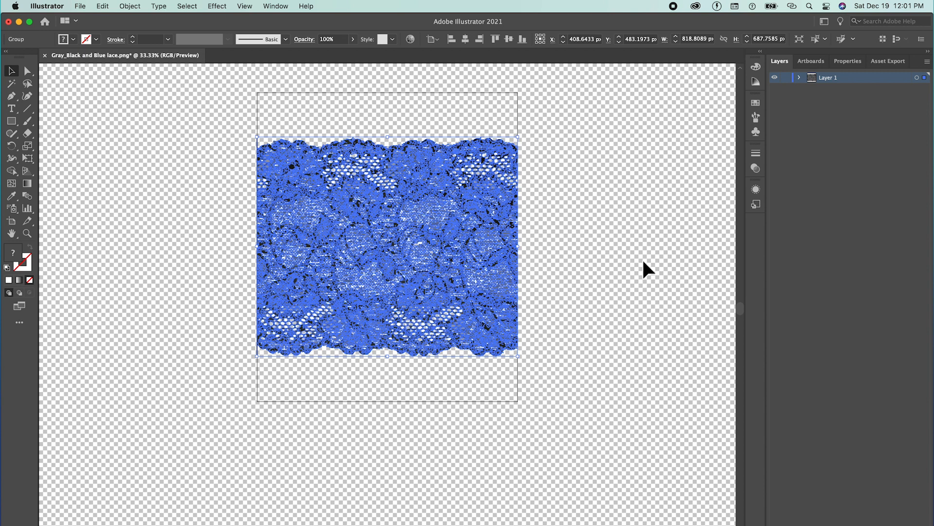
pyautogui.doubleClick(16, 253)
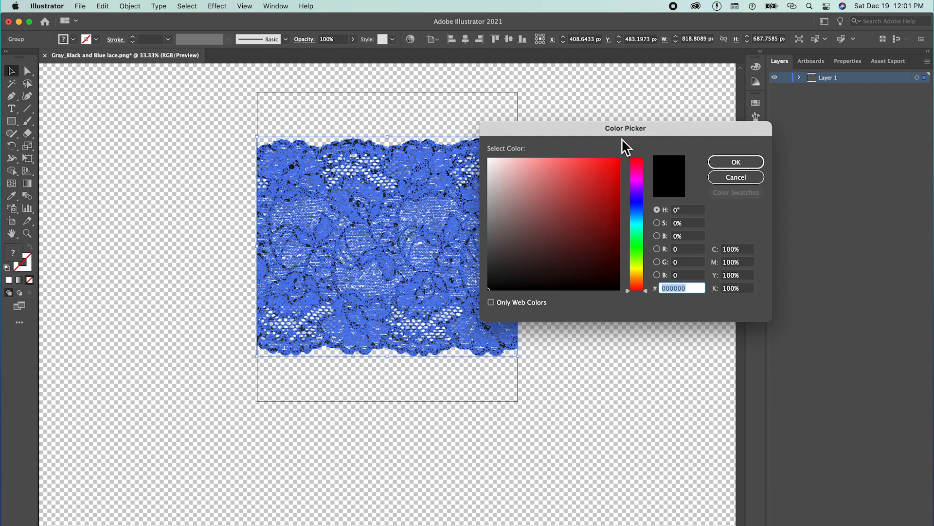
pyautogui.moveTo(575, 127); pyautogui.dragTo(666, 121)
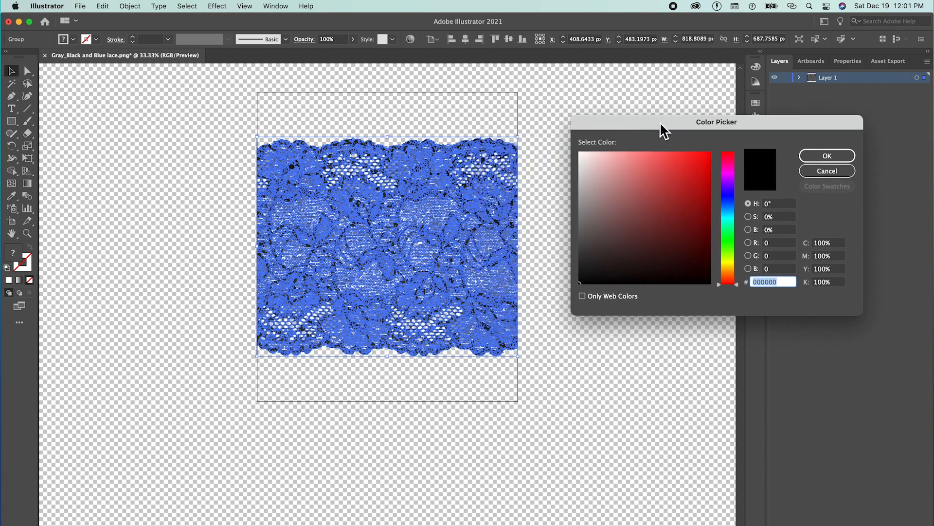
pyautogui.click(580, 154)
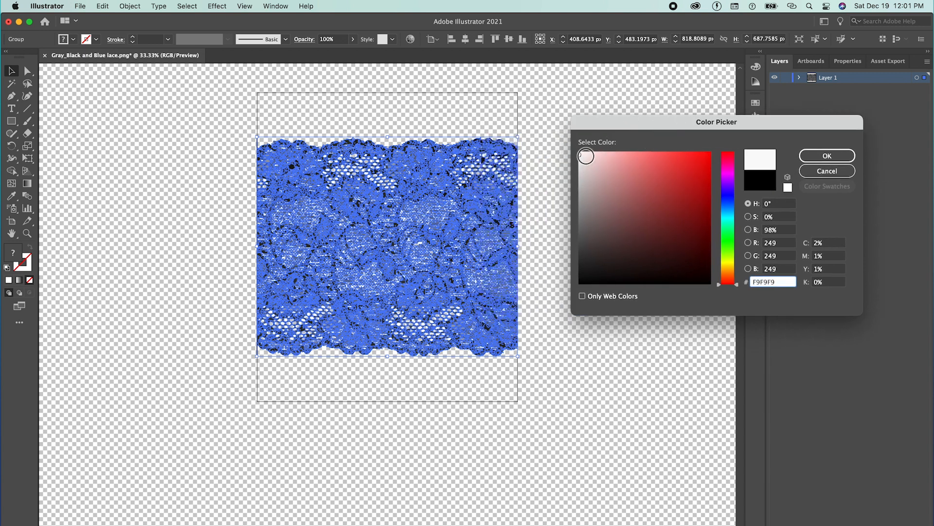
pyautogui.click(582, 154)
pyautogui.click(836, 160)
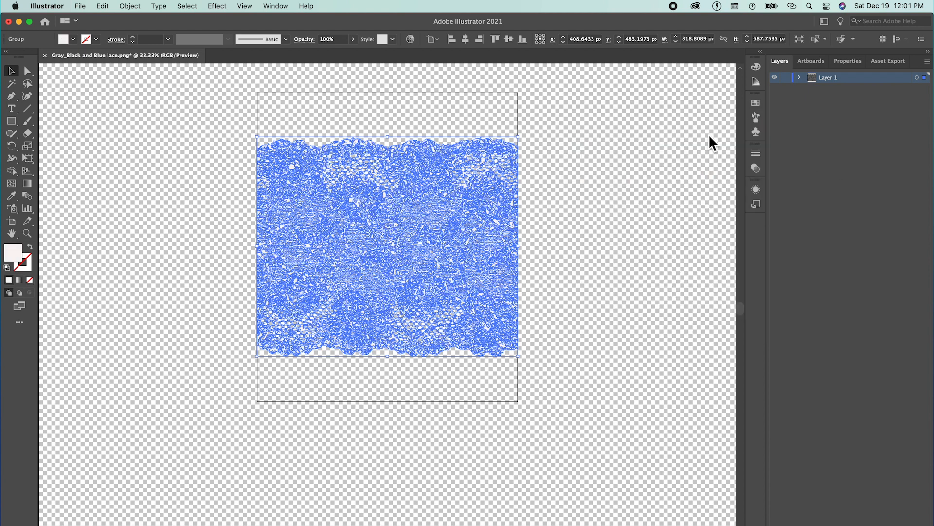
pyautogui.click(622, 225)
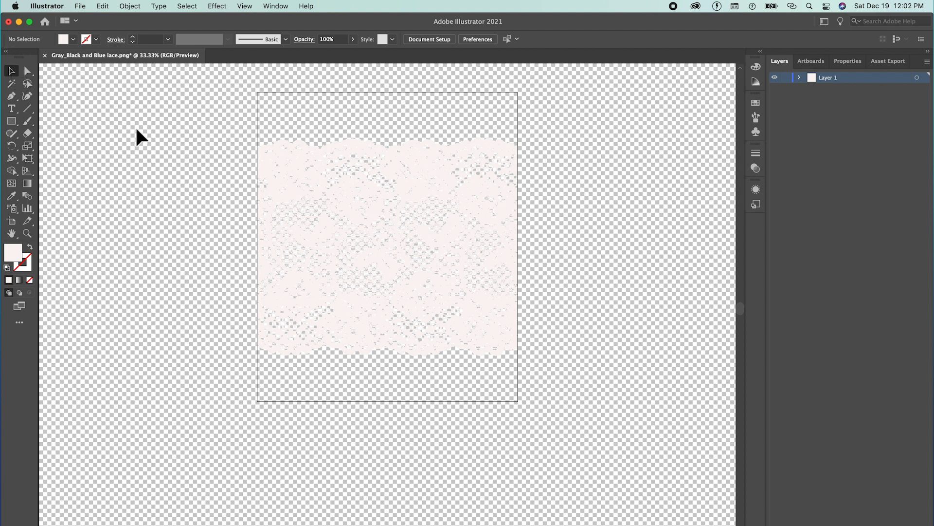
# Select the lace group again, set its fill to near-white FCFAFA, and deselect it
pyautogui.moveTo(180, 98); pyautogui.dragTo(571, 411)
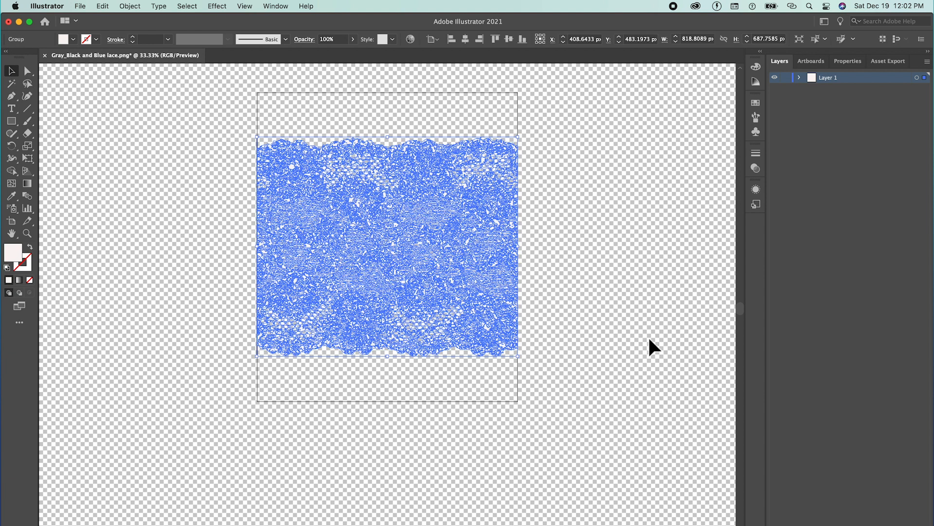
pyautogui.doubleClick(17, 261)
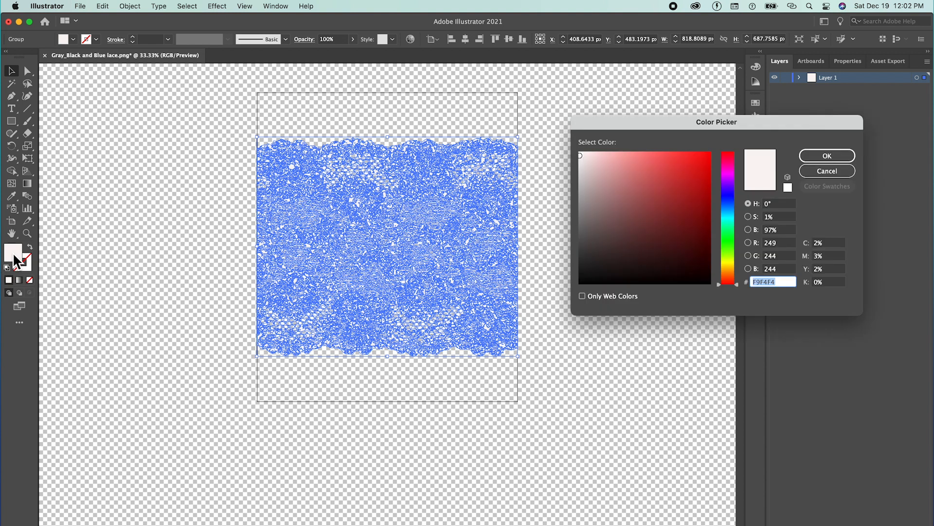
pyautogui.click(581, 154)
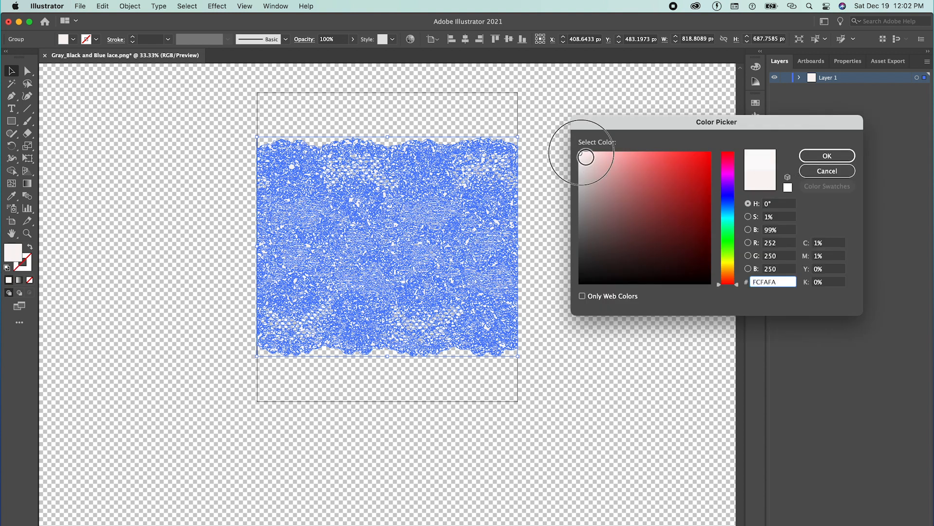
pyautogui.click(827, 155)
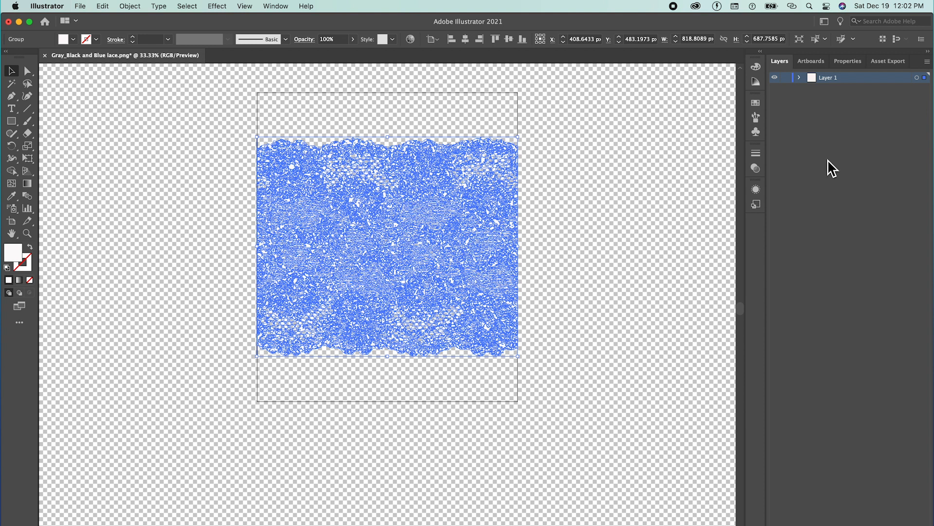
pyautogui.click(655, 261)
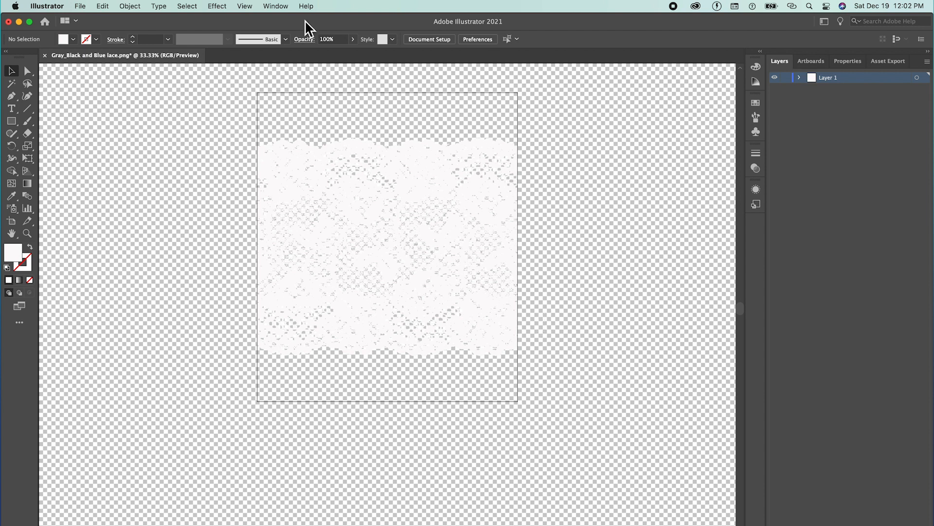
# Export the white lace to the Lace Fabrics folder as White_Black and Blue lace.png at 72 ppi with a transparent background
pyautogui.click(86, 10)
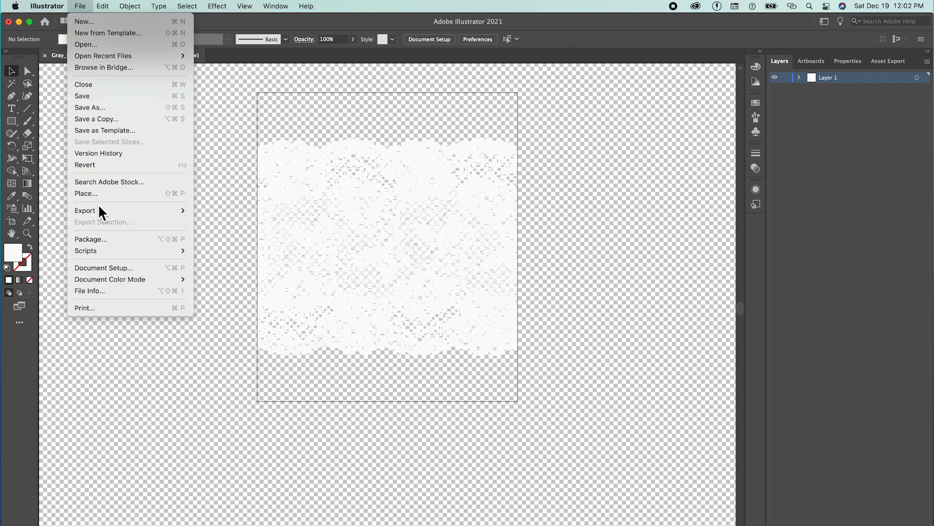
pyautogui.moveTo(102, 211)
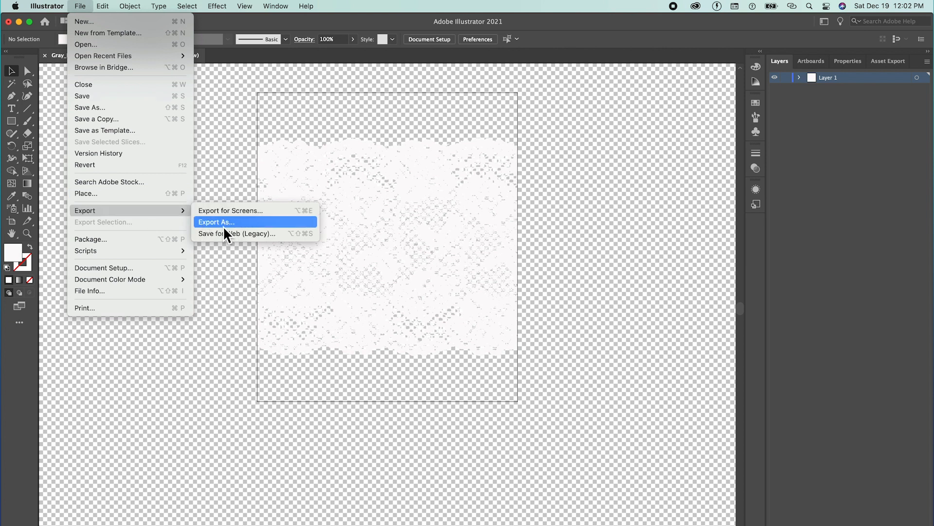
pyautogui.click(254, 225)
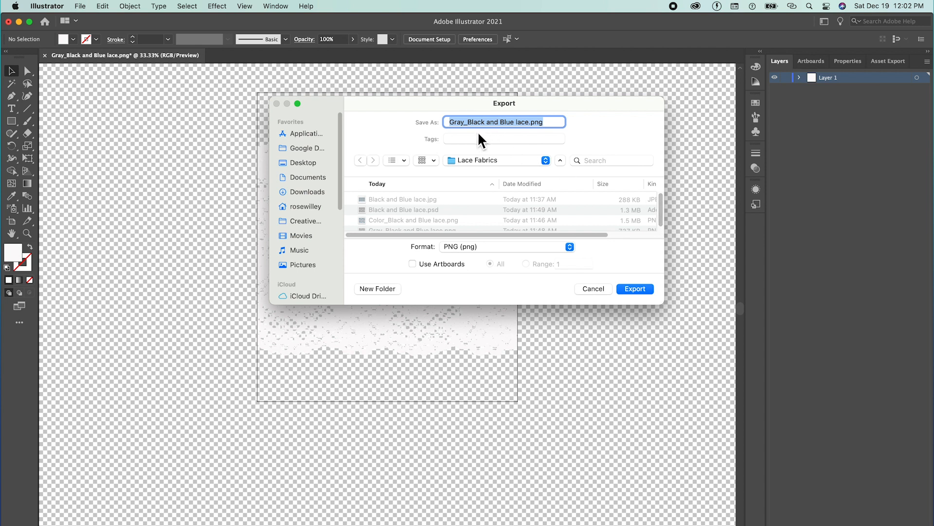
pyautogui.click(467, 126)
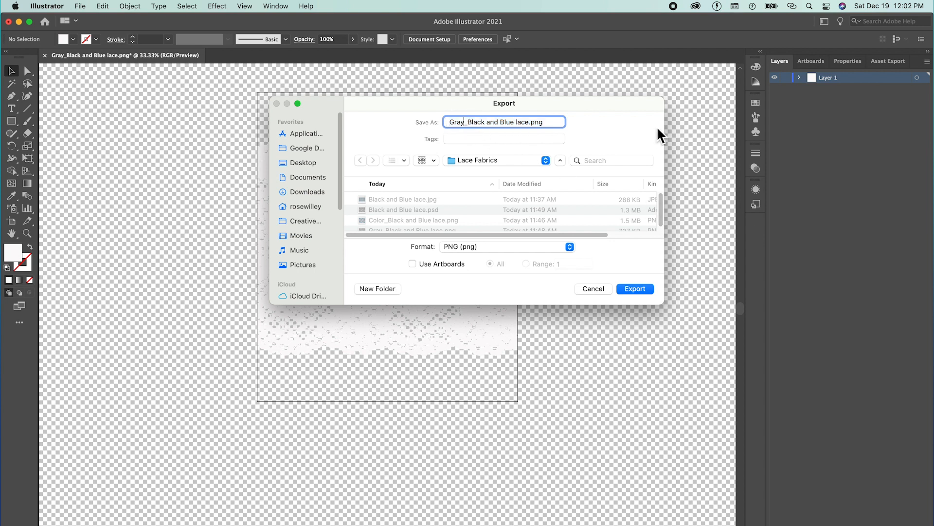
pyautogui.press('BackSpace')
pyautogui.press('BackSpace')
pyautogui.press('BackSpace')
pyautogui.press('BackSpace')
pyautogui.write('White')
pyautogui.click(635, 288)
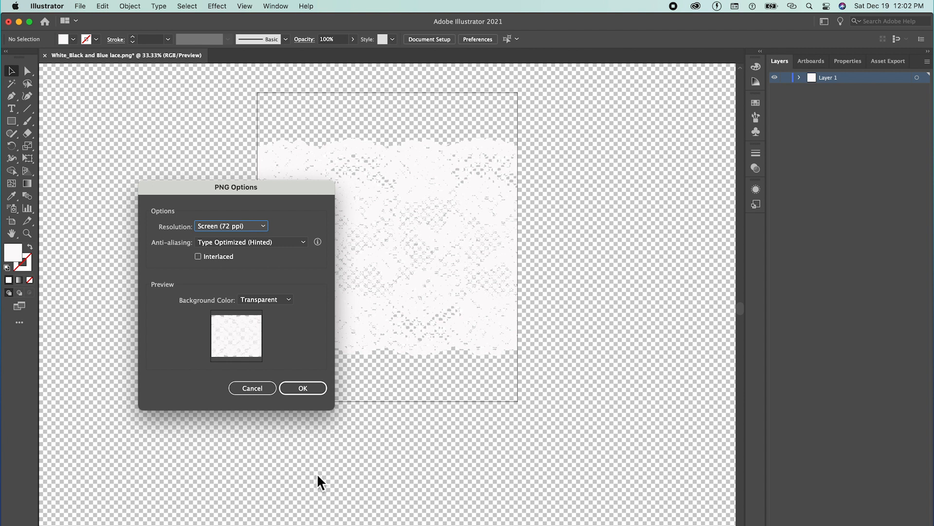
pyautogui.click(309, 393)
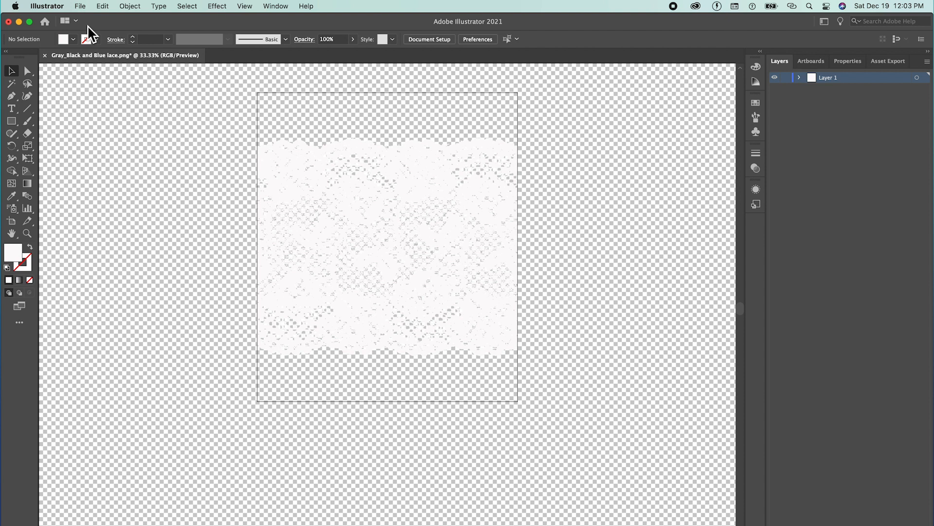
# Save the document on the computer in the Lace Fabrics folder as White_Black and Blue lace.ai in Adobe Illustrator format
pyautogui.click(81, 6)
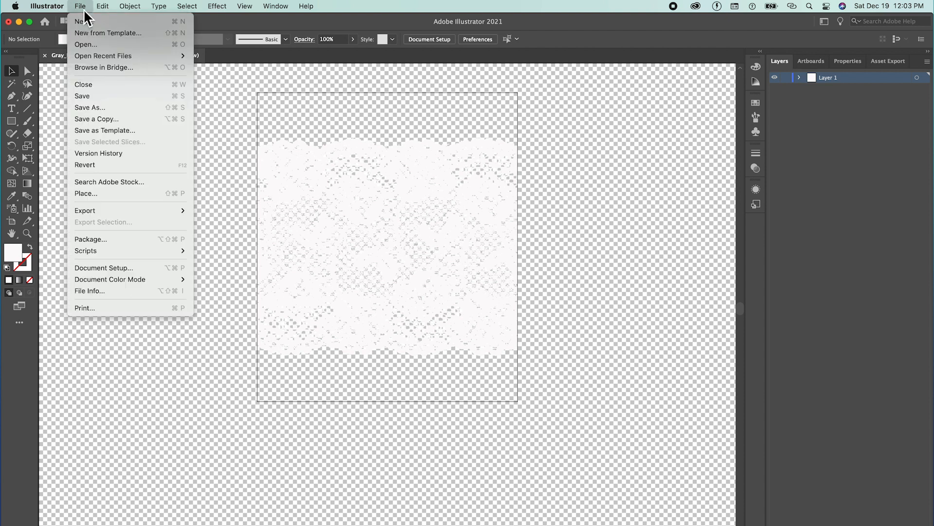
pyautogui.click(115, 111)
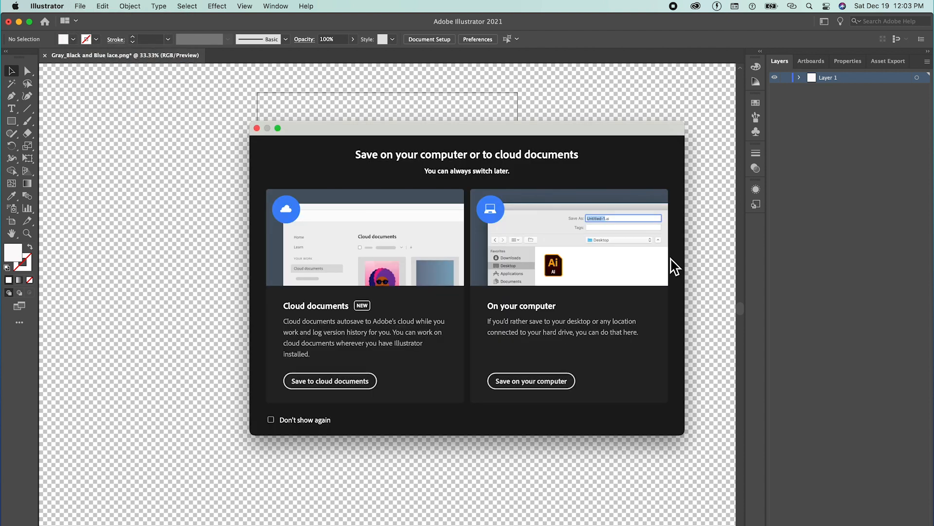
pyautogui.click(537, 388)
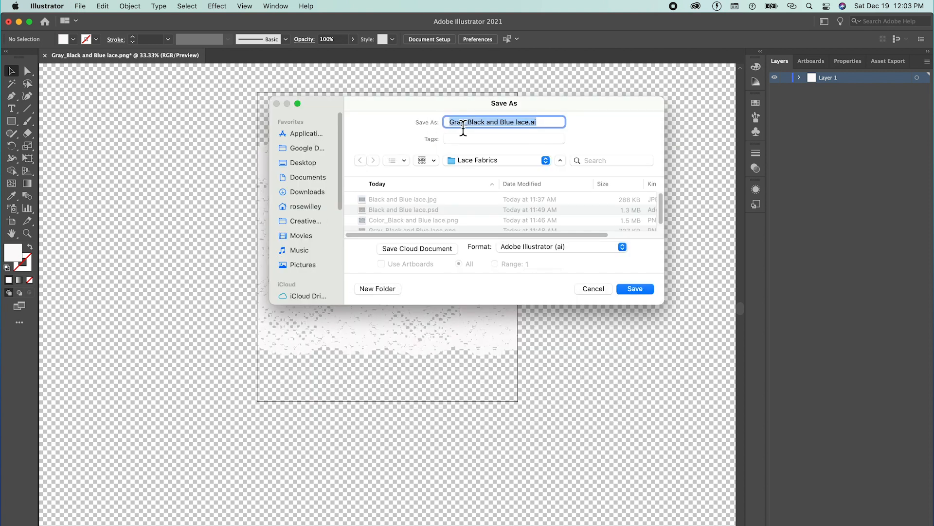
pyautogui.click(462, 128)
pyautogui.press('BackSpace')
pyautogui.press('BackSpace')
pyautogui.press('BackSpace')
pyautogui.press('BackSpace')
pyautogui.write('White')
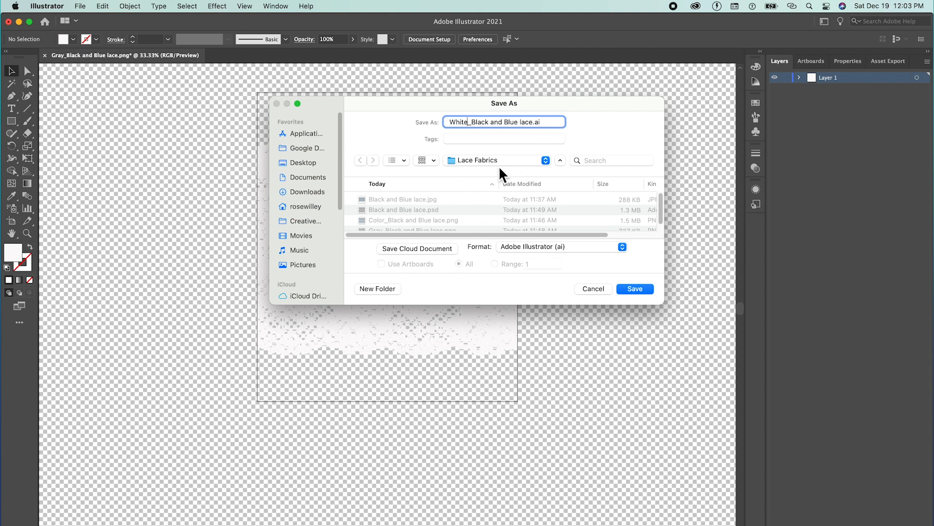
pyautogui.click(641, 289)
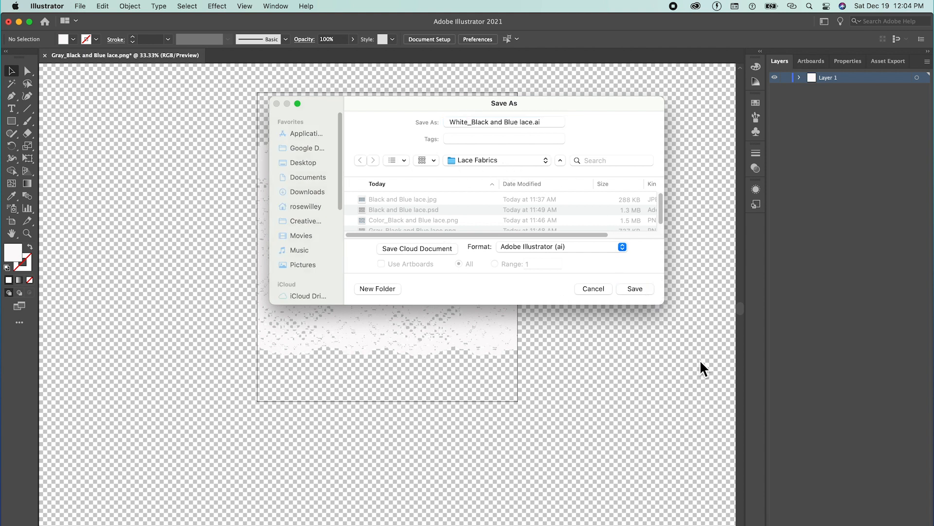
pyautogui.click(587, 431)
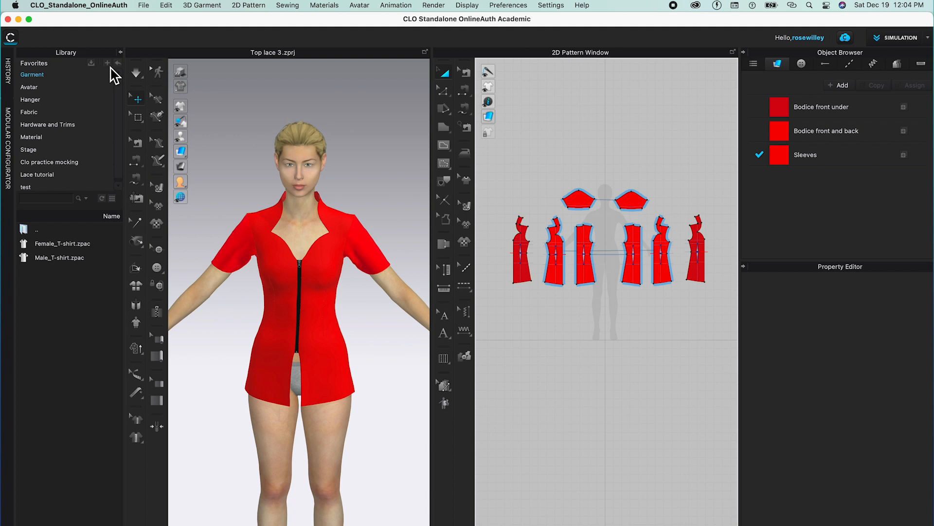
# In CLO, add the desktop's Lace Fabrics folder to the Library favorites, open it, and widen the Library for the file names
pyautogui.click(108, 64)
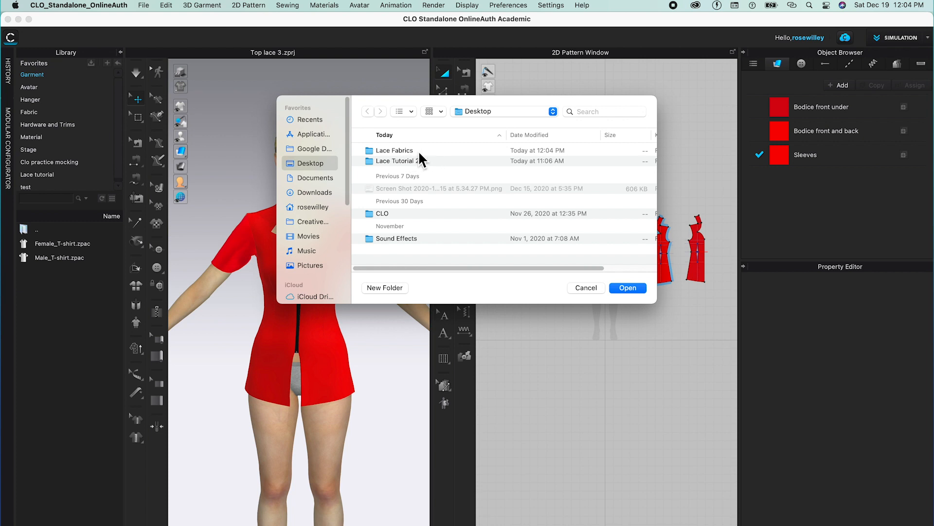
pyautogui.click(431, 153)
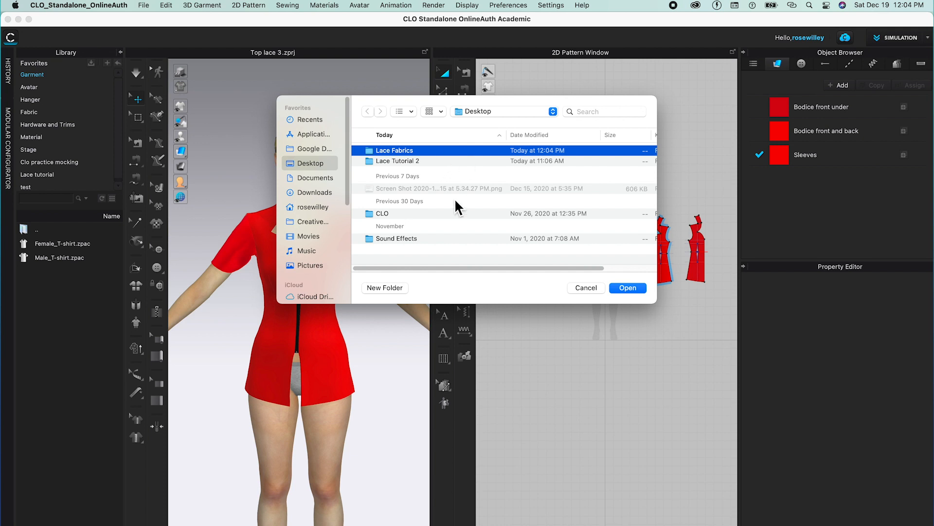
pyautogui.click(638, 291)
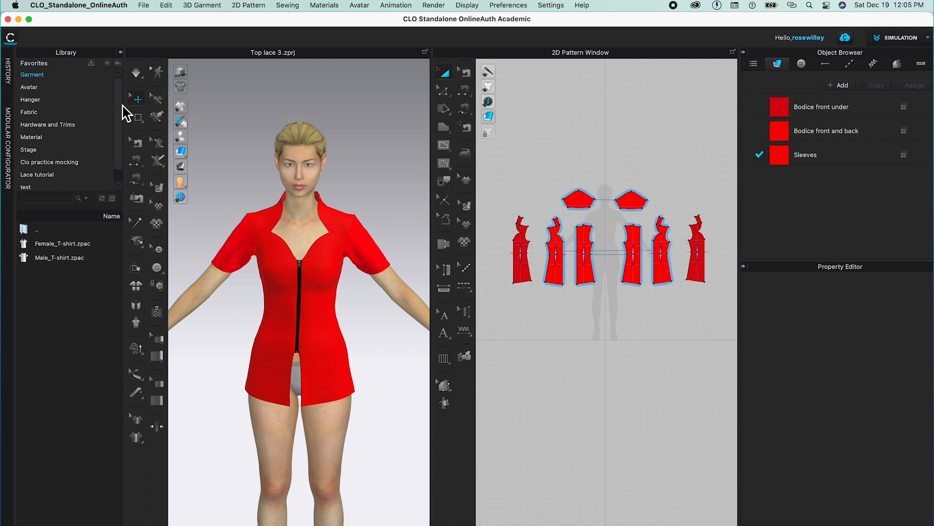
pyautogui.scroll(-1, 125, 156)
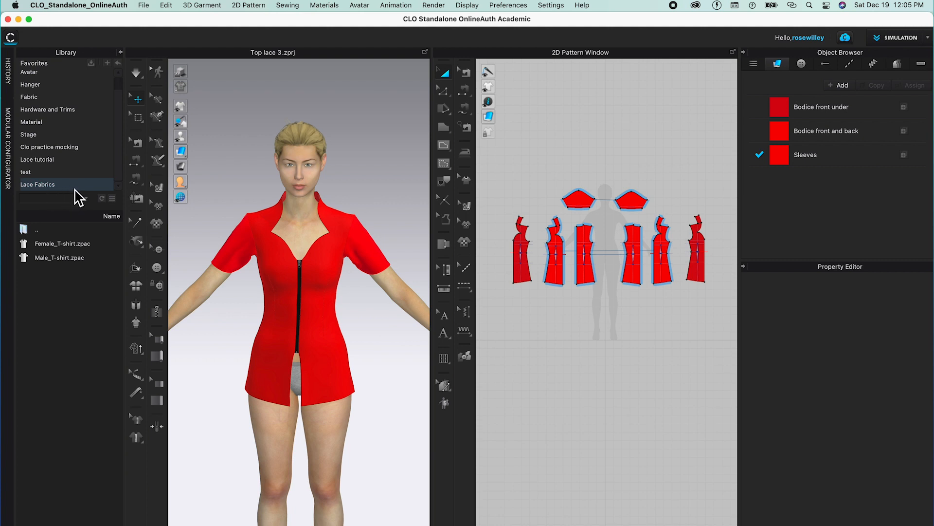
pyautogui.click(78, 186)
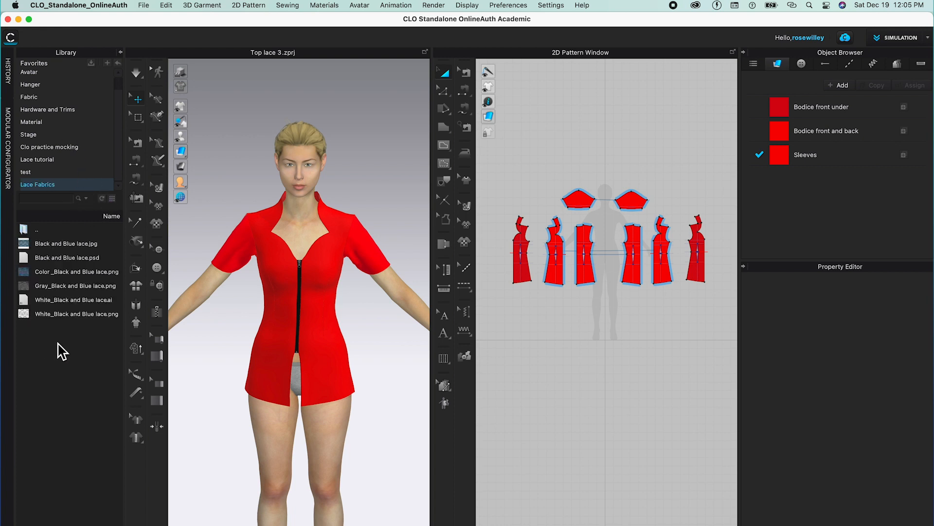
pyautogui.moveTo(130, 330); pyautogui.dragTo(142, 330)
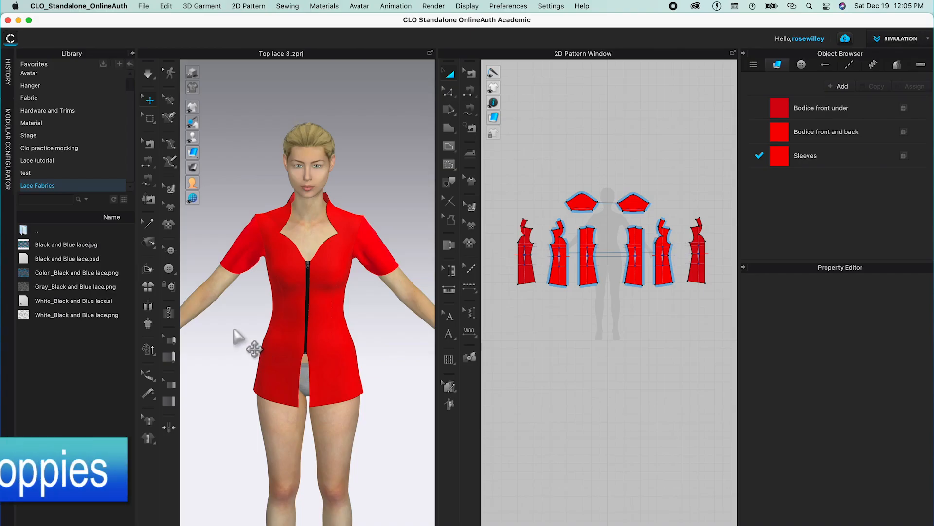
# Rename the Sleeves fabric as Color_Sleeves
pyautogui.click(849, 162)
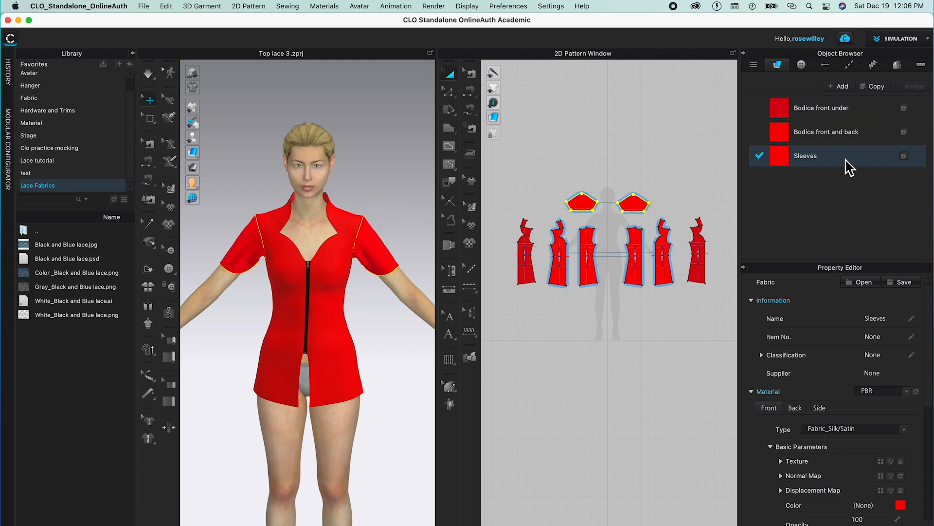
pyautogui.doubleClick(810, 161)
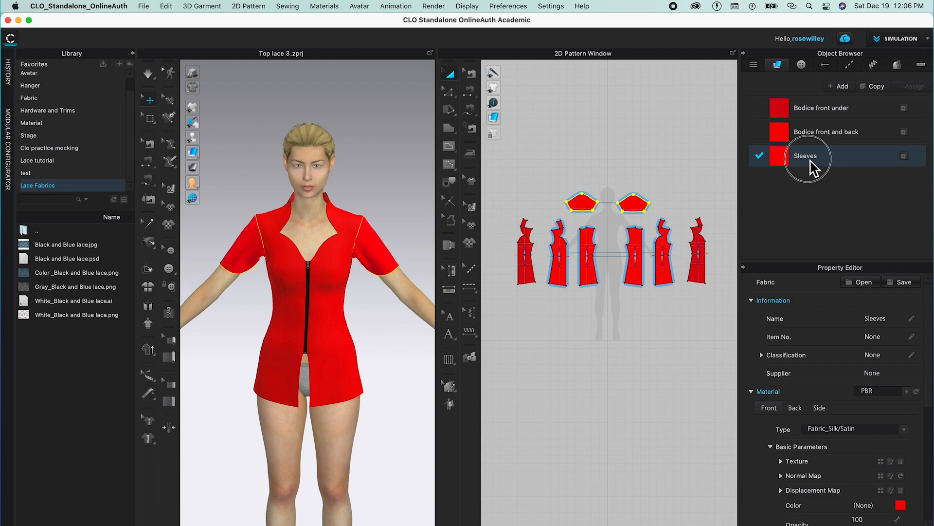
pyautogui.click(796, 160)
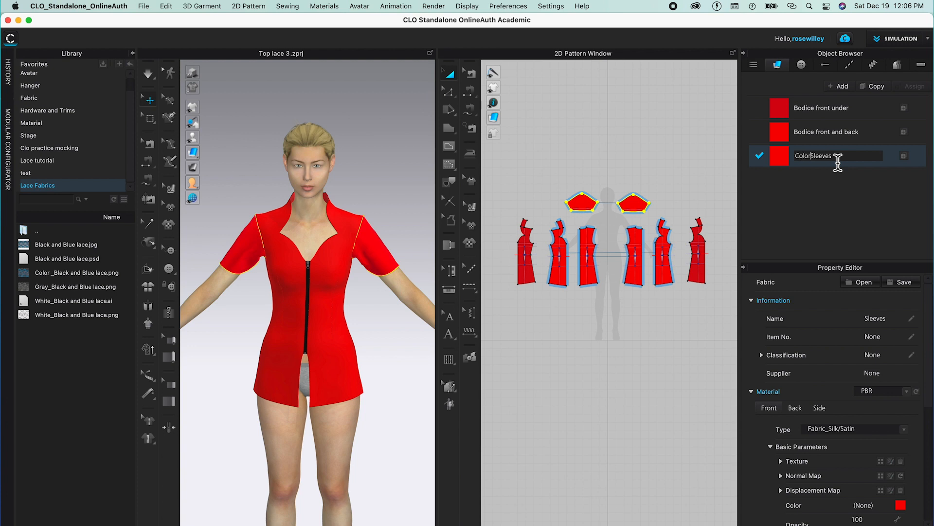
pyautogui.write('Color_')
pyautogui.press('Return')
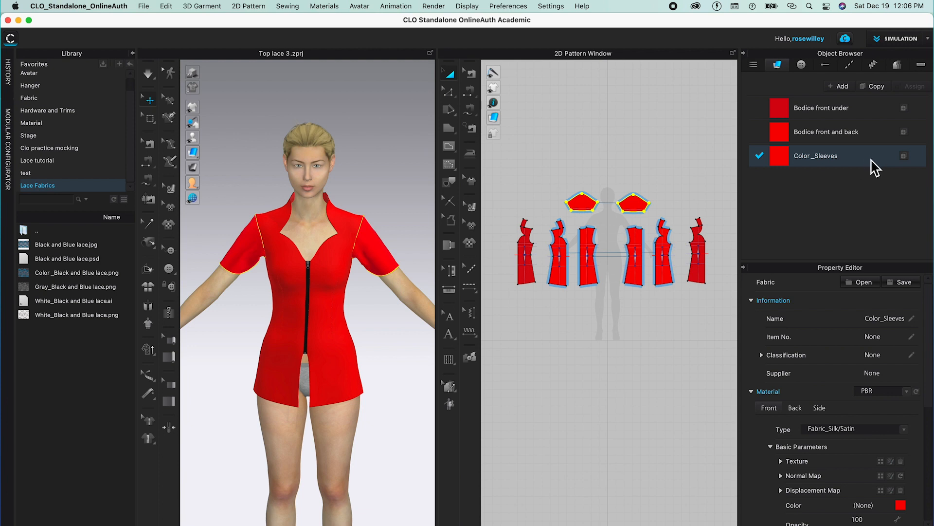
# Duplicate the Color_Sleeves fabric and rename the copy as Gray_Sleeves
pyautogui.click(884, 90)
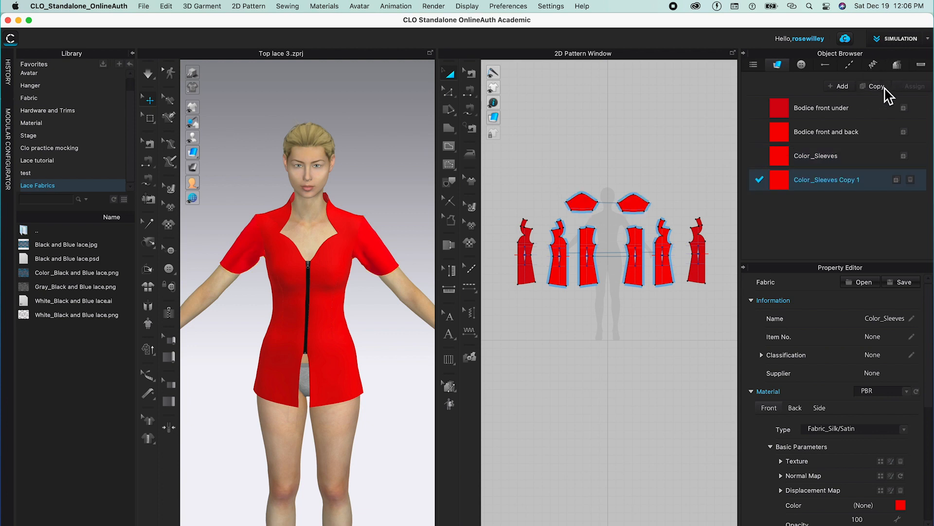
pyautogui.doubleClick(826, 185)
pyautogui.click(875, 183)
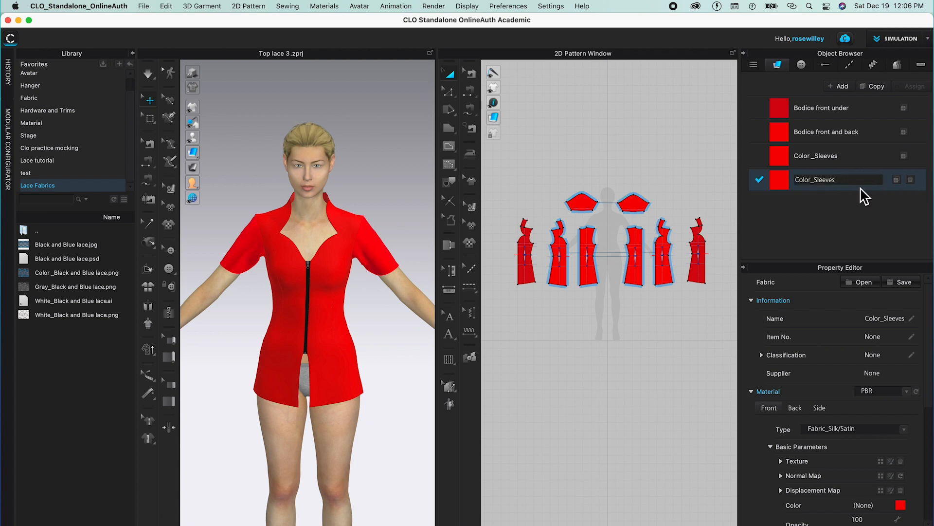
pyautogui.click(813, 184)
pyautogui.write('Gray')
pyautogui.press('Return')
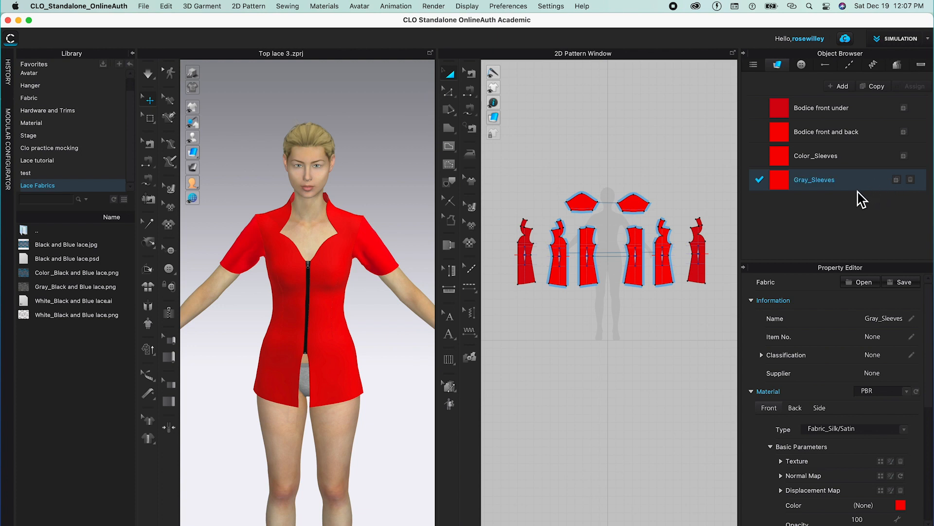
# Duplicate the Gray_Sleeves fabric and rename the copy as White_Sleeves
pyautogui.click(874, 86)
pyautogui.doubleClick(810, 210)
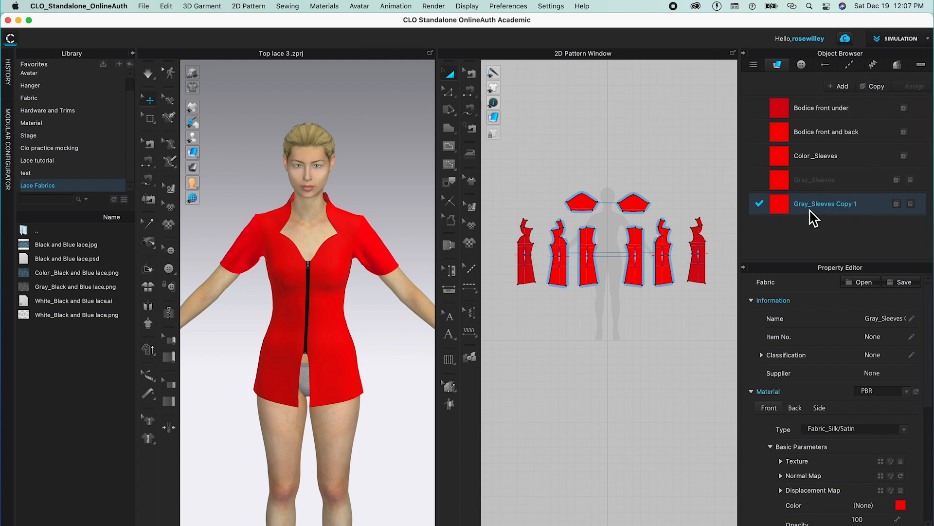
pyautogui.press('Left')
pyautogui.press('Delete')
pyautogui.press('Delete')
pyautogui.press('Delete')
pyautogui.press('Delete')
pyautogui.press('Delete')
pyautogui.write('White')
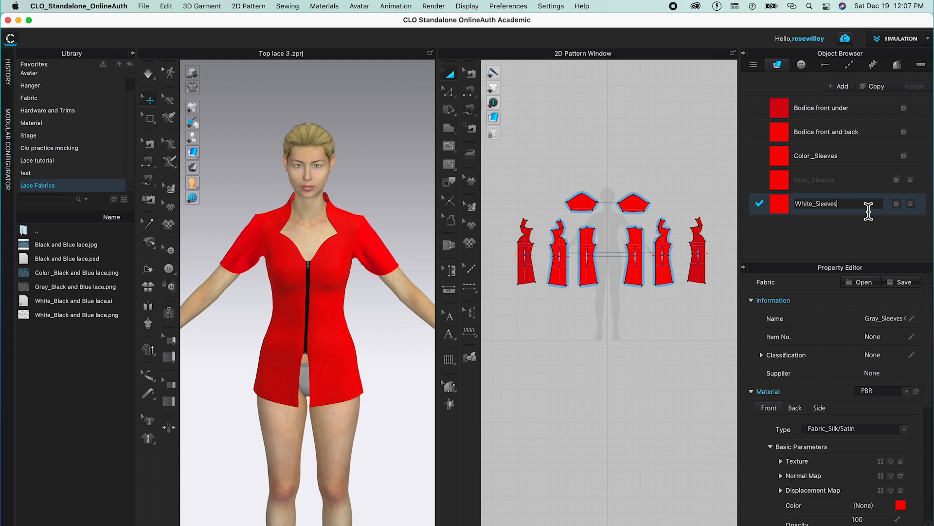
pyautogui.press('Return')
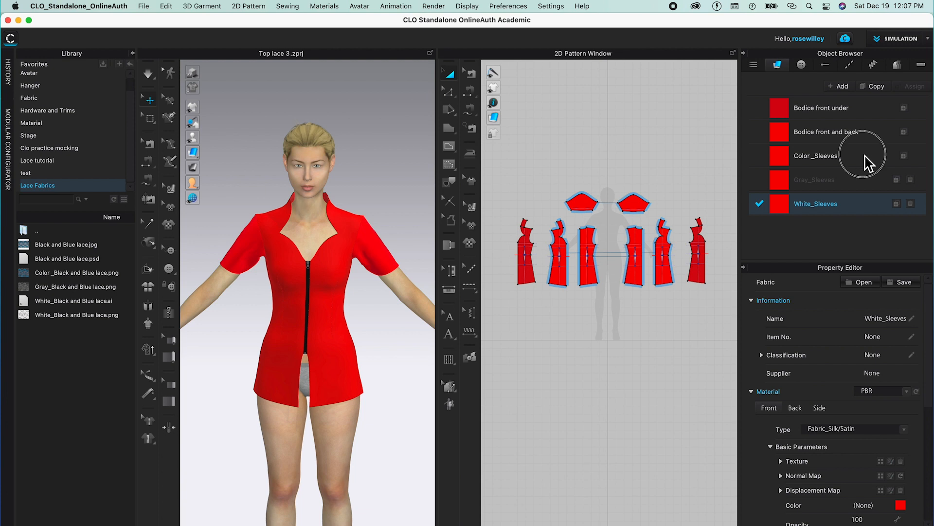
# Preview Color_Black and Blue lace.png from the Lace Fabrics folder and apply it as the texture of the Color_Sleeves fabric
pyautogui.click(864, 157)
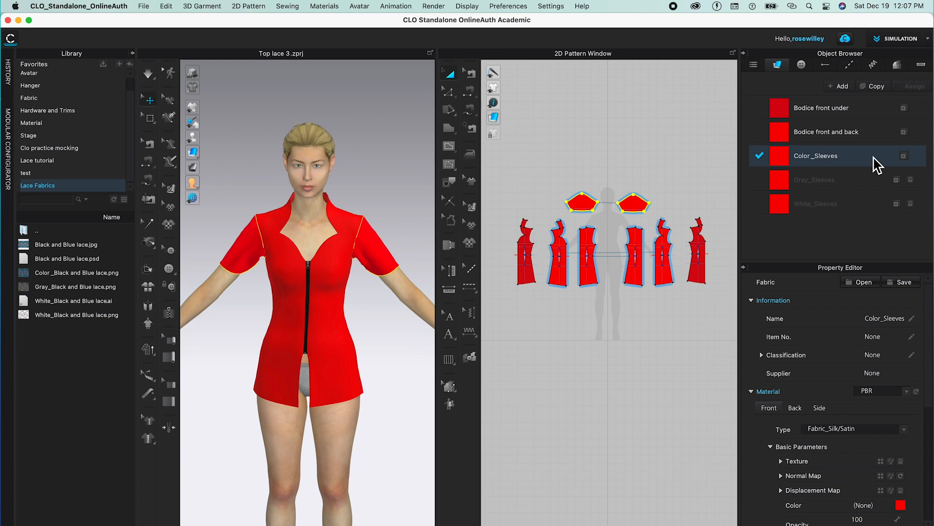
pyautogui.moveTo(875, 166); pyautogui.dragTo(655, 209)
pyautogui.doubleClick(66, 274)
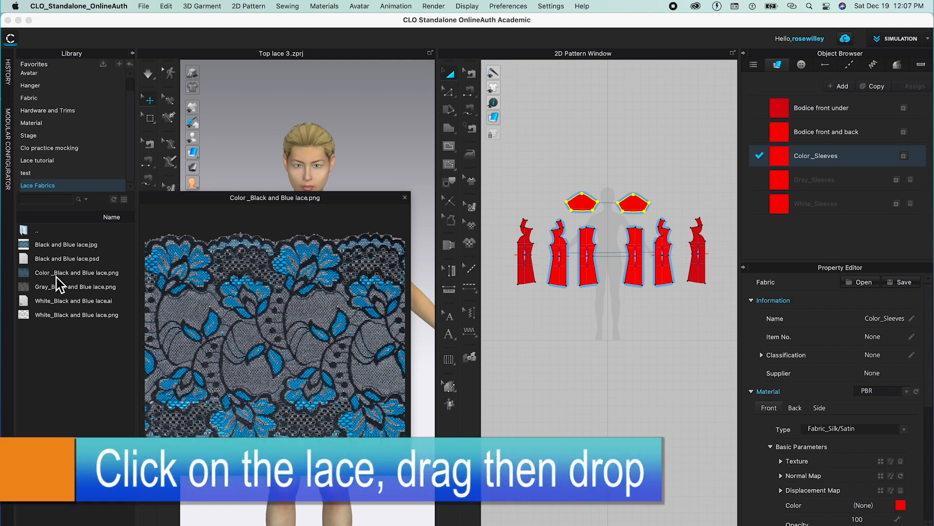
pyautogui.moveTo(56, 278); pyautogui.dragTo(848, 161)
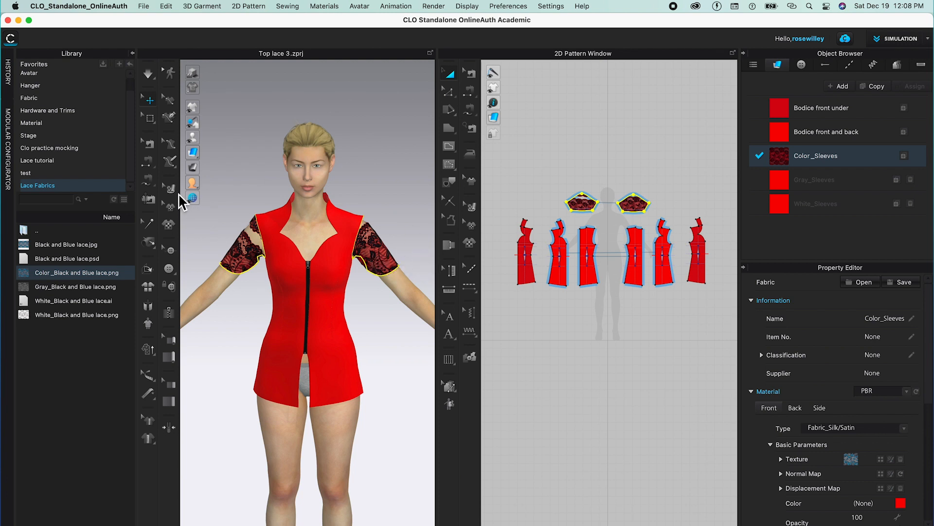
# Start Edit Texture on the sleeve of the avatar's left arm and move its lace slightly up towards the shoulder
pyautogui.click(171, 192)
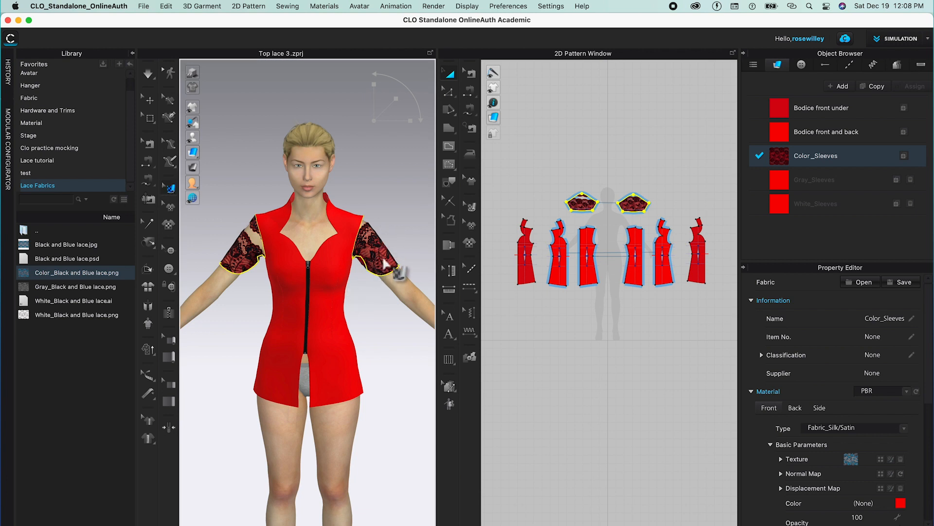
pyautogui.click(378, 249)
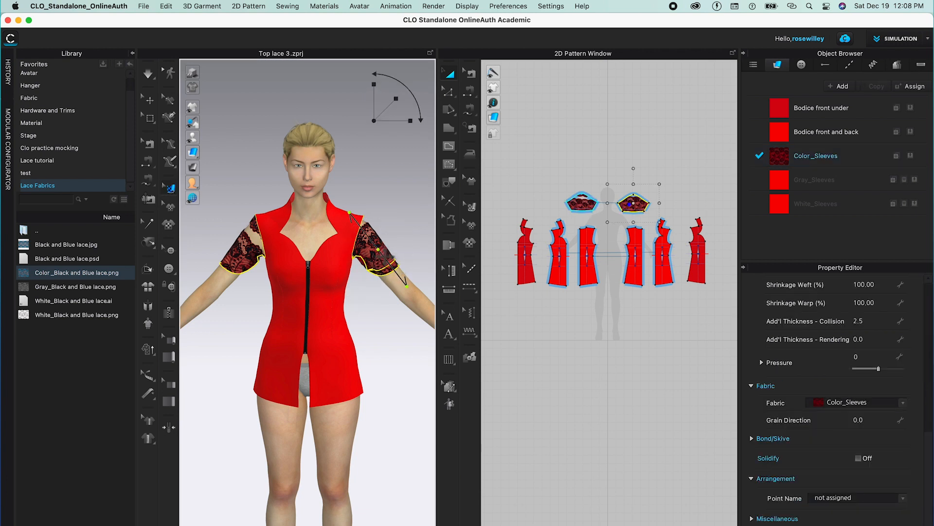
pyautogui.moveTo(390, 254); pyautogui.dragTo(381, 238)
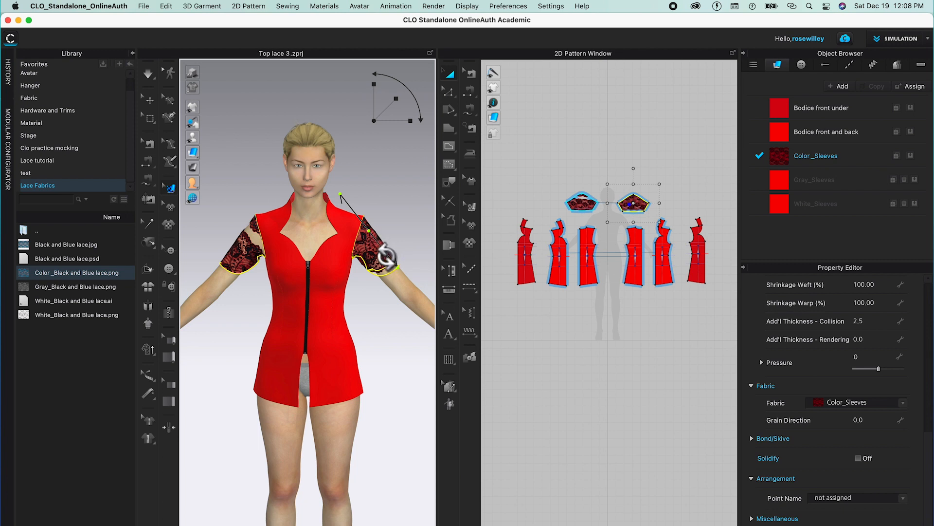
# Reposition the lace texture on the avatar's left sleeve so its scalloped border runs along the sleeve hem
pyautogui.scroll(5, 386, 256)
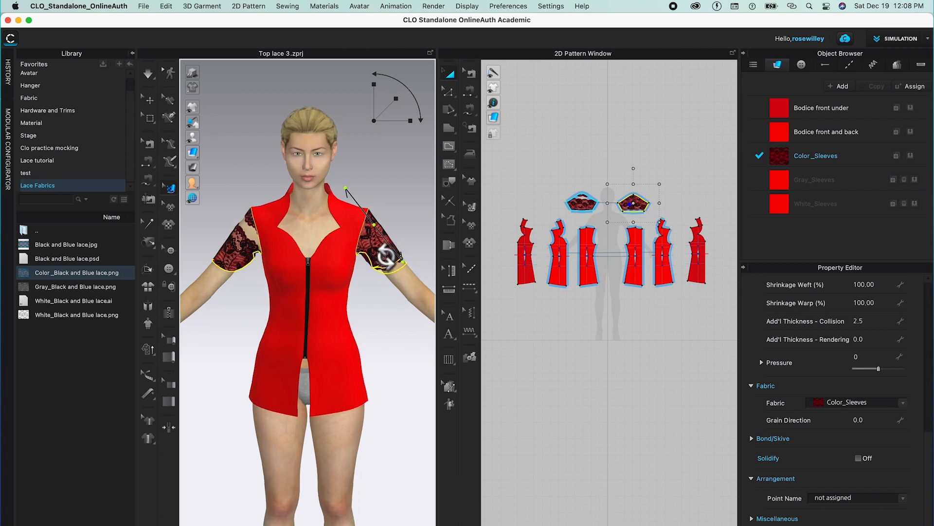
pyautogui.scroll(1, 386, 257)
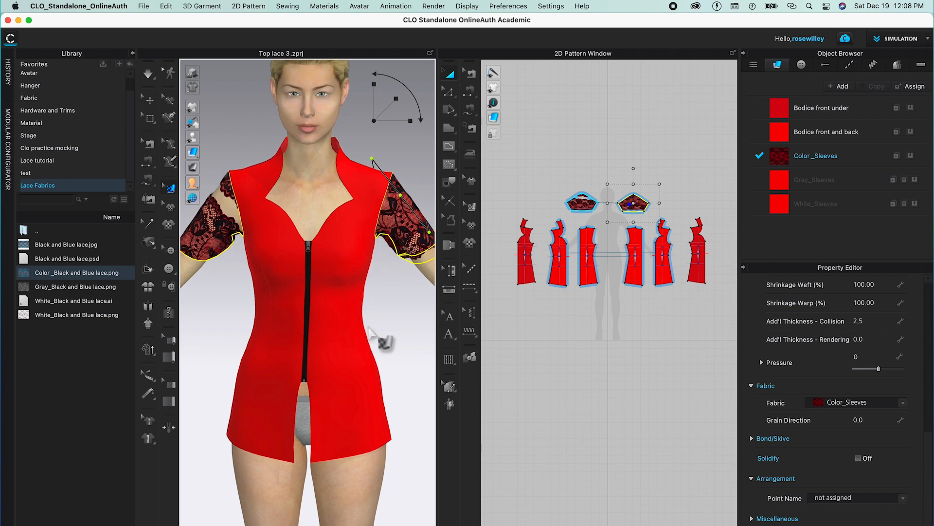
pyautogui.moveTo(385, 325); pyautogui.dragTo(342, 347)
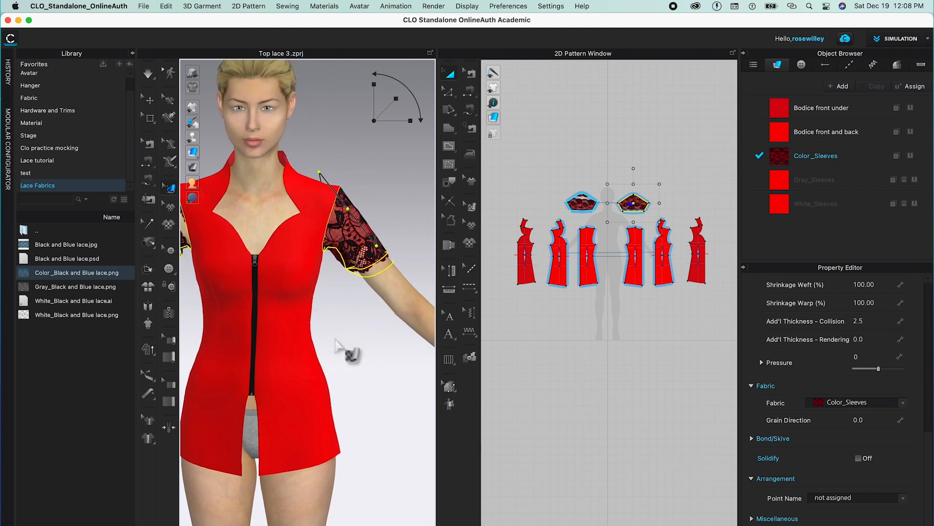
pyautogui.scroll(3, 334, 312)
pyautogui.scroll(2, 333, 312)
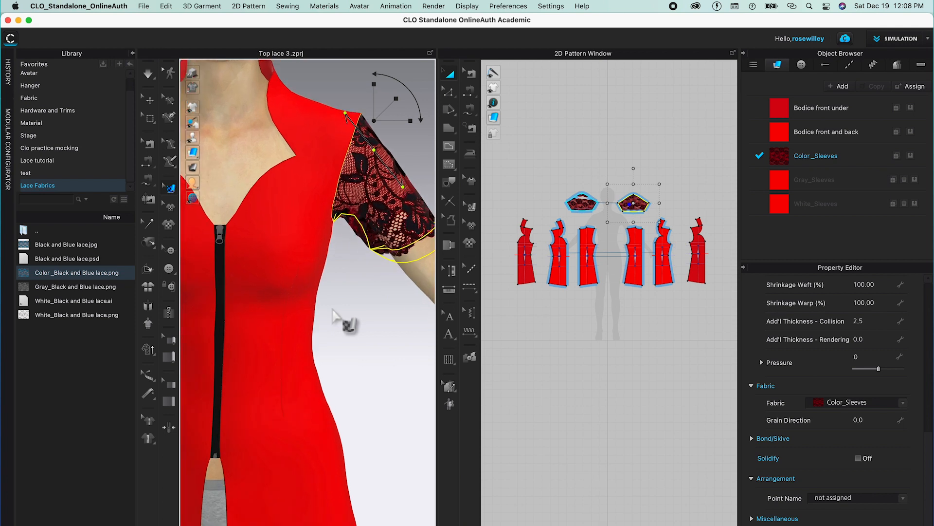
pyautogui.scroll(-5, 333, 310)
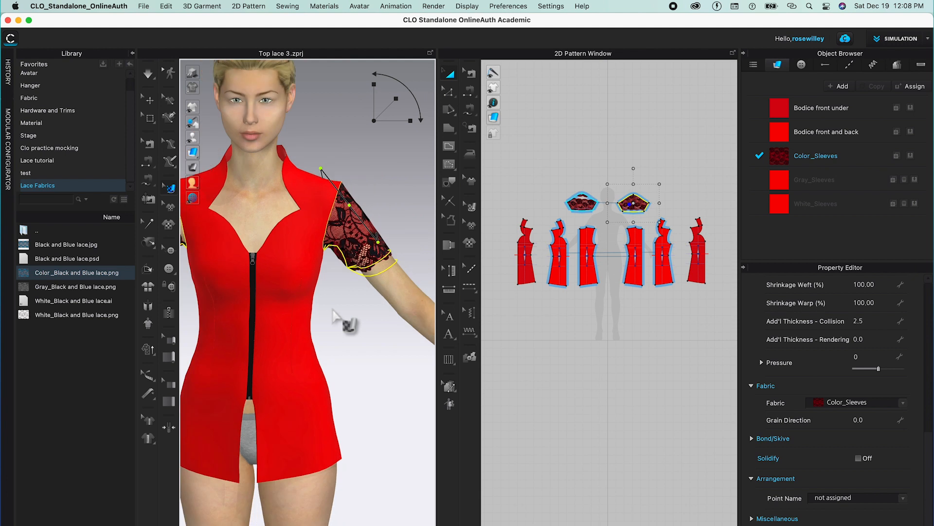
pyautogui.scroll(-2, 334, 312)
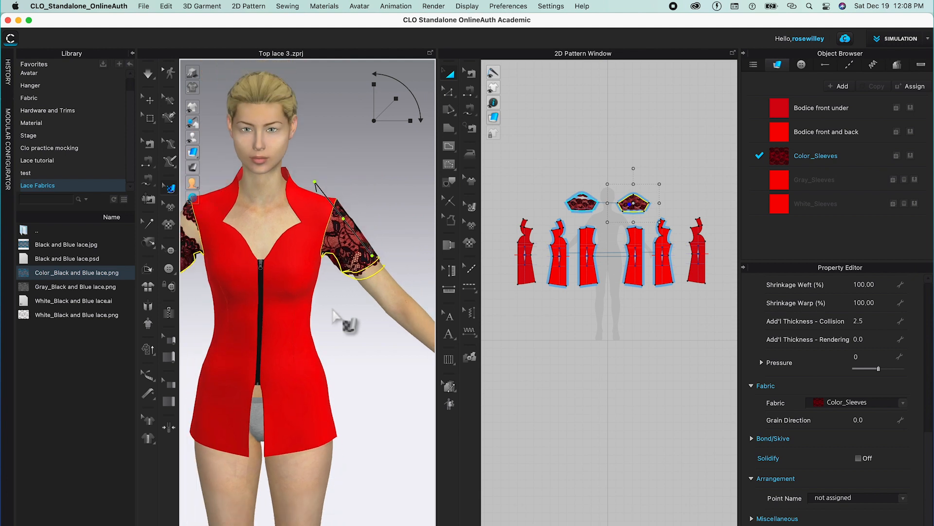
pyautogui.scroll(3, 333, 311)
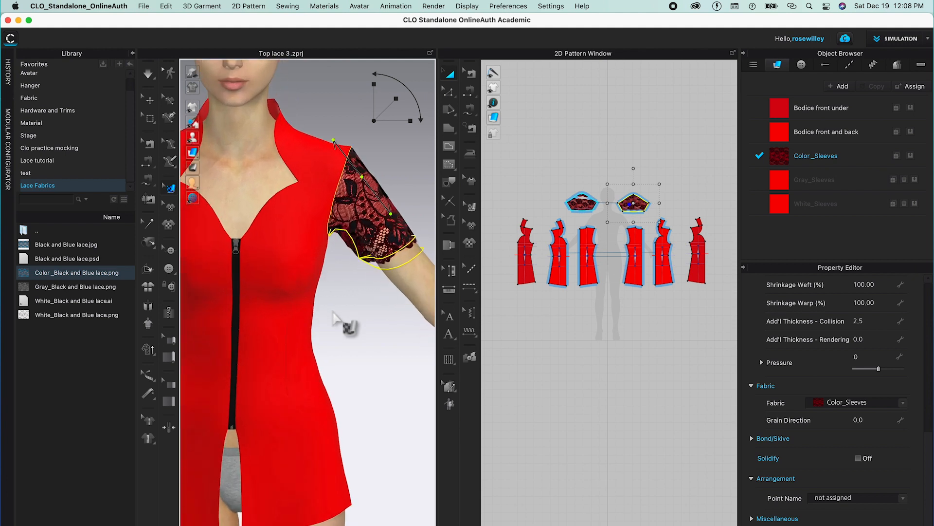
pyautogui.moveTo(334, 313); pyautogui.dragTo(334, 337)
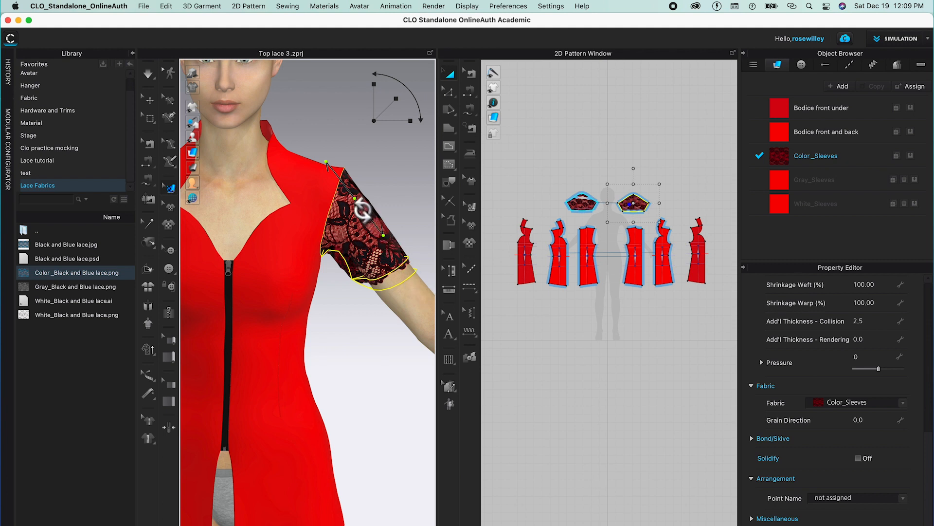
pyautogui.moveTo(360, 219); pyautogui.dragTo(326, 183)
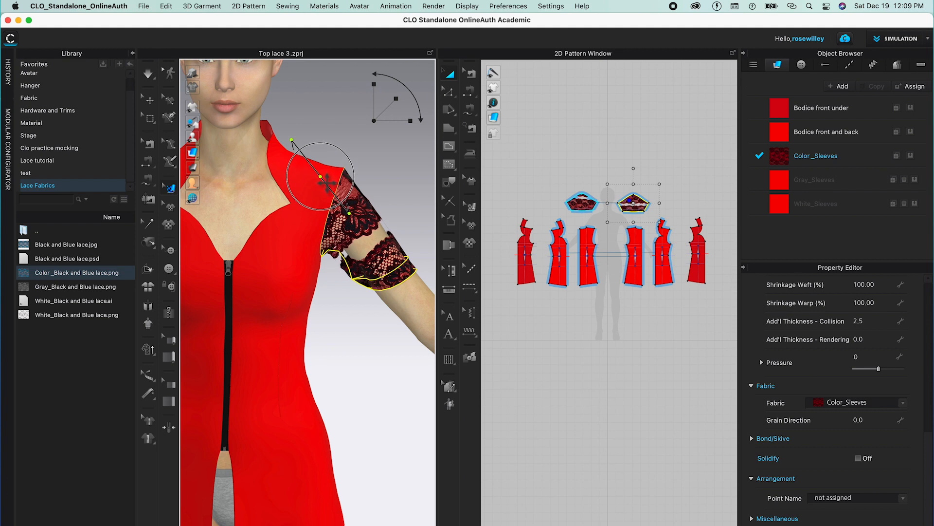
pyautogui.moveTo(327, 183); pyautogui.dragTo(354, 220)
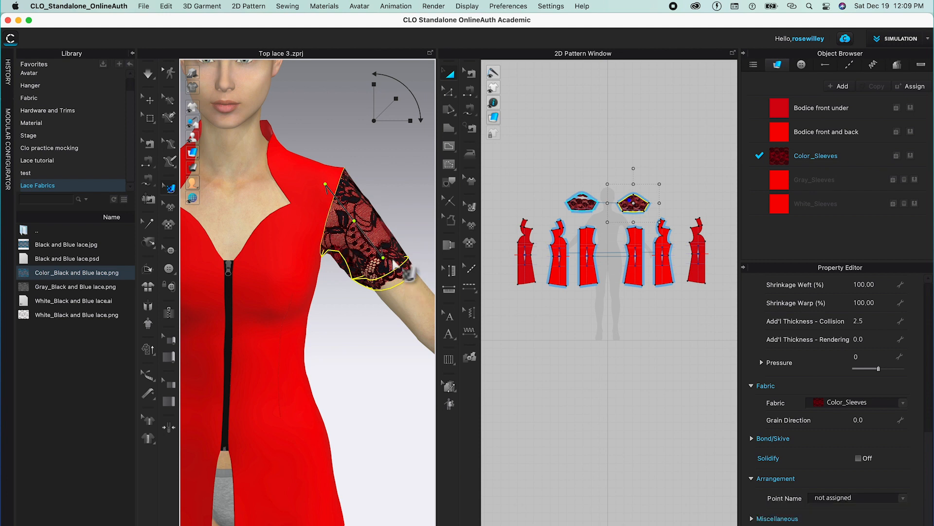
pyautogui.moveTo(368, 225)
pyautogui.mouseDown()
pyautogui.moveTo(382, 221)
pyautogui.moveTo(374, 215)
pyautogui.mouseUp()
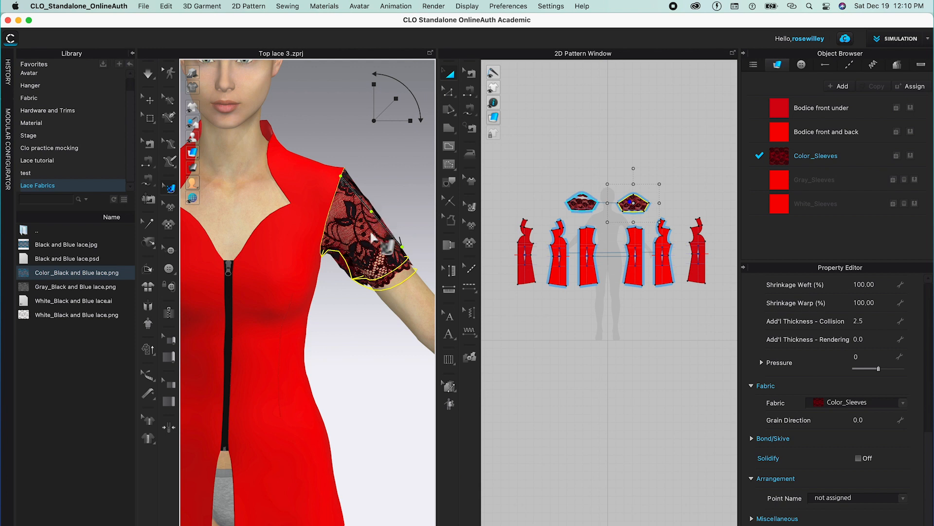
# Rotate the left sleeve's lace to a grain direction of about 358.7 and shift it slightly towards the outer arm
pyautogui.scroll(1, 372, 238)
pyautogui.scroll(2, 372, 237)
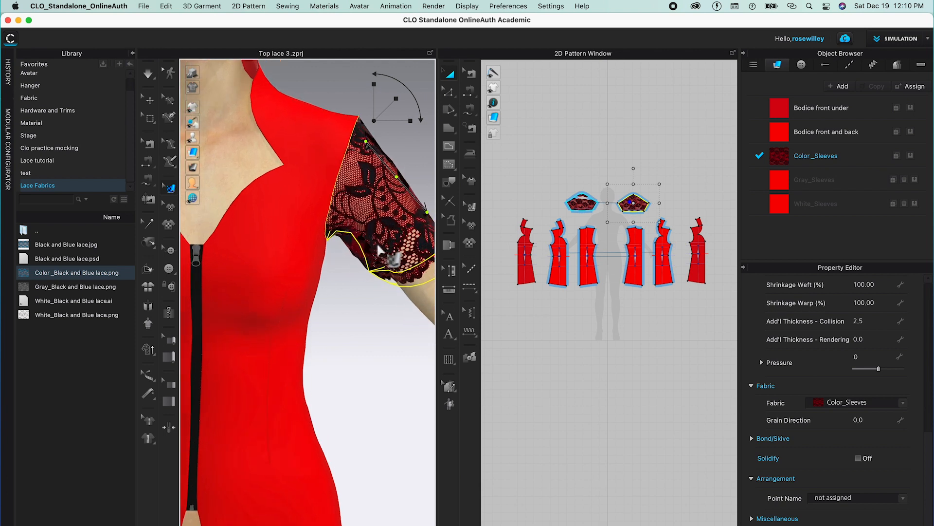
pyautogui.moveTo(398, 245); pyautogui.dragTo(348, 239)
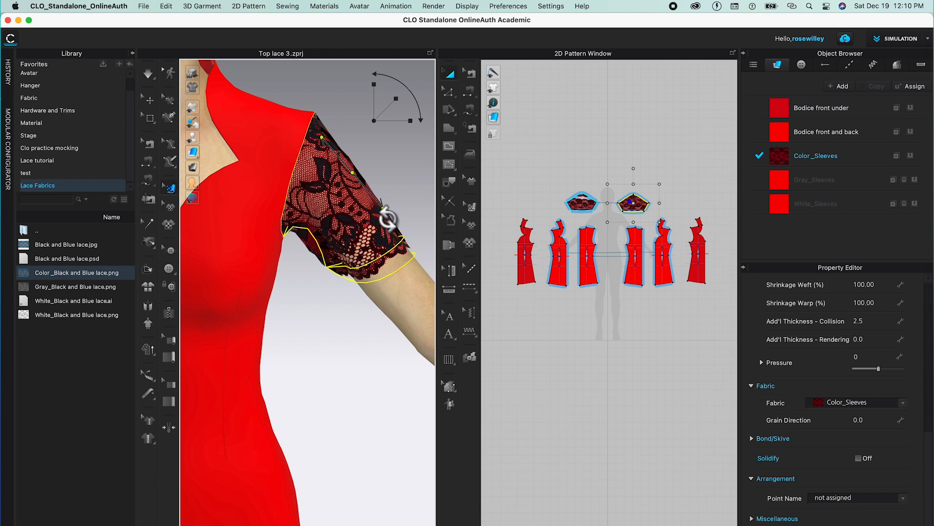
pyautogui.moveTo(387, 219)
pyautogui.mouseDown()
pyautogui.moveTo(357, 227)
pyautogui.moveTo(341, 213)
pyautogui.moveTo(350, 202)
pyautogui.moveTo(381, 202)
pyautogui.moveTo(379, 193)
pyautogui.moveTo(392, 219)
pyautogui.moveTo(375, 219)
pyautogui.moveTo(383, 205)
pyautogui.mouseUp()
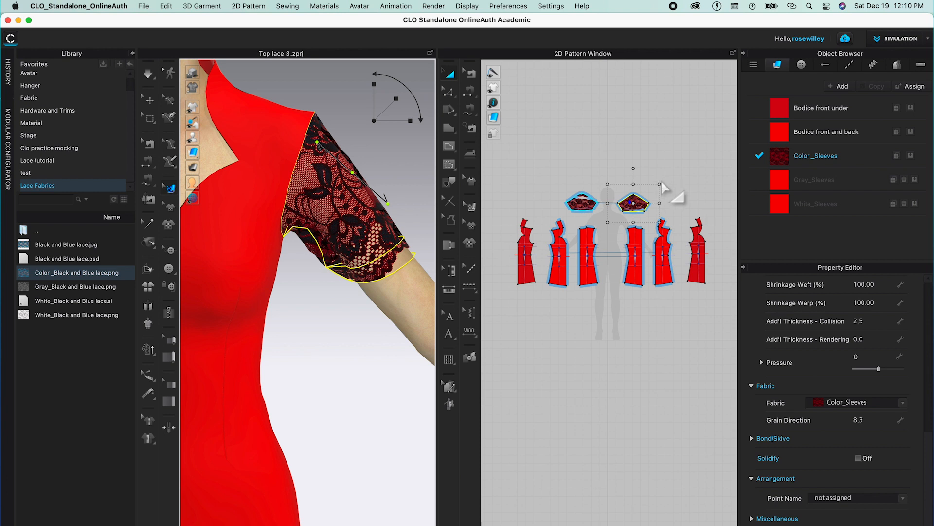
pyautogui.scroll(5, 635, 211)
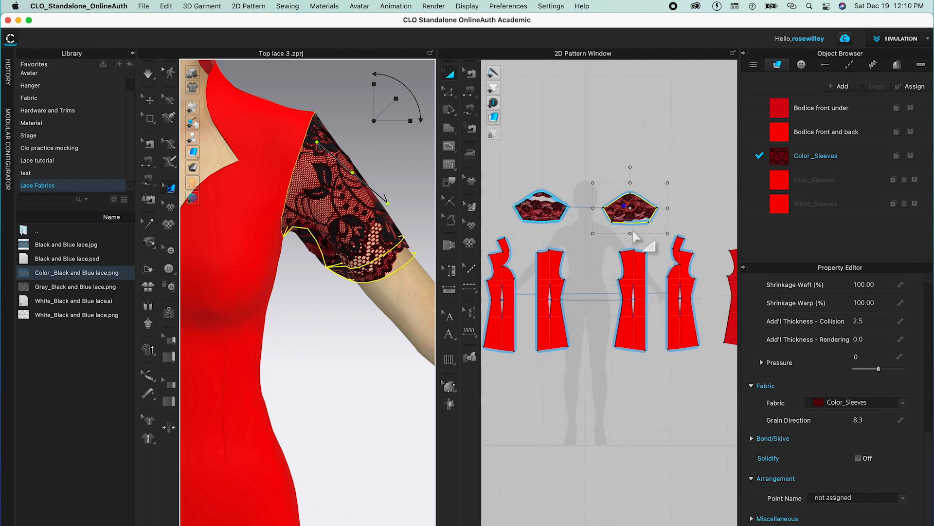
pyautogui.scroll(3, 635, 232)
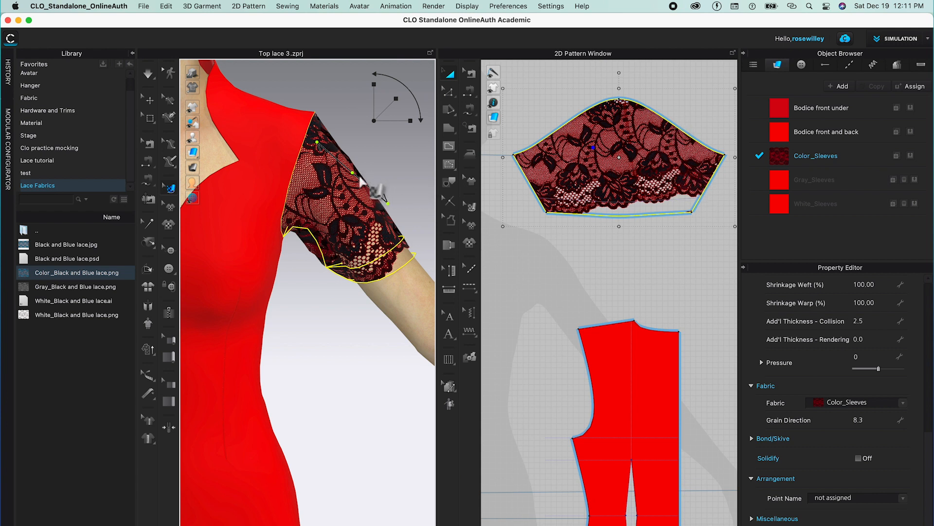
pyautogui.moveTo(354, 174); pyautogui.dragTo(359, 188)
pyautogui.scroll(-2, 357, 186)
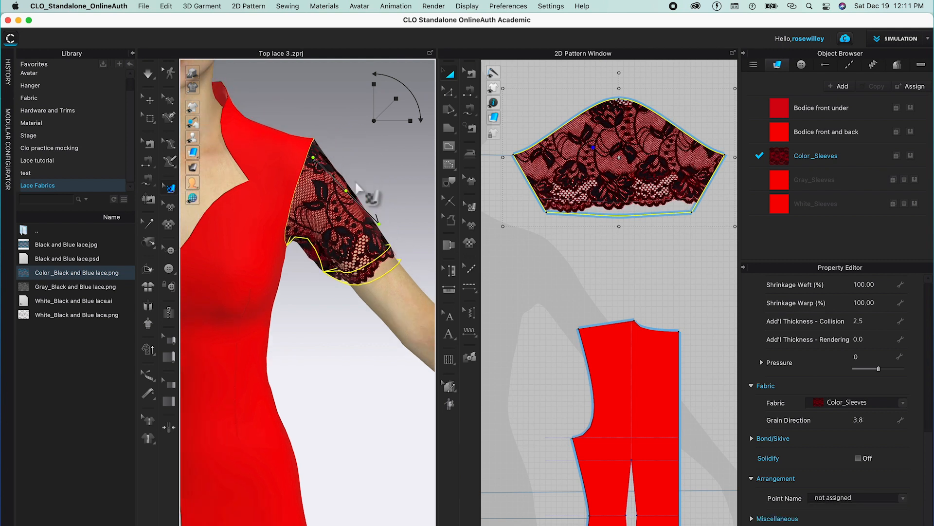
pyautogui.moveTo(357, 204); pyautogui.dragTo(357, 205)
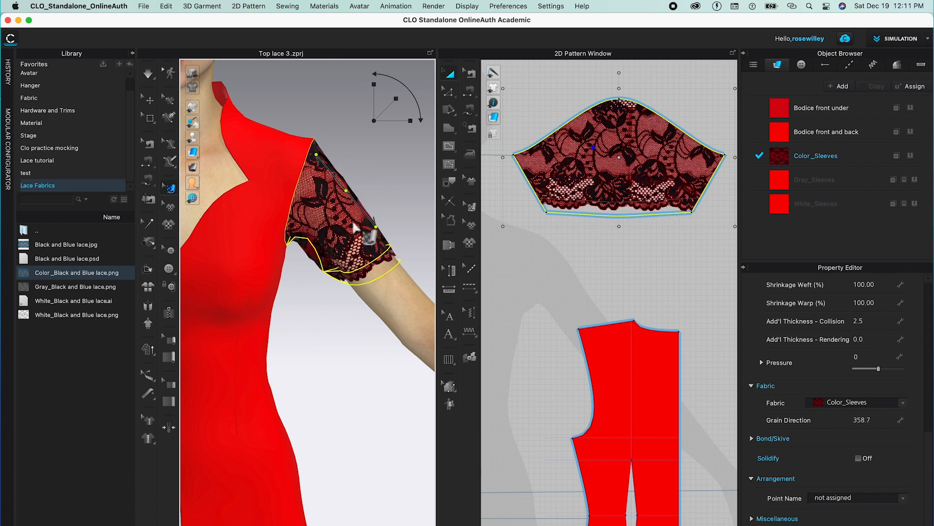
pyautogui.moveTo(346, 190); pyautogui.dragTo(361, 193)
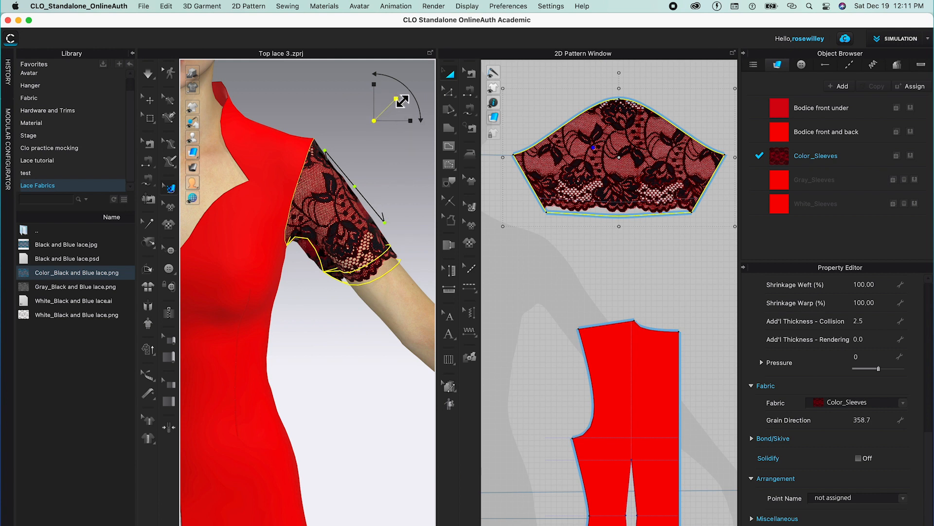
# Scale the color lace down slightly on the left sleeve and realign its scalloped border with the hem
pyautogui.moveTo(400, 101); pyautogui.dragTo(398, 102)
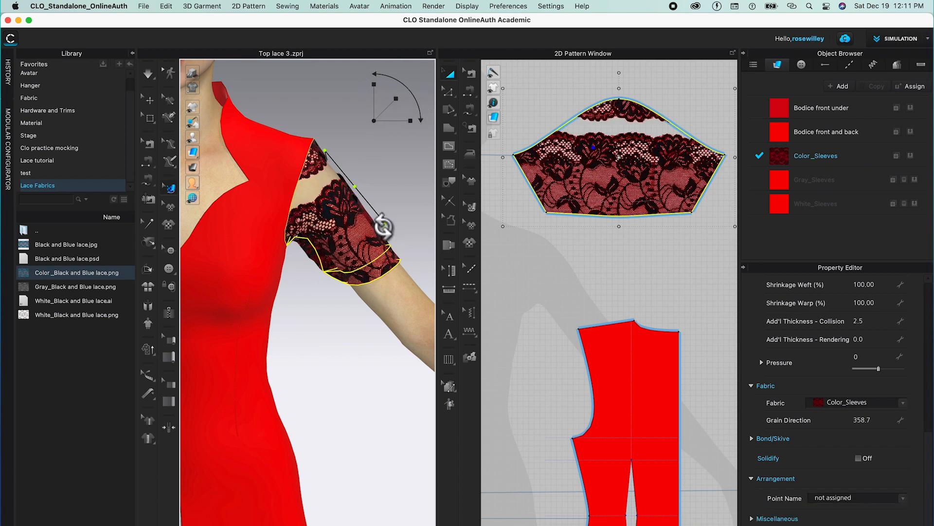
pyautogui.moveTo(348, 225); pyautogui.dragTo(336, 163)
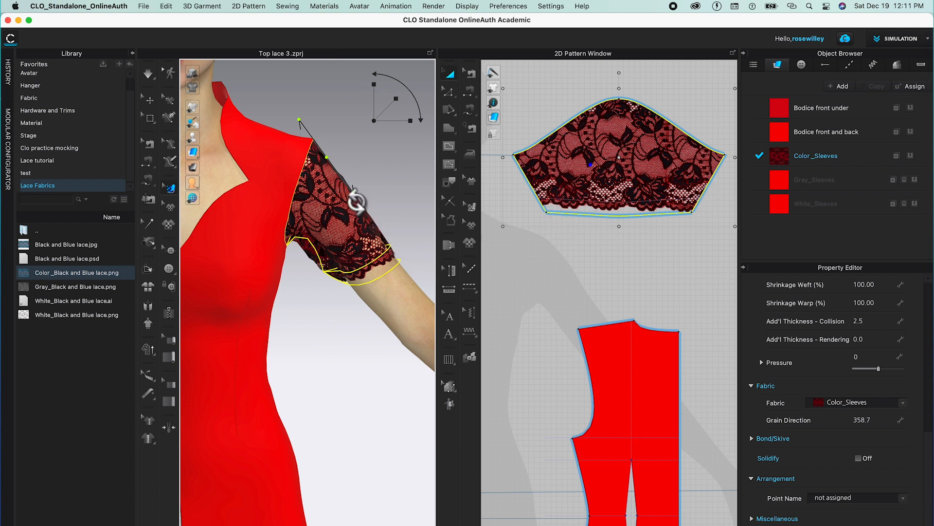
pyautogui.moveTo(336, 165); pyautogui.dragTo(334, 171)
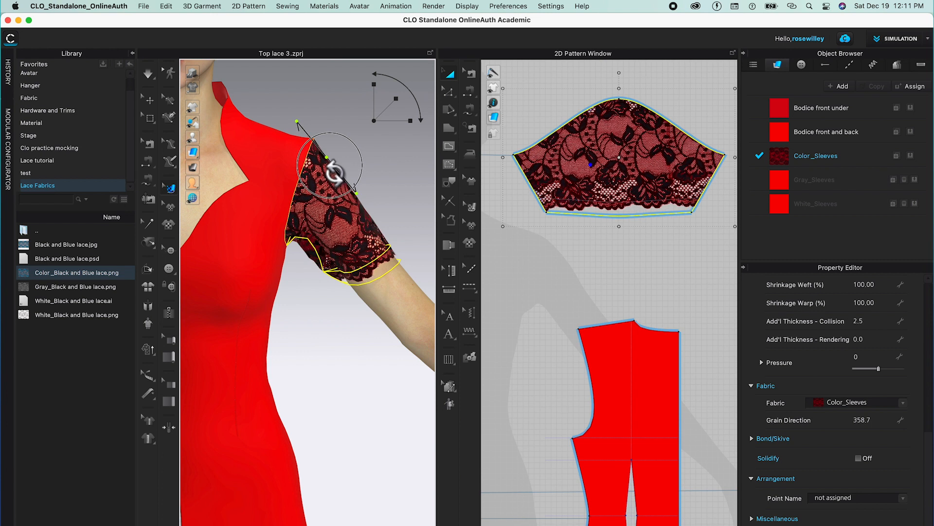
pyautogui.moveTo(334, 171); pyautogui.dragTo(335, 172)
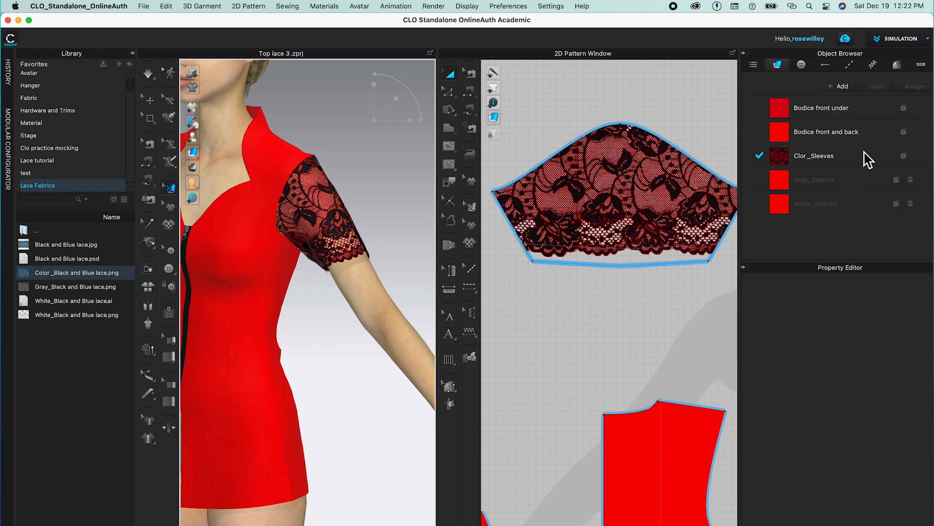
# Select both sleeve patterns and assign the Gray_Sleeves fabric to them
pyautogui.click(864, 192)
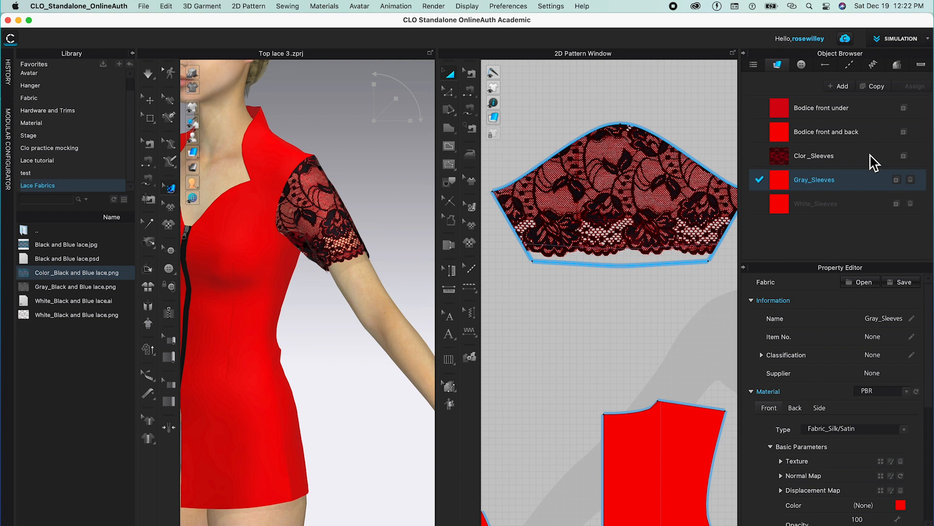
pyautogui.doubleClick(860, 181)
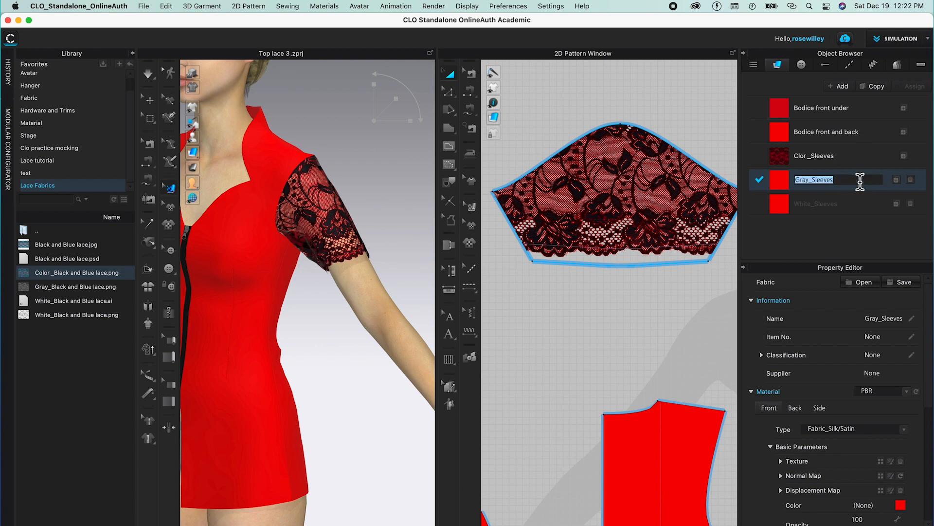
pyautogui.click(867, 191)
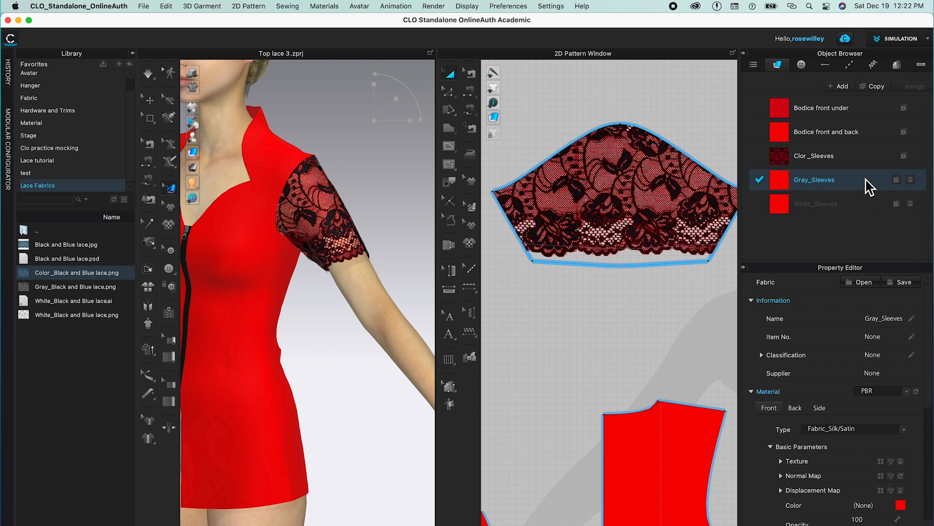
pyautogui.scroll(-6, 660, 248)
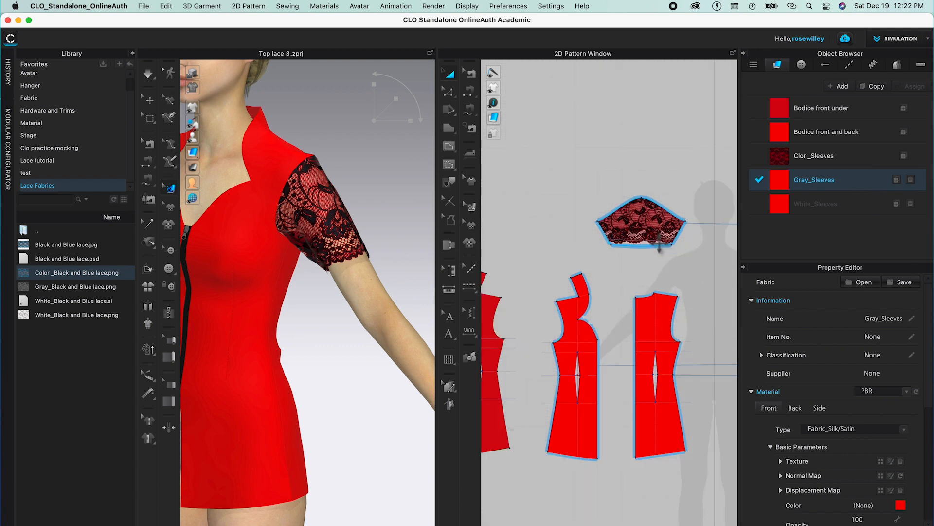
pyautogui.scroll(-1, 660, 248)
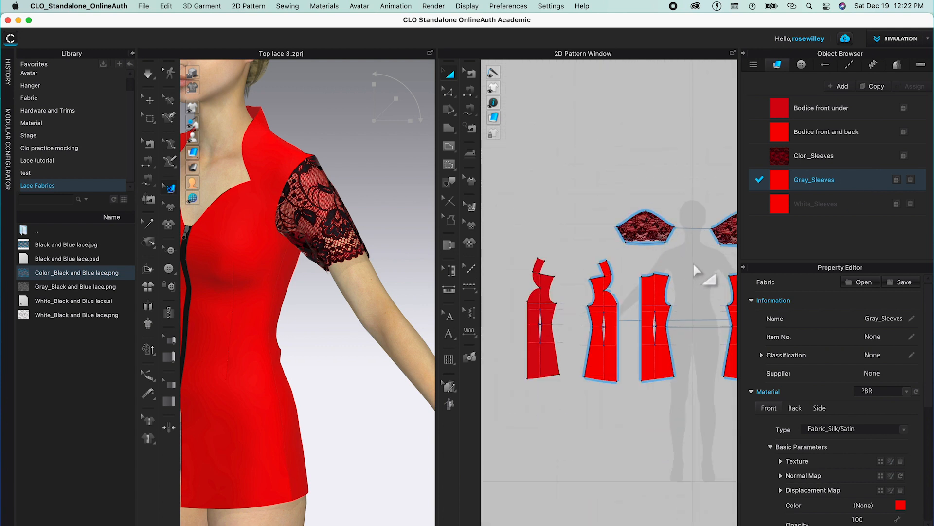
pyautogui.moveTo(694, 264); pyautogui.dragTo(627, 264)
pyautogui.moveTo(513, 157); pyautogui.dragTo(712, 263)
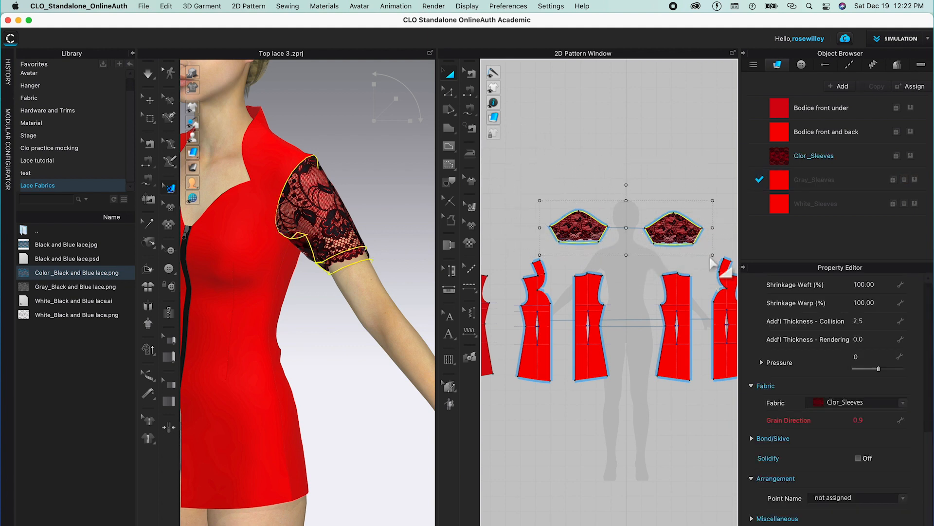
pyautogui.click(916, 180)
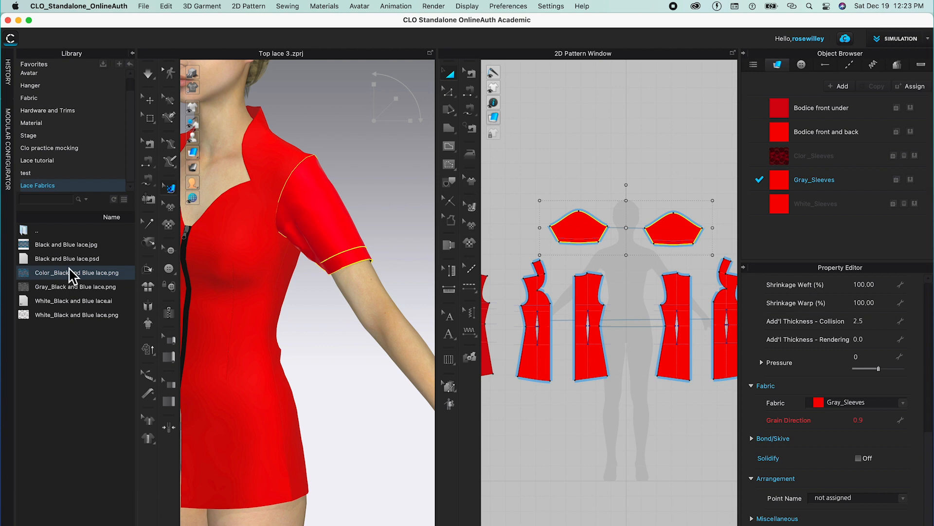
# Apply Gray_Black and Blue lace.png as the texture of the Gray_Sleeves fabric and inspect the lace on the left sleeve up close
pyautogui.moveTo(62, 292)
pyautogui.moveTo(58, 291); pyautogui.dragTo(860, 186)
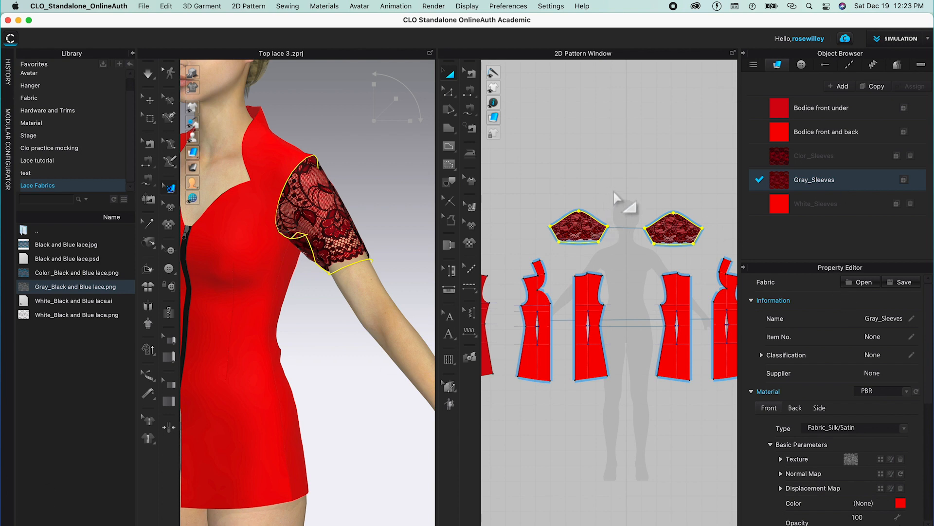
pyautogui.scroll(3, 615, 195)
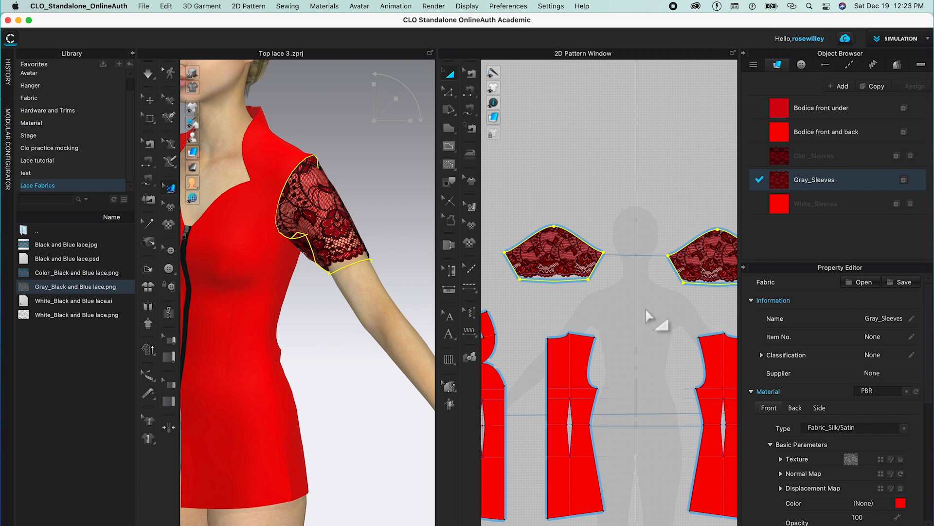
pyautogui.scroll(3, 300, 208)
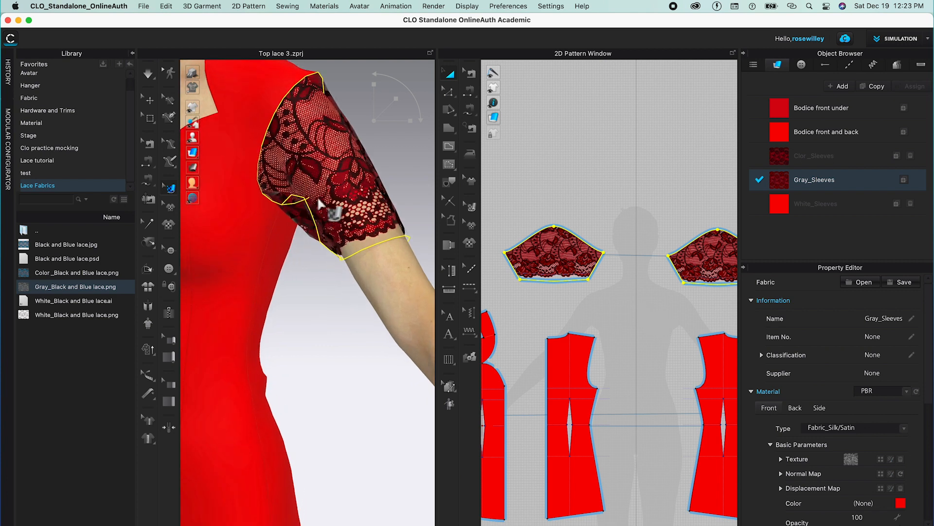
pyautogui.scroll(-3, 669, 197)
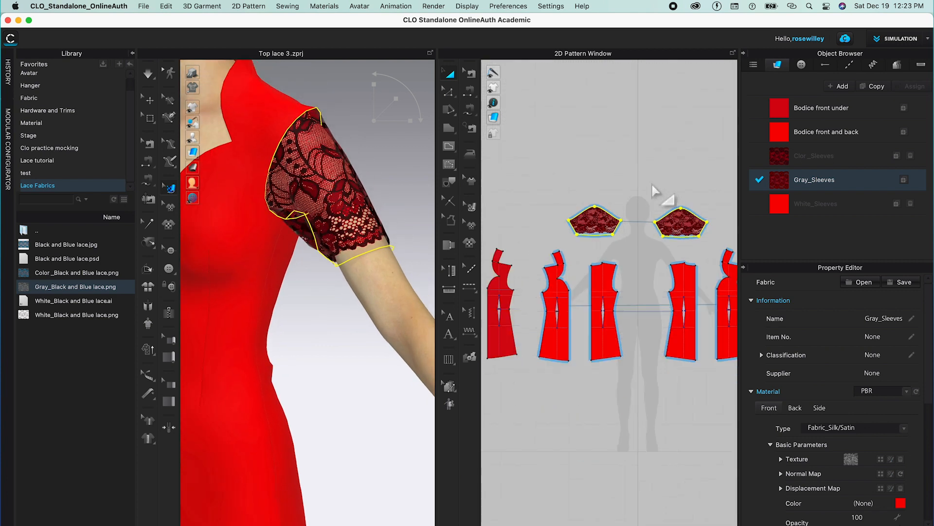
pyautogui.click(701, 184)
pyautogui.moveTo(499, 180); pyautogui.dragTo(718, 292)
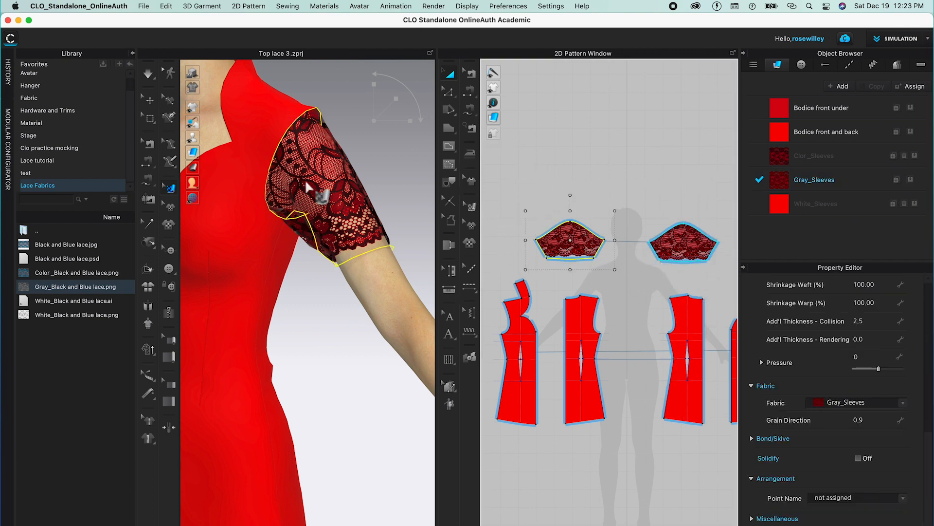
pyautogui.click(340, 214)
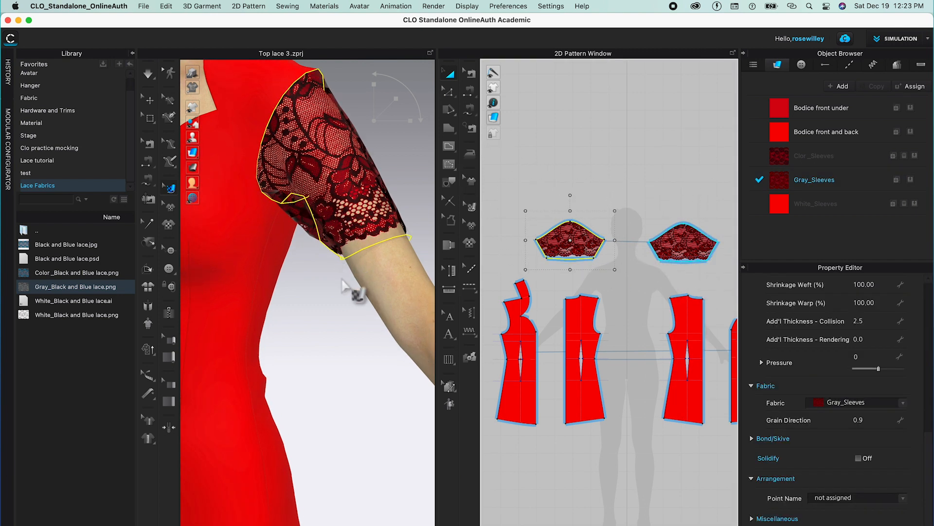
pyautogui.scroll(1, 341, 280)
pyautogui.moveTo(343, 299); pyautogui.dragTo(327, 382)
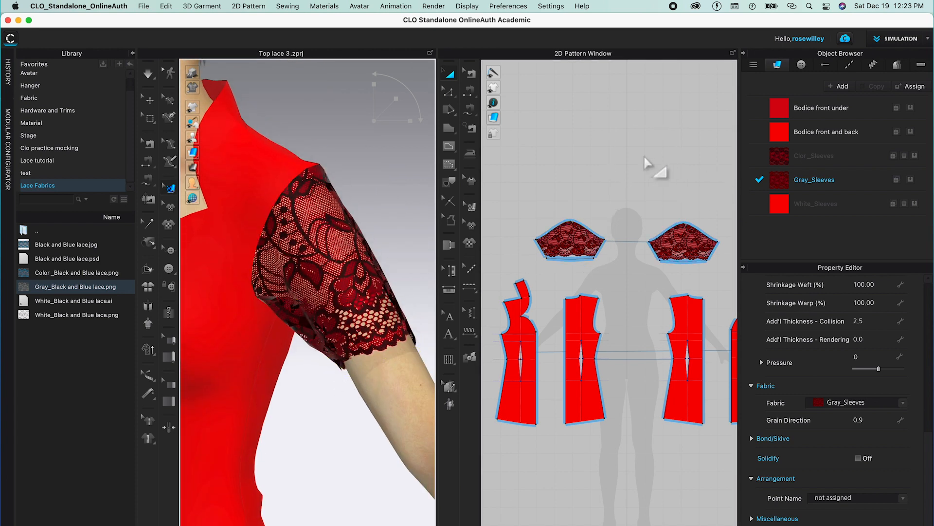
# Assign the Clor_Sleeves fabric to both sleeve patterns to compare the color lace
pyautogui.moveTo(525, 193); pyautogui.dragTo(723, 282)
pyautogui.click(852, 160)
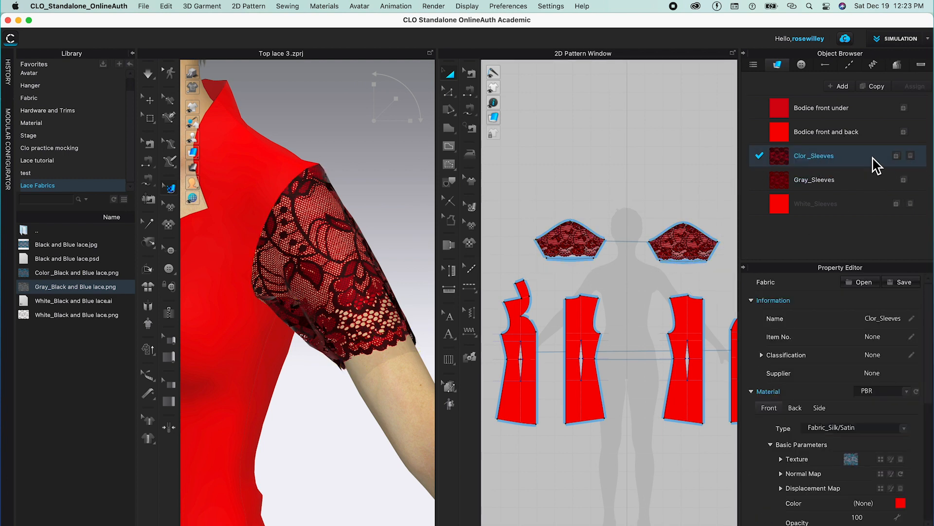
pyautogui.moveTo(516, 195); pyautogui.dragTo(713, 284)
pyautogui.click(916, 157)
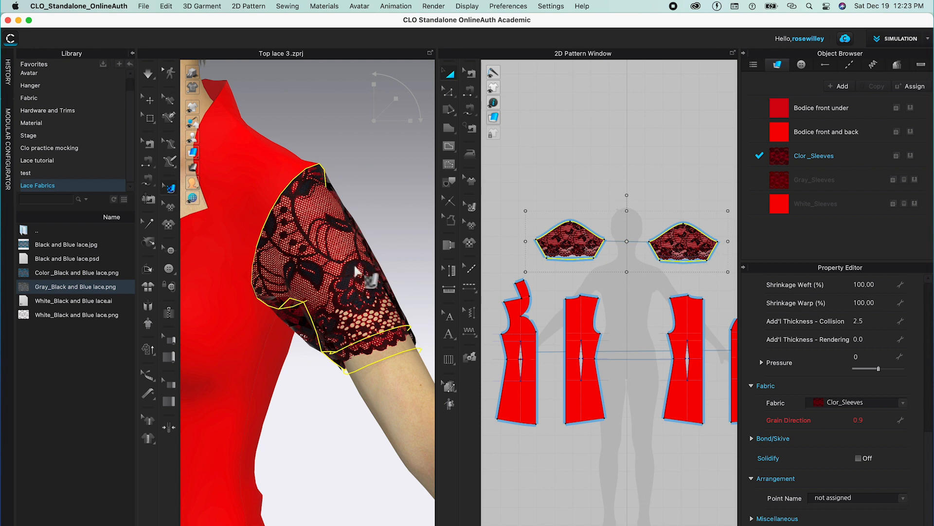
# Switch both sleeve patterns back to the Gray_Sleeves fabric and deselect them
pyautogui.click(602, 147)
pyautogui.moveTo(515, 205); pyautogui.dragTo(741, 274)
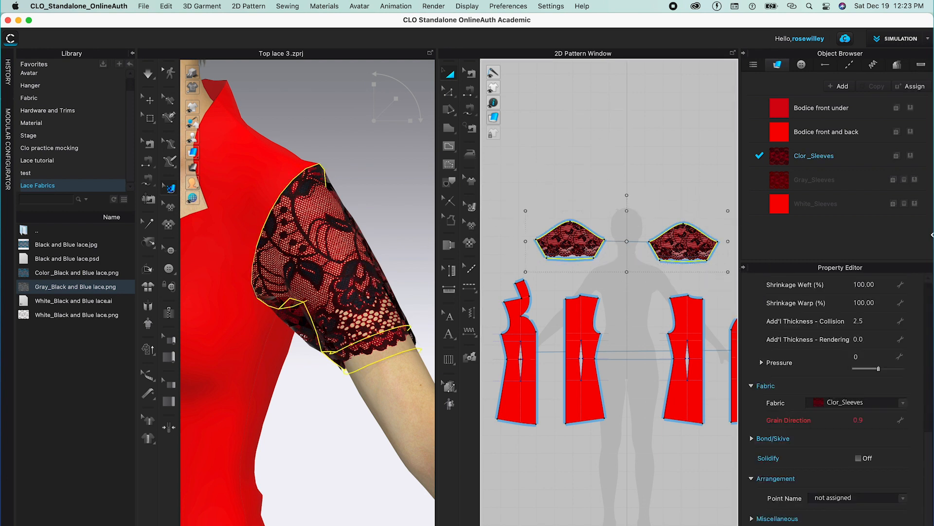
pyautogui.click(916, 180)
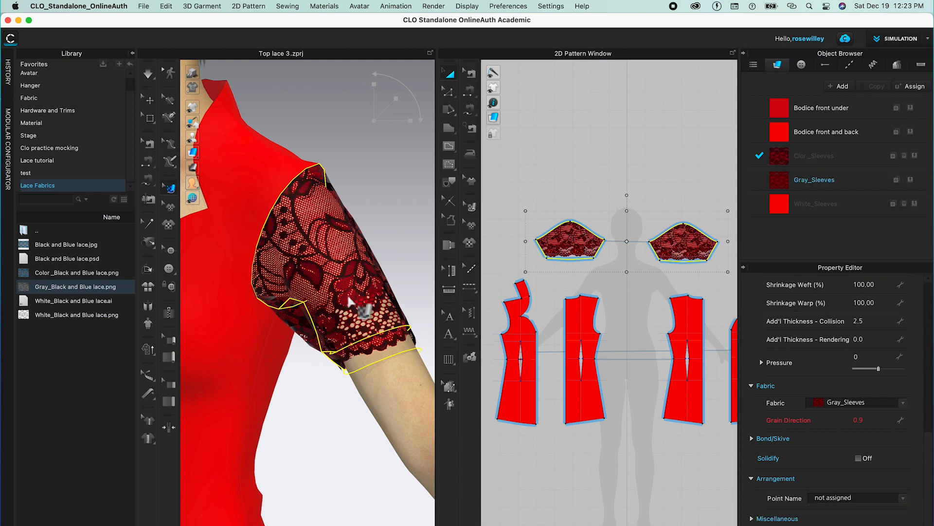
pyautogui.scroll(2, 654, 297)
pyautogui.scroll(3, 654, 298)
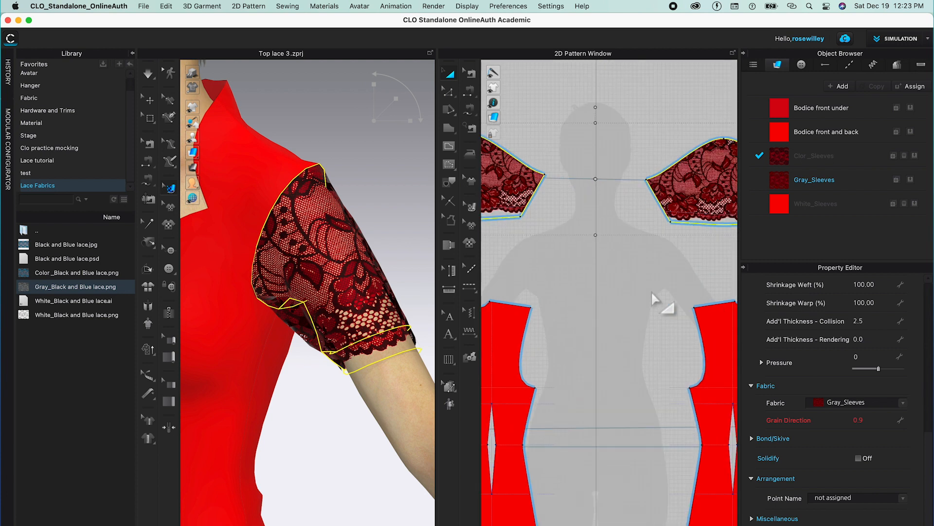
pyautogui.scroll(-4, 659, 300)
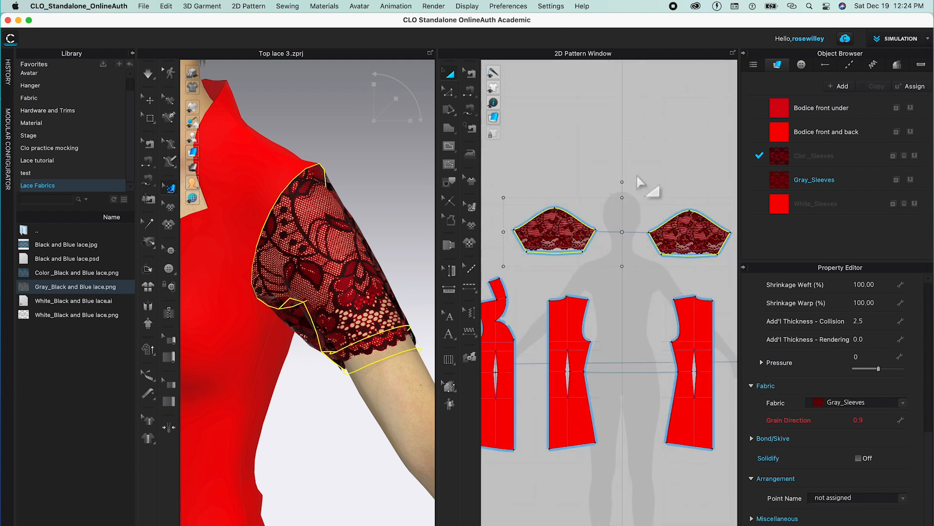
pyautogui.click(652, 151)
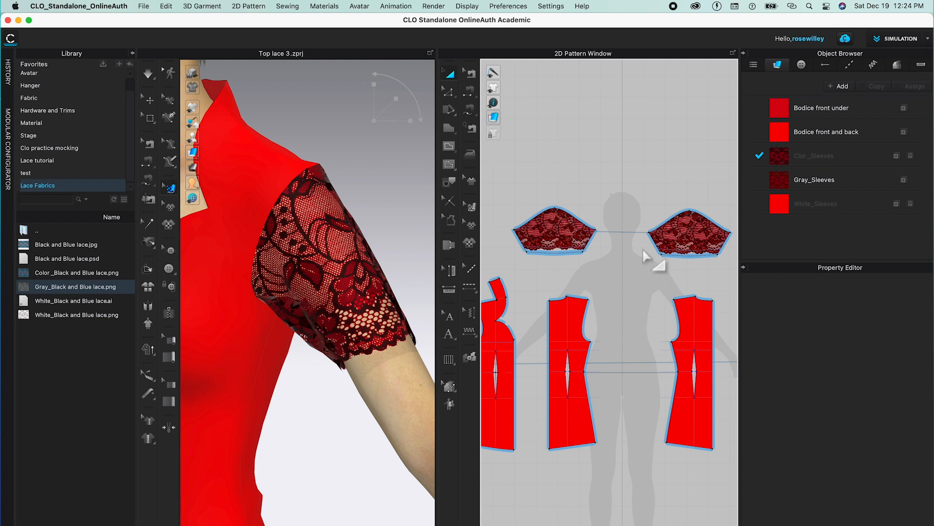
# Assign the White_Sleeves fabric to both sleeve patterns
pyautogui.click(851, 205)
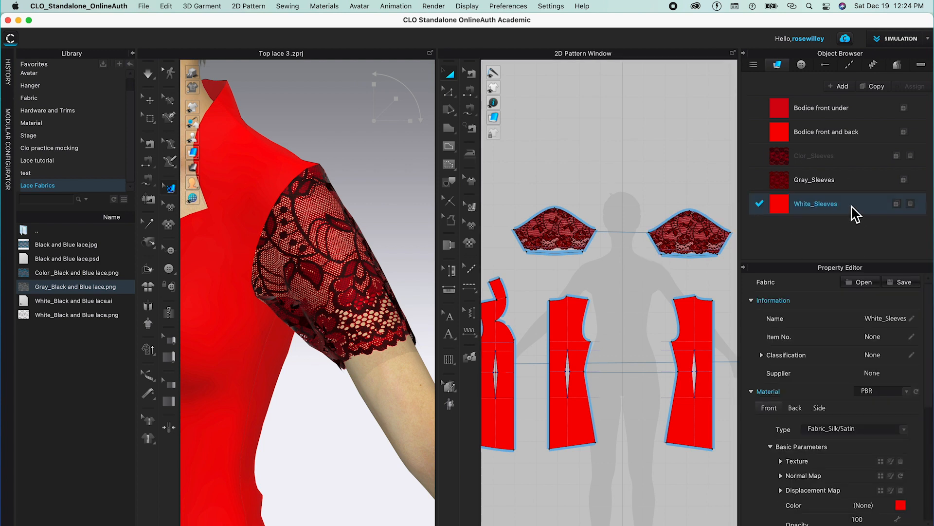
pyautogui.moveTo(855, 212); pyautogui.dragTo(745, 268)
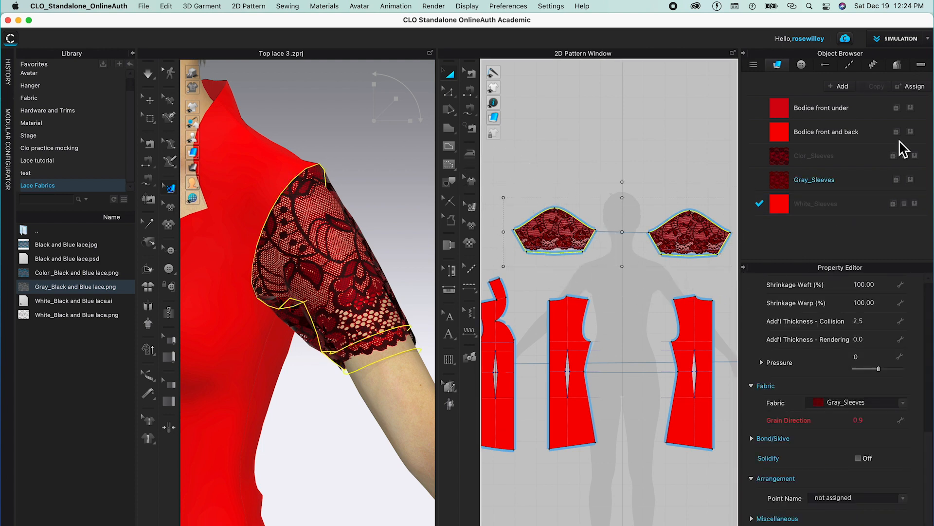
pyautogui.click(917, 205)
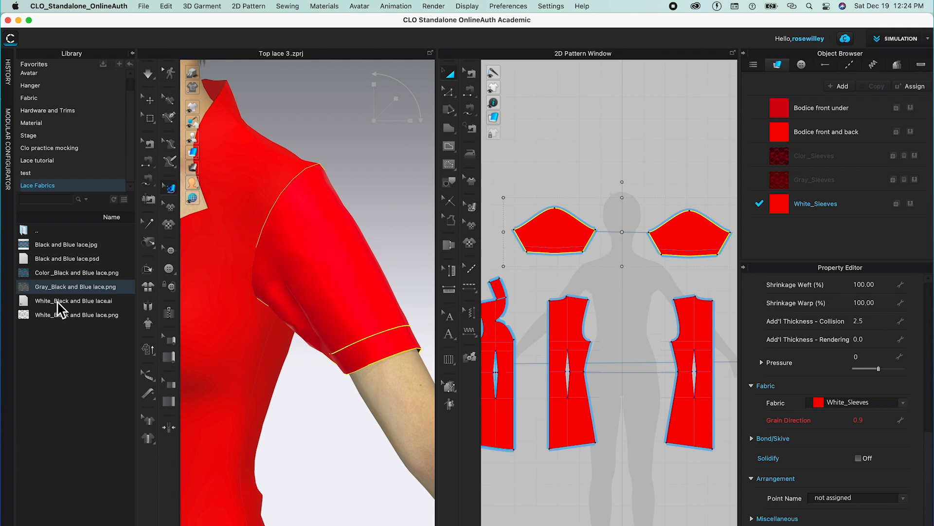
# Preview White_Black and Blue lace.png and apply it as the texture of the White_Sleeves fabric
pyautogui.moveTo(87, 319)
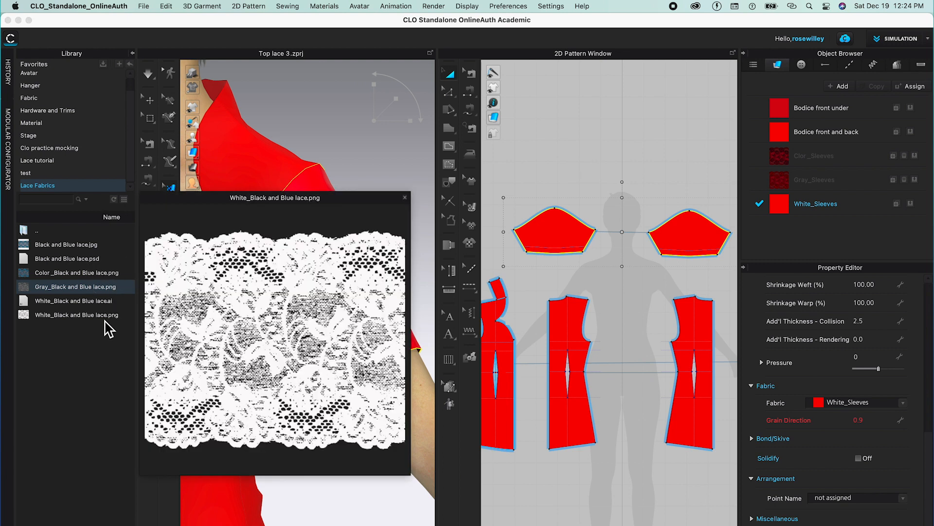
pyautogui.moveTo(52, 325)
pyautogui.moveTo(61, 322); pyautogui.dragTo(857, 214)
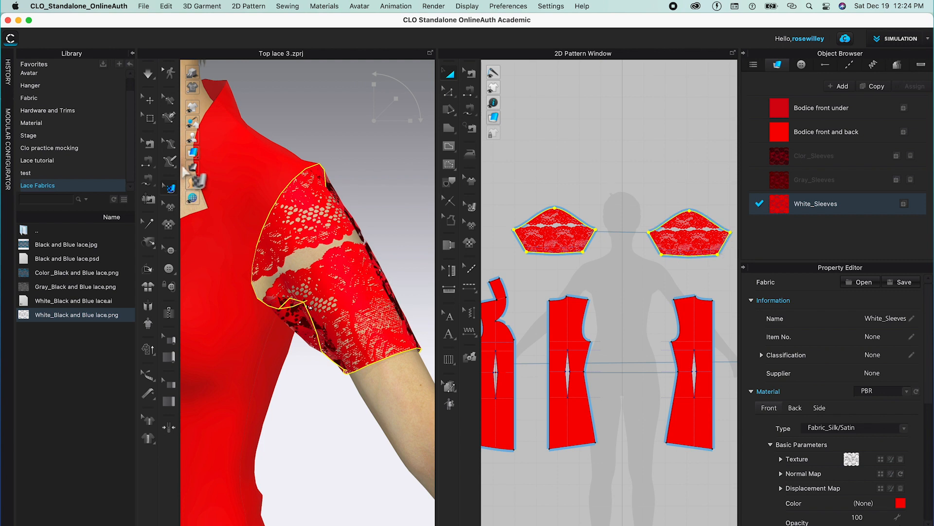
# Start Edit Texture on the avatar's left sleeve and move the white lace so its scalloped border follows the hem
pyautogui.click(171, 189)
pyautogui.click(342, 266)
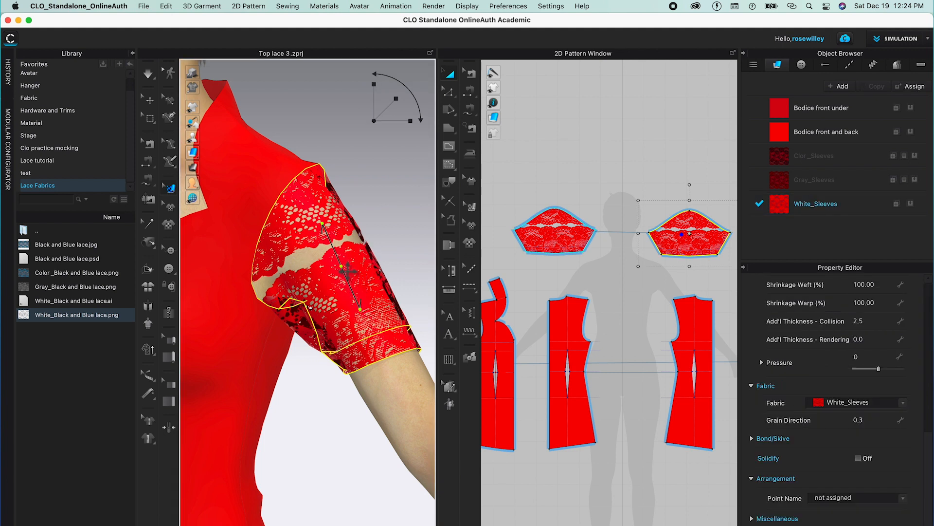
pyautogui.moveTo(347, 270); pyautogui.dragTo(431, 372)
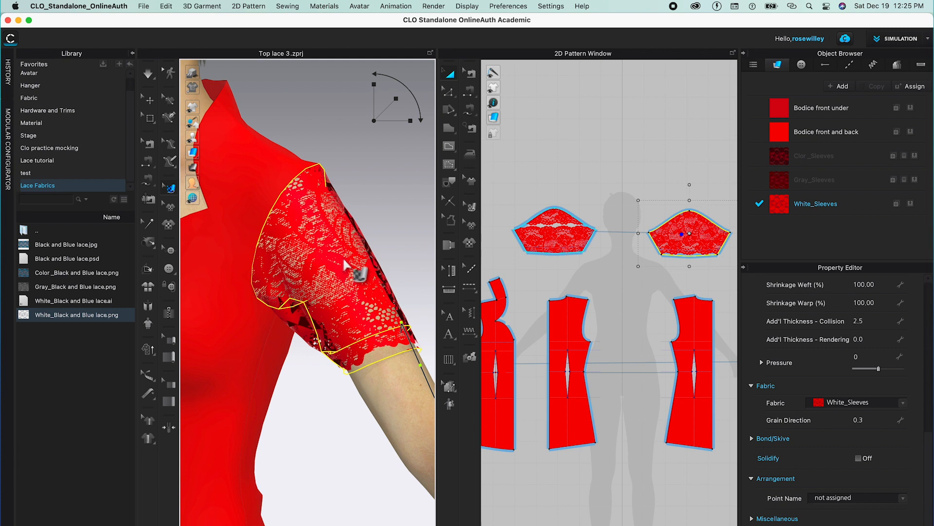
# Enlarge the white lace texture proportionally on the avatar's left sleeve and pick the lace for repositioning
pyautogui.scroll(2, 349, 277)
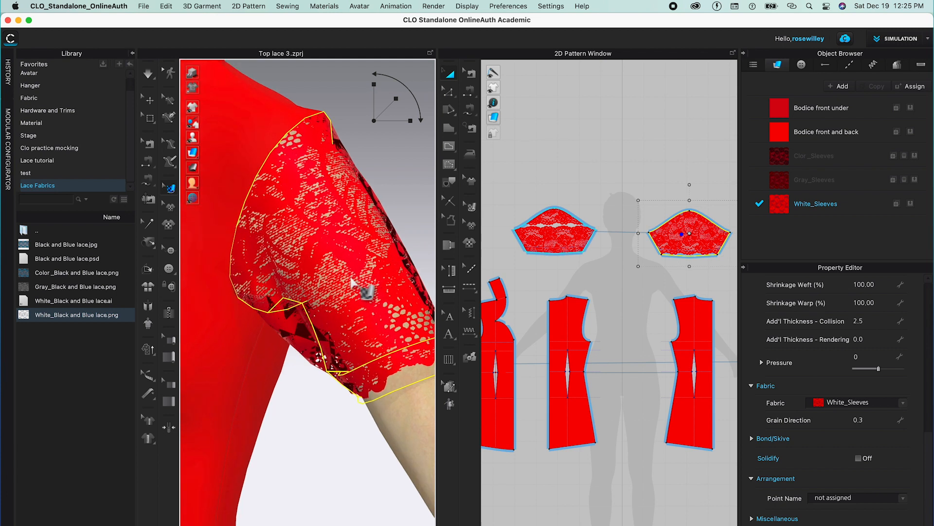
pyautogui.scroll(-1, 351, 279)
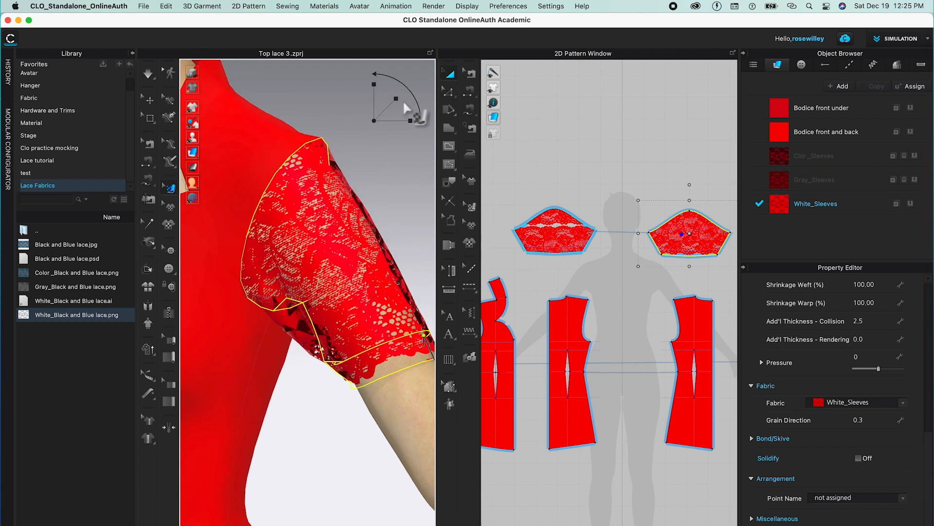
pyautogui.click(408, 165)
pyautogui.click(314, 212)
pyautogui.moveTo(396, 106); pyautogui.dragTo(402, 103)
pyautogui.click(383, 180)
pyautogui.click(309, 217)
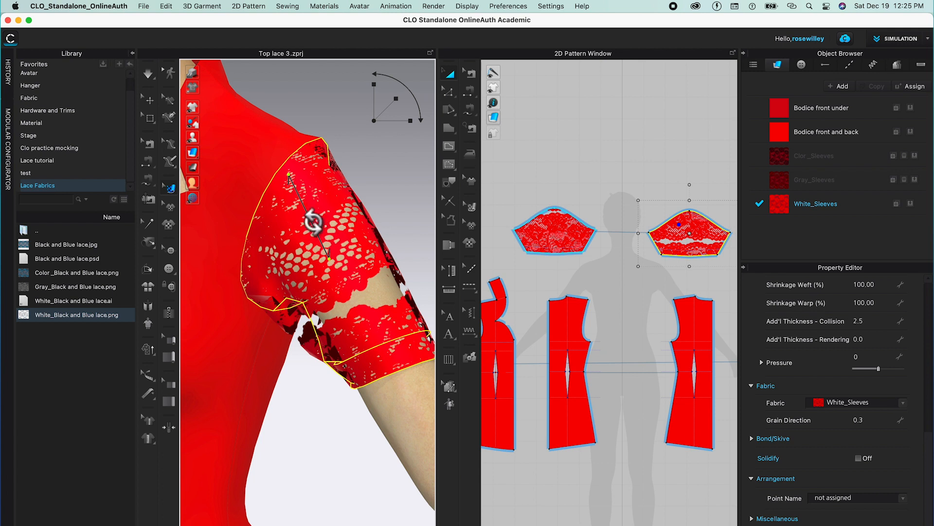
# Move the white lace down the avatar's left sleeve until its scalloped border sits close to the hem
pyautogui.moveTo(315, 223); pyautogui.dragTo(356, 291)
pyautogui.click(381, 156)
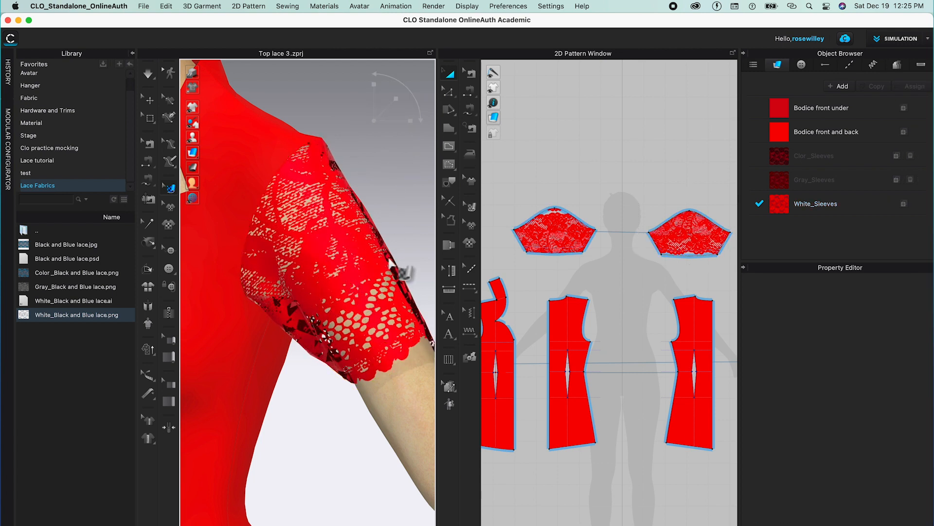
pyautogui.scroll(-3, 386, 253)
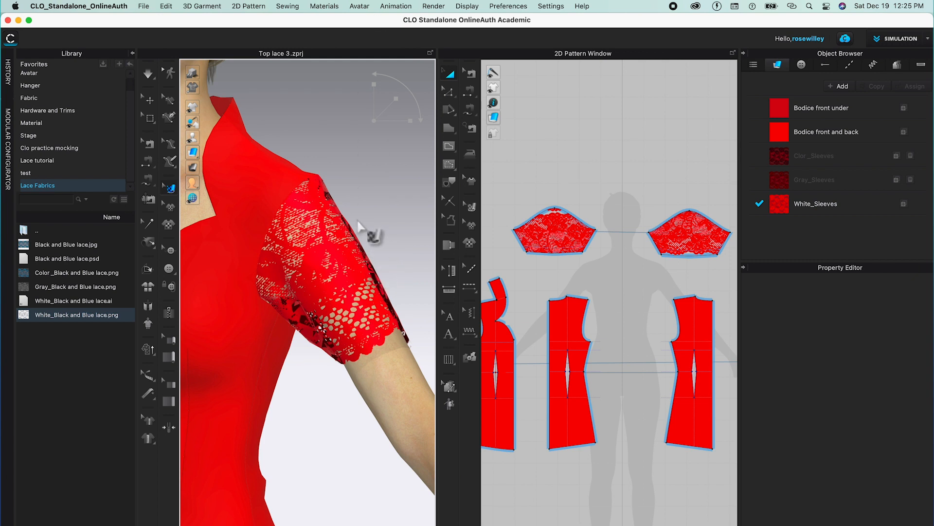
pyautogui.scroll(-1, 367, 227)
# Rotate the white lace slightly on the avatar's left sleeve to a grain direction of 0.2, then deselect the sleeve
pyautogui.click(324, 302)
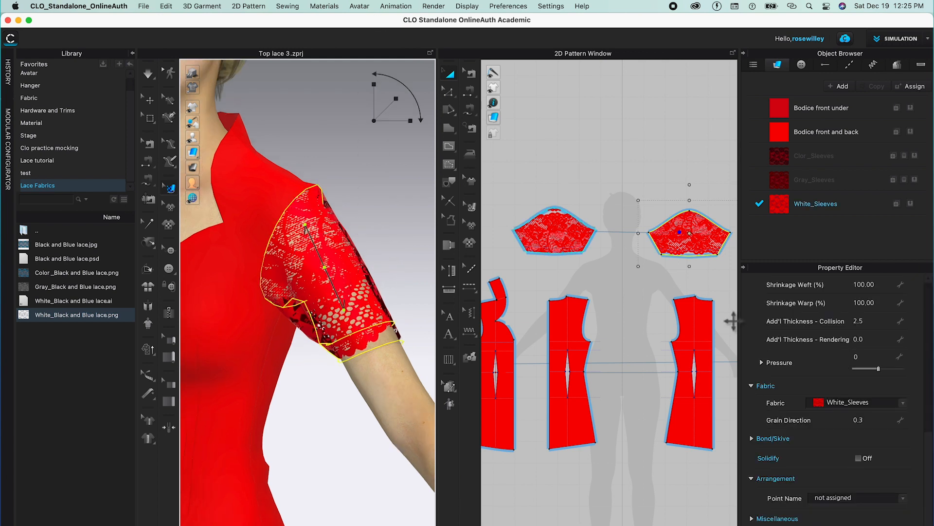
pyautogui.scroll(4, 715, 274)
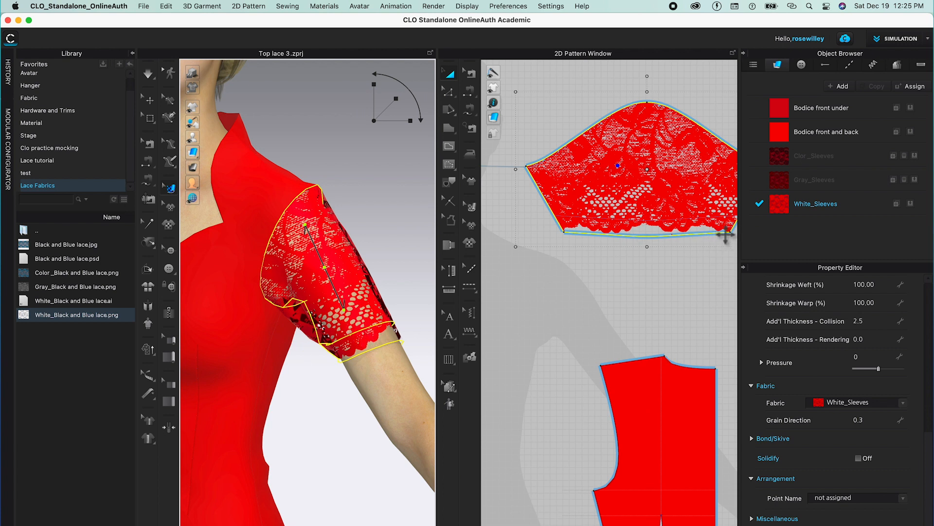
pyautogui.scroll(-2, 699, 282)
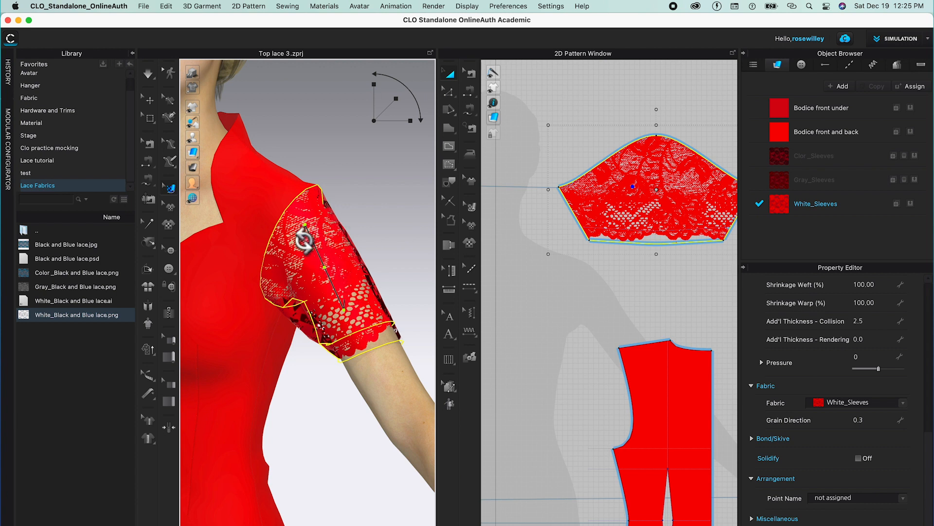
pyautogui.click(378, 206)
pyautogui.click(321, 260)
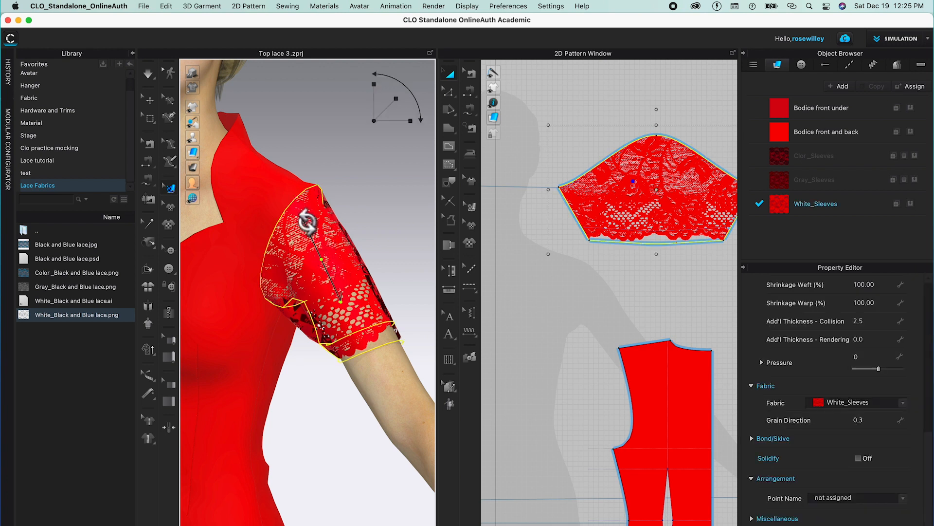
pyautogui.moveTo(307, 221); pyautogui.dragTo(303, 218)
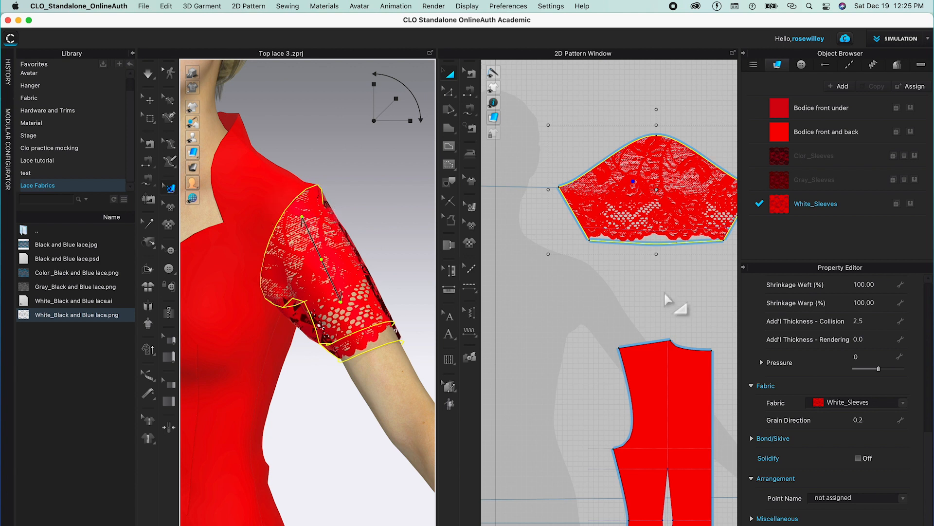
pyautogui.click(396, 271)
# Examine the white lace on both sleeves from the front and up close, and compare its placement on the 2D sleeve patterns
pyautogui.moveTo(396, 288); pyautogui.dragTo(332, 296)
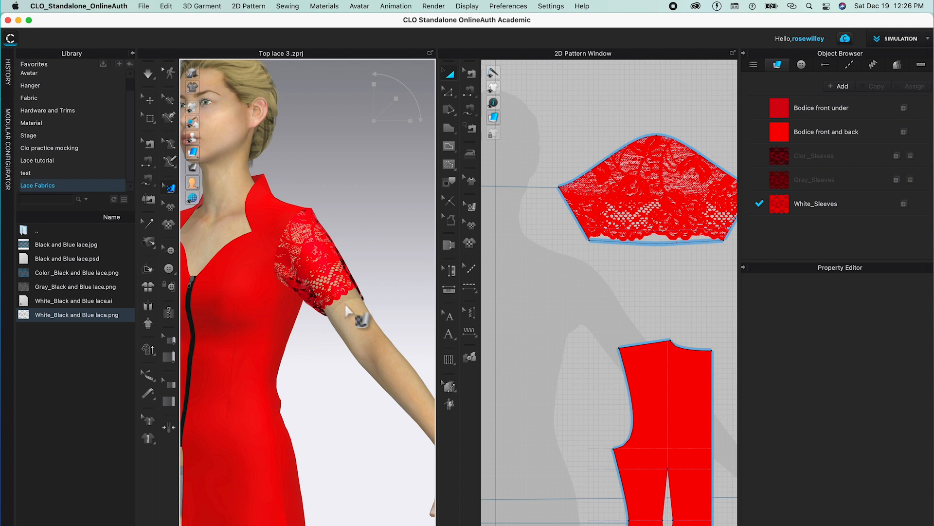
pyautogui.press('2')
pyautogui.scroll(5, 361, 189)
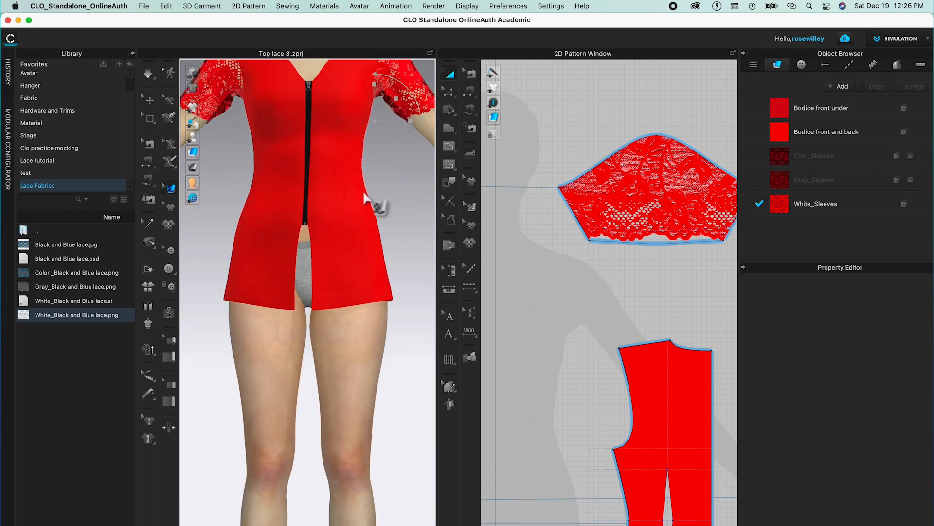
pyautogui.moveTo(379, 171); pyautogui.dragTo(365, 309)
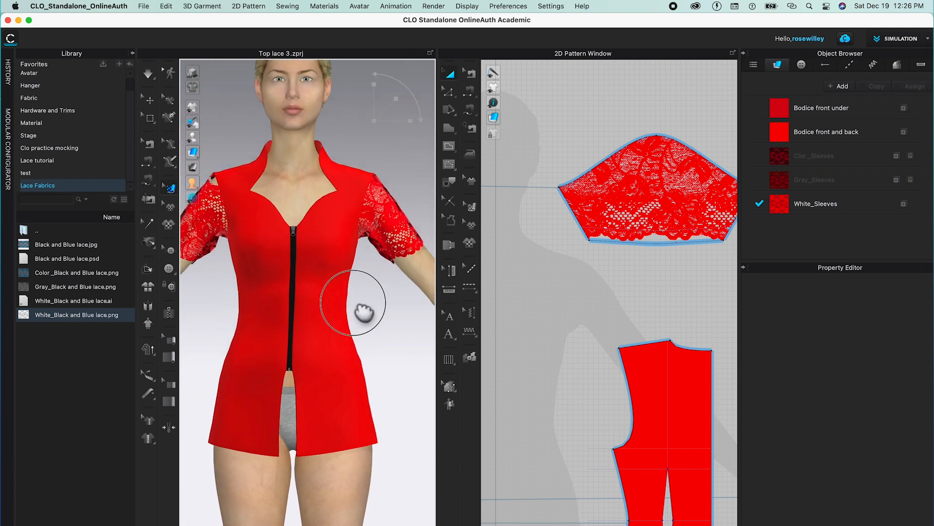
pyautogui.scroll(5, 379, 287)
pyautogui.moveTo(380, 275); pyautogui.dragTo(323, 387)
pyautogui.scroll(2, 325, 360)
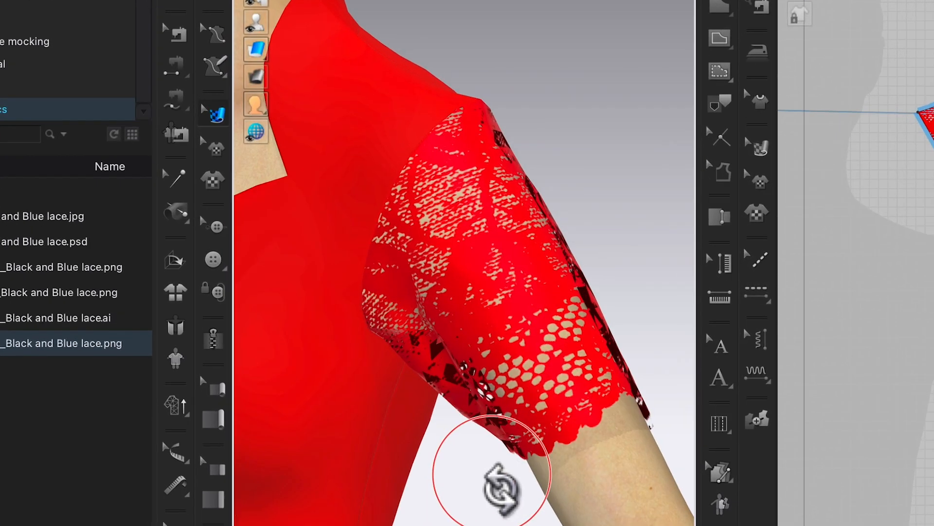
pyautogui.moveTo(492, 473); pyautogui.dragTo(497, 465)
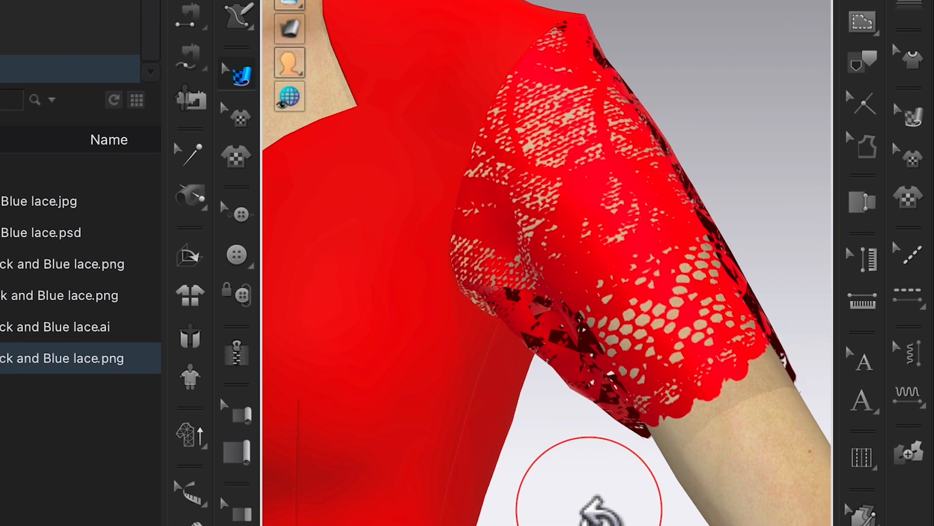
pyautogui.moveTo(598, 511); pyautogui.dragTo(603, 514)
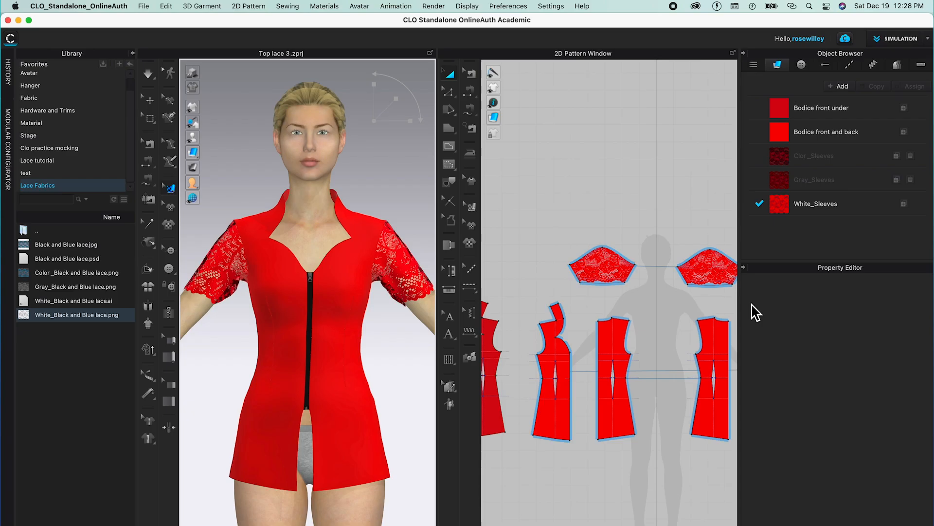
pyautogui.scroll(2, 720, 304)
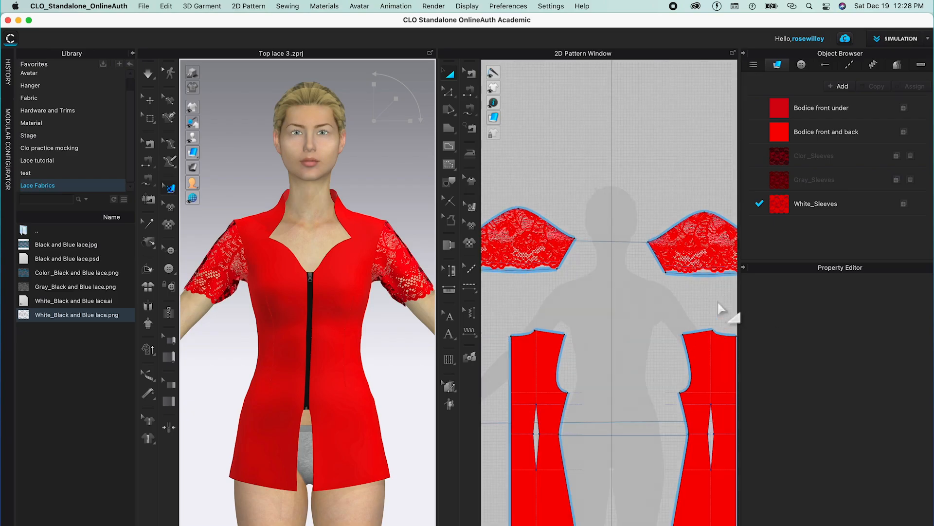
pyautogui.scroll(-2, 720, 304)
pyautogui.moveTo(674, 303); pyautogui.dragTo(660, 286)
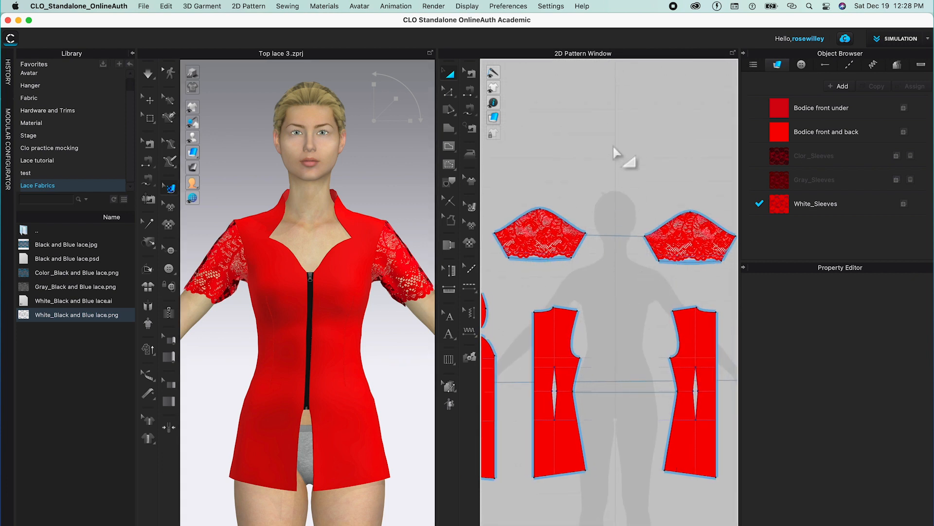
# Set the White_Sleeves fabric color to dark red AA1619, deselect it and check the lace sleeves from the front
pyautogui.click(856, 212)
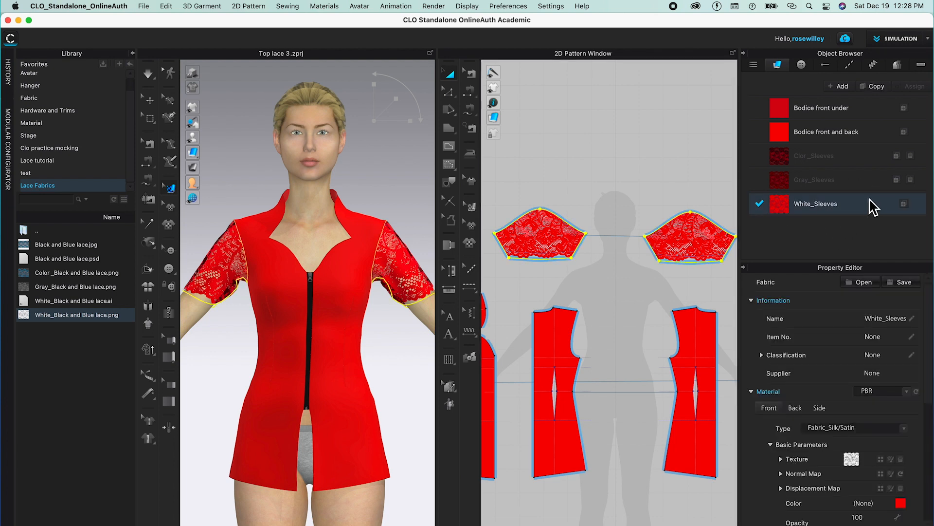
pyautogui.click(901, 503)
pyautogui.moveTo(519, 120); pyautogui.dragTo(700, 90)
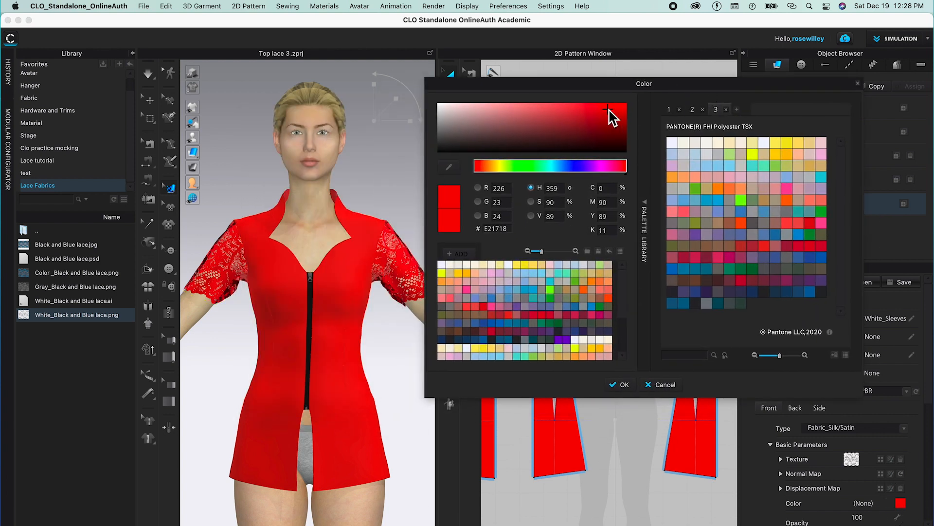
pyautogui.moveTo(611, 114)
pyautogui.mouseDown()
pyautogui.moveTo(614, 106)
pyautogui.moveTo(586, 110)
pyautogui.moveTo(608, 108)
pyautogui.moveTo(611, 121)
pyautogui.mouseUp()
pyautogui.moveTo(572, 94); pyautogui.dragTo(680, 117)
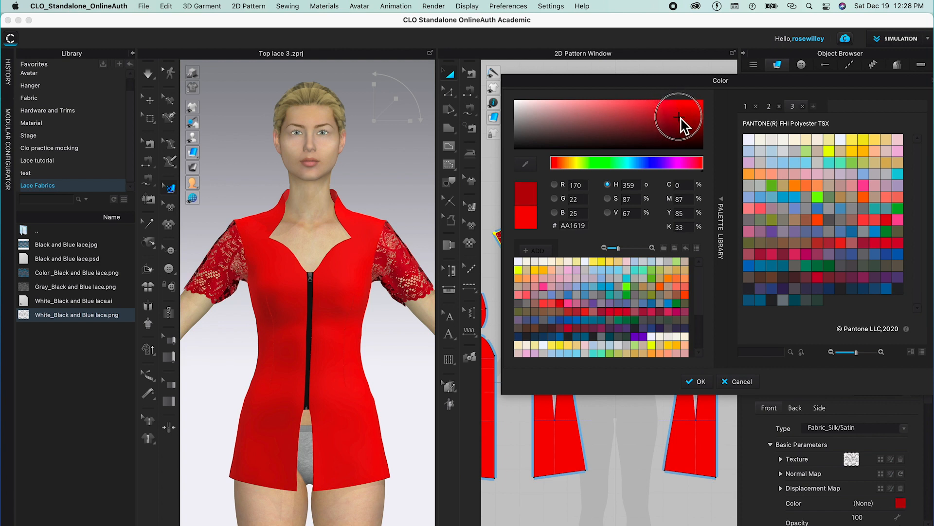
pyautogui.click(704, 385)
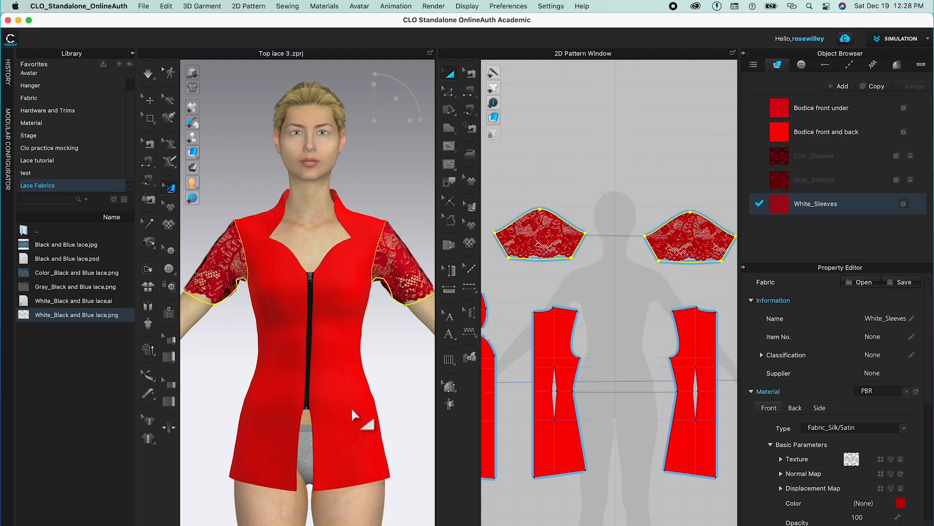
pyautogui.scroll(2, 383, 323)
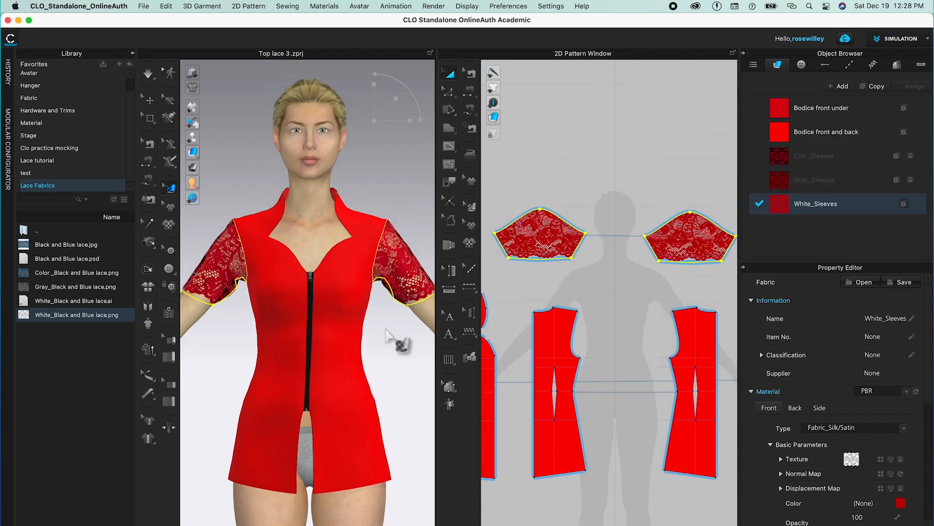
pyautogui.click(393, 365)
pyautogui.scroll(-3, 393, 365)
pyautogui.moveTo(393, 365)
pyautogui.mouseDown()
pyautogui.moveTo(374, 376)
pyautogui.moveTo(390, 376)
pyautogui.mouseUp()
pyautogui.scroll(2, 371, 371)
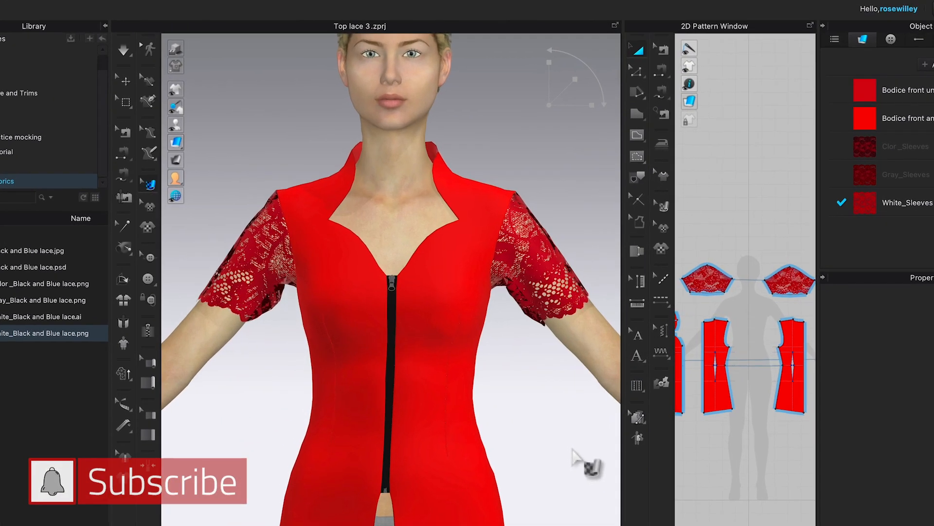